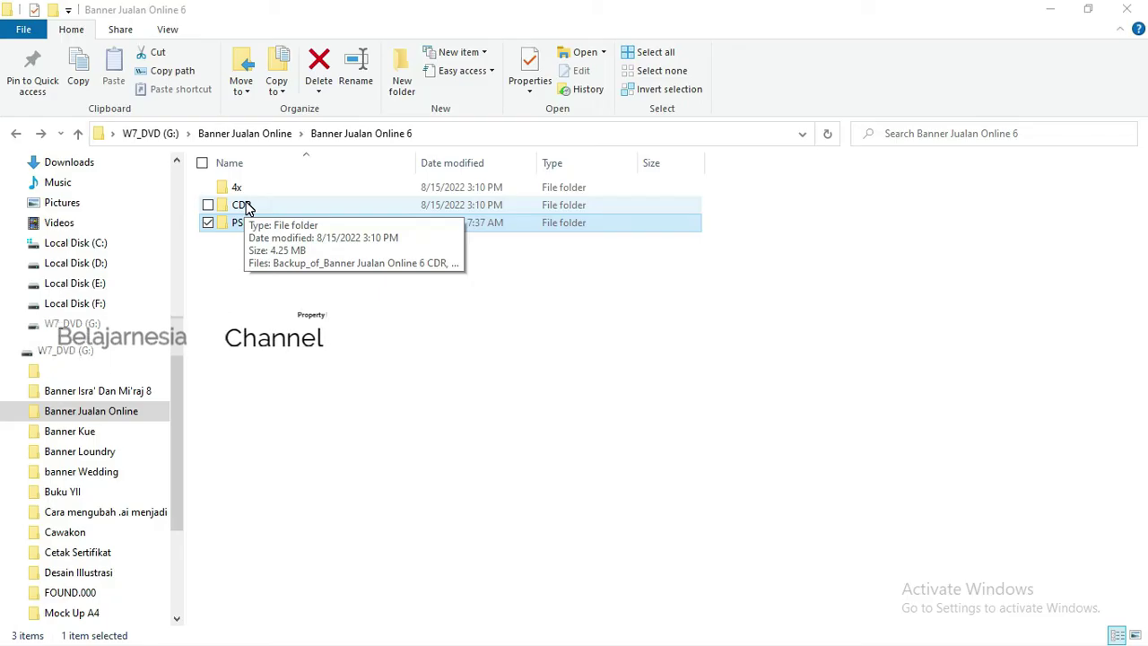
Step: Open the Banner Jualan Online 6 CDR design, then browse into the PSD folder
double_click(235, 206)
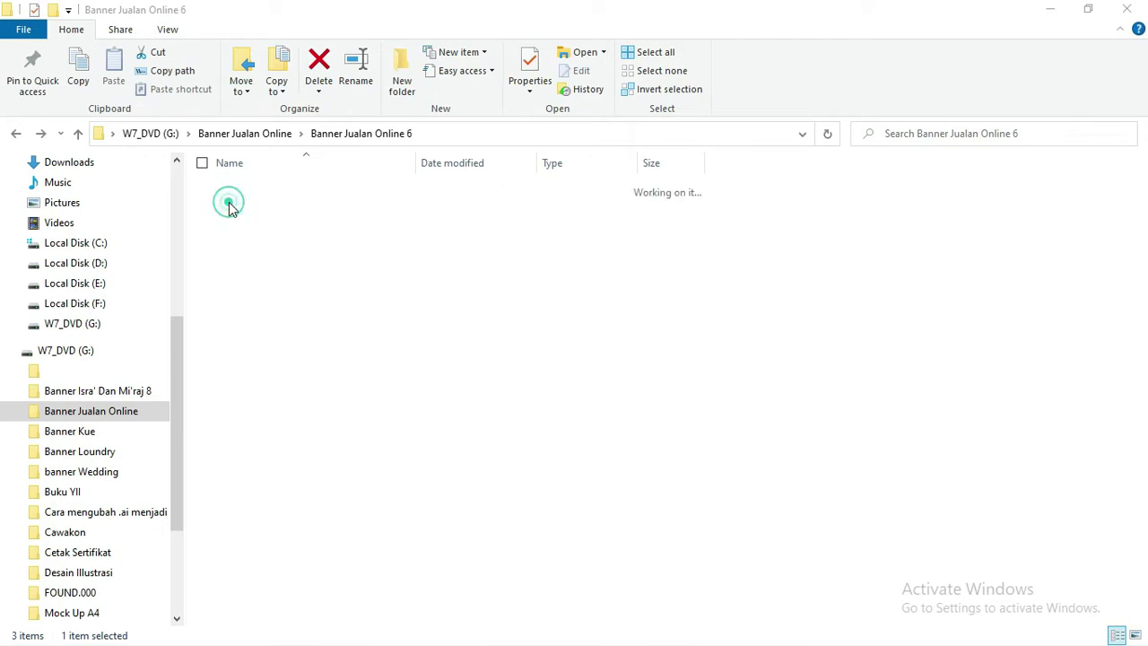
double_click(238, 209)
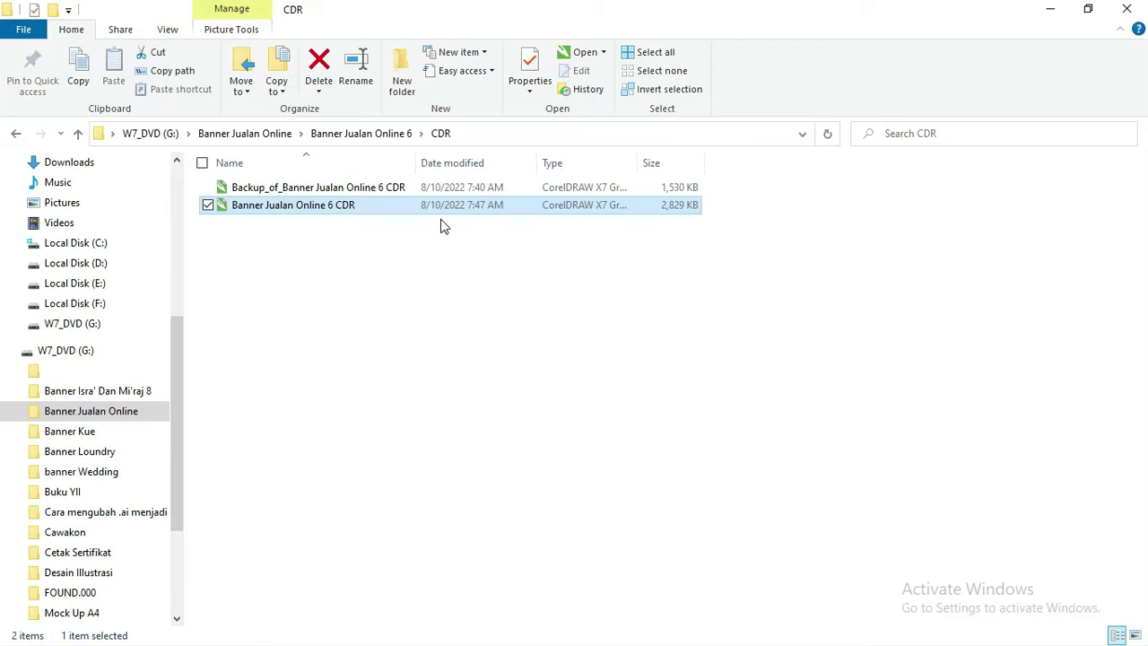
click(362, 134)
click(278, 224)
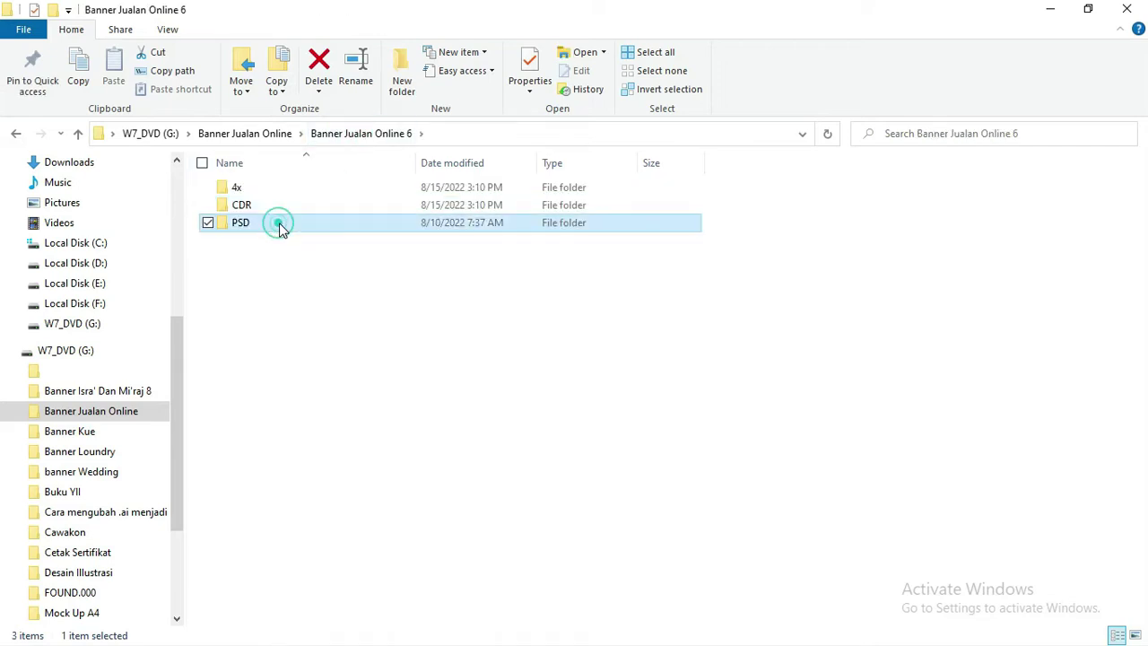
double_click(278, 224)
Step: Open both Banner Jualan Online 6 PSD files in Photoshop and return to CorelDRAW
click(281, 187)
right_click(289, 208)
click(311, 220)
key(alt+Tab)
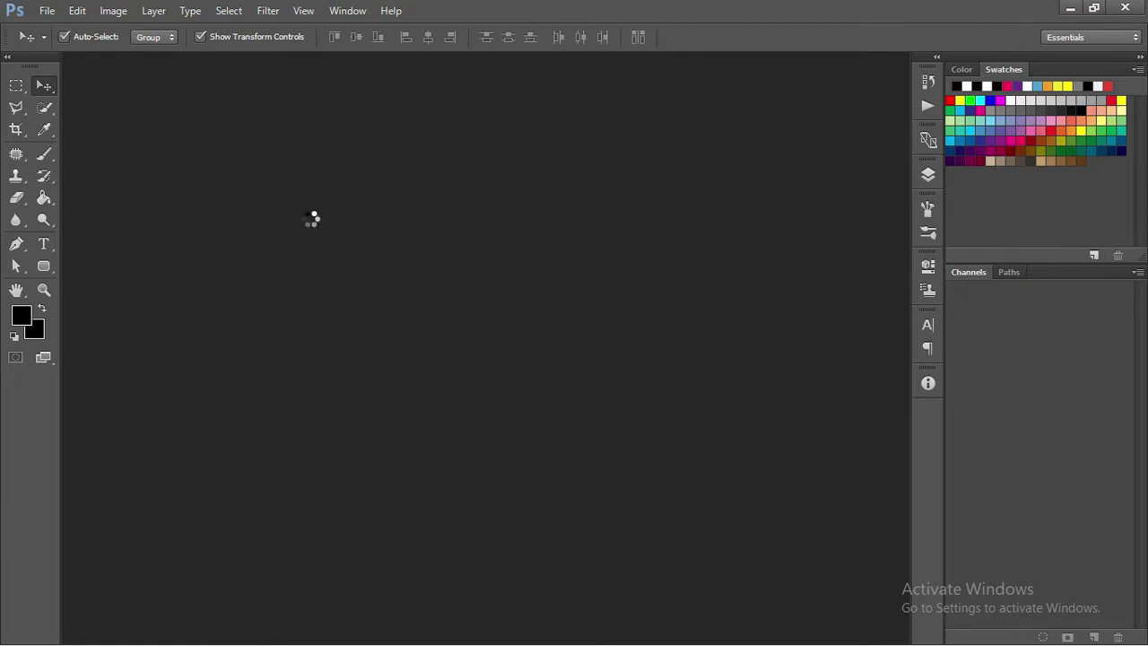
key(alt+Tab)
key(alt+Tab)
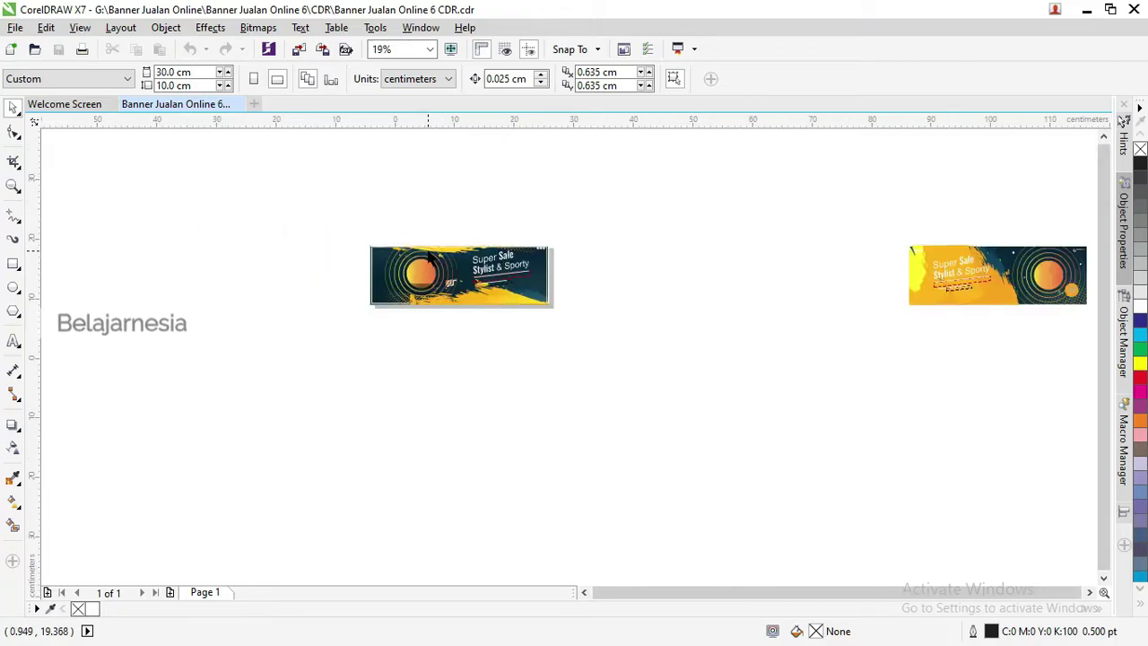
Step: Group the yellow right-hand banner with Ctrl+G and drag it beneath the dark banner
scroll(495, 264, down, 2)
scroll(518, 267, up, 1)
scroll(517, 267, down, 1)
click(749, 271)
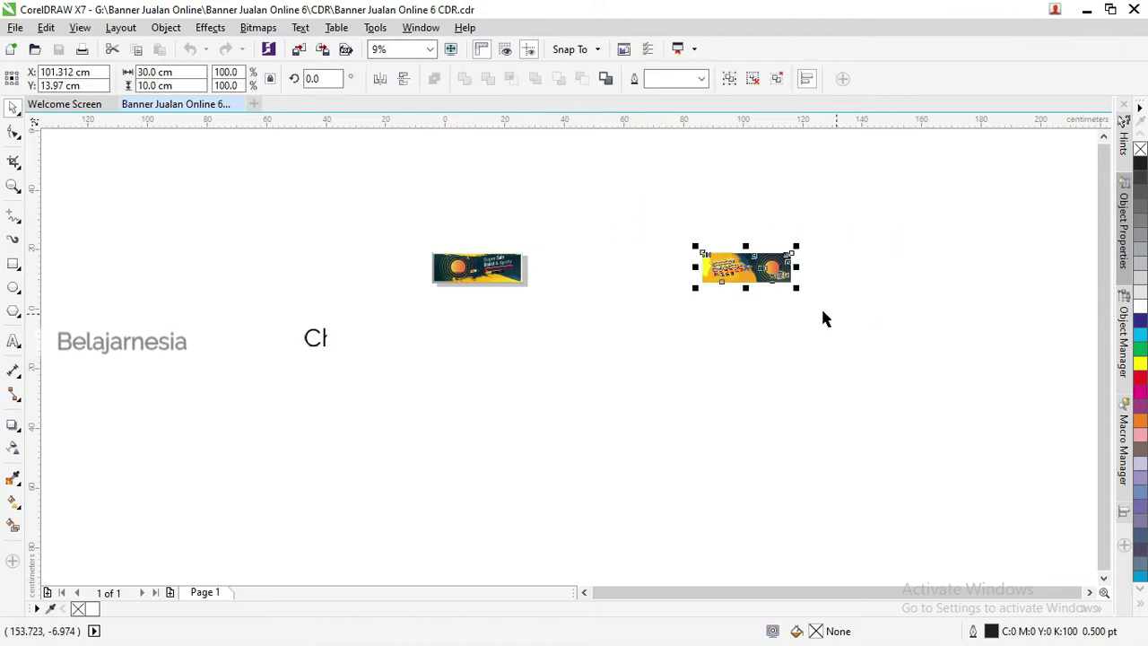
key(ctrl+g)
mouse_move(744, 275)
mouse_down()
mouse_move(554, 335)
mouse_move(480, 308)
mouse_up()
Step: Deselect the moved banner and briefly try the Shape tool before returning to Pick
scroll(485, 285, up, 1)
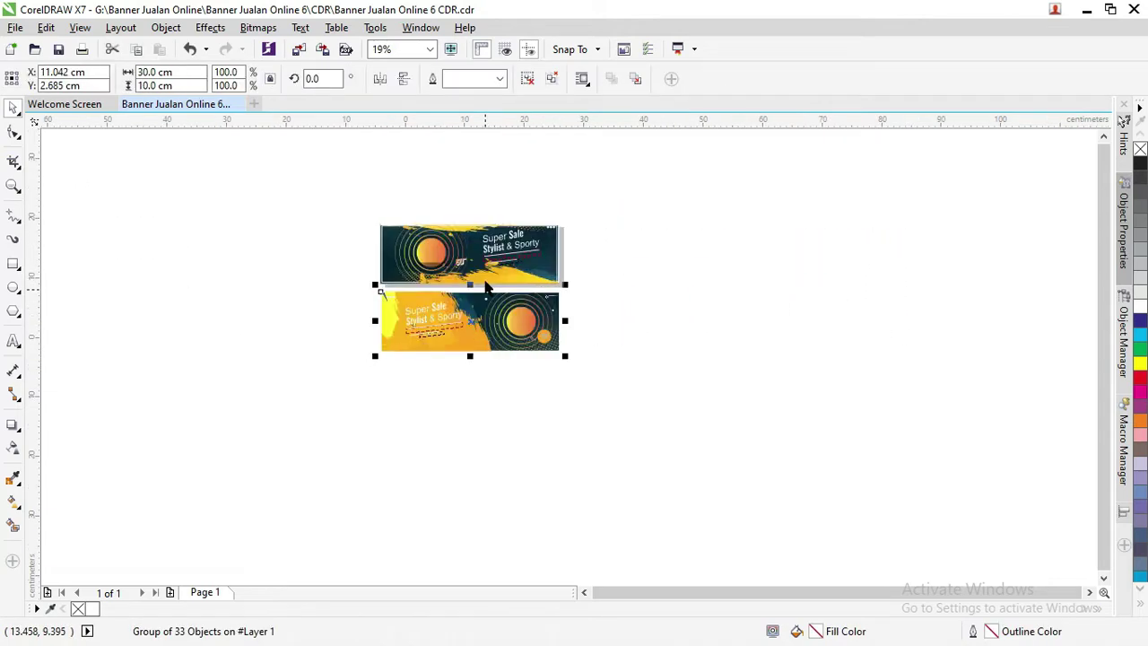
scroll(485, 287, up, 1)
scroll(485, 287, up, 1)
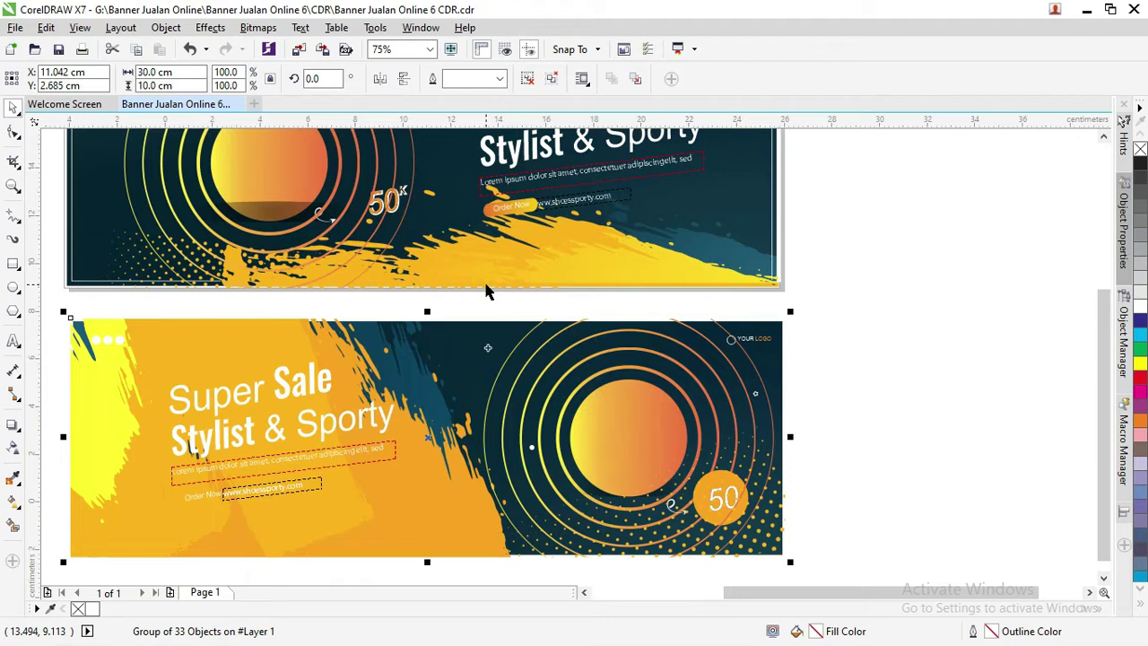
scroll(490, 290, down, 1)
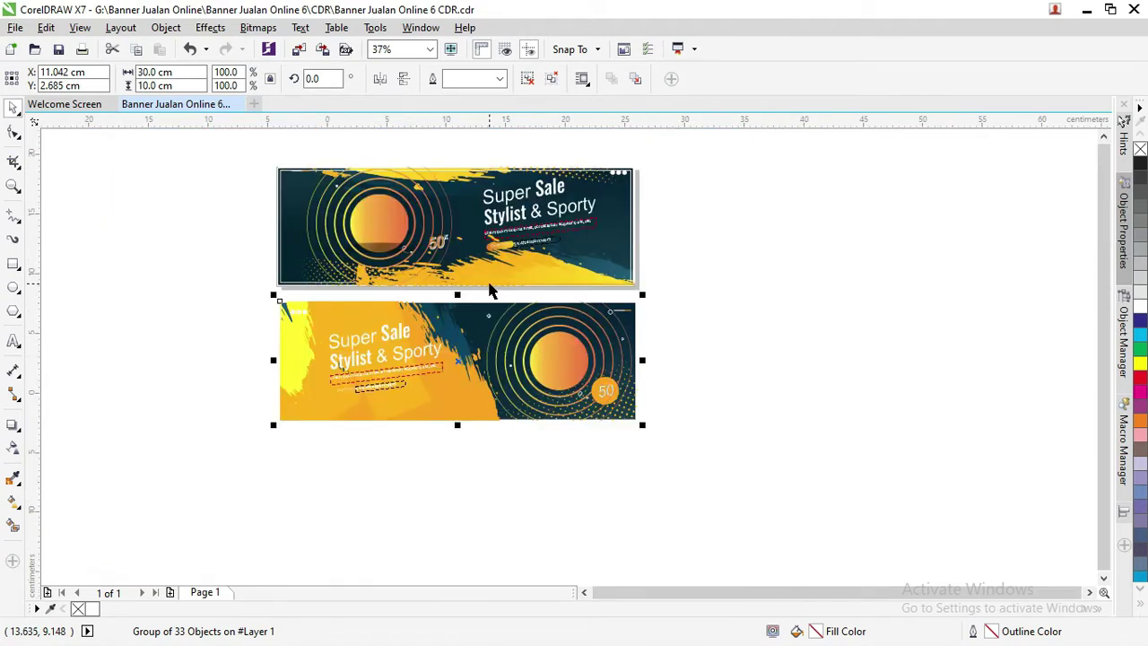
click(758, 255)
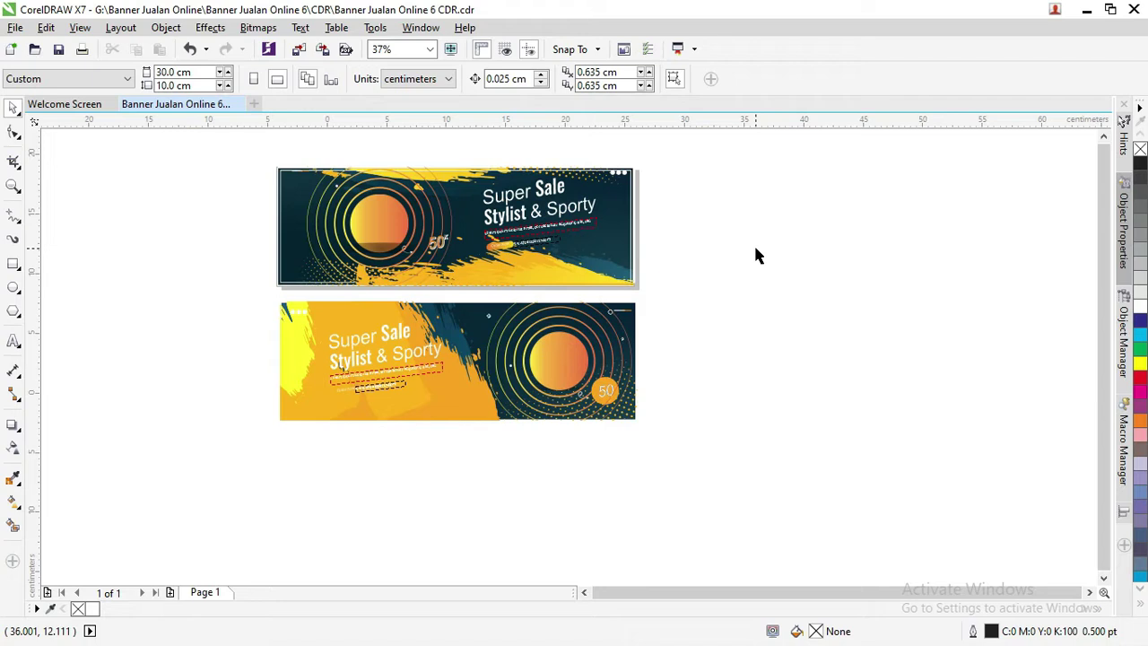
key(F10)
click(15, 108)
Step: Test-shift the circle artwork inside the dark banner, then undo the move
scroll(519, 266, up, 2)
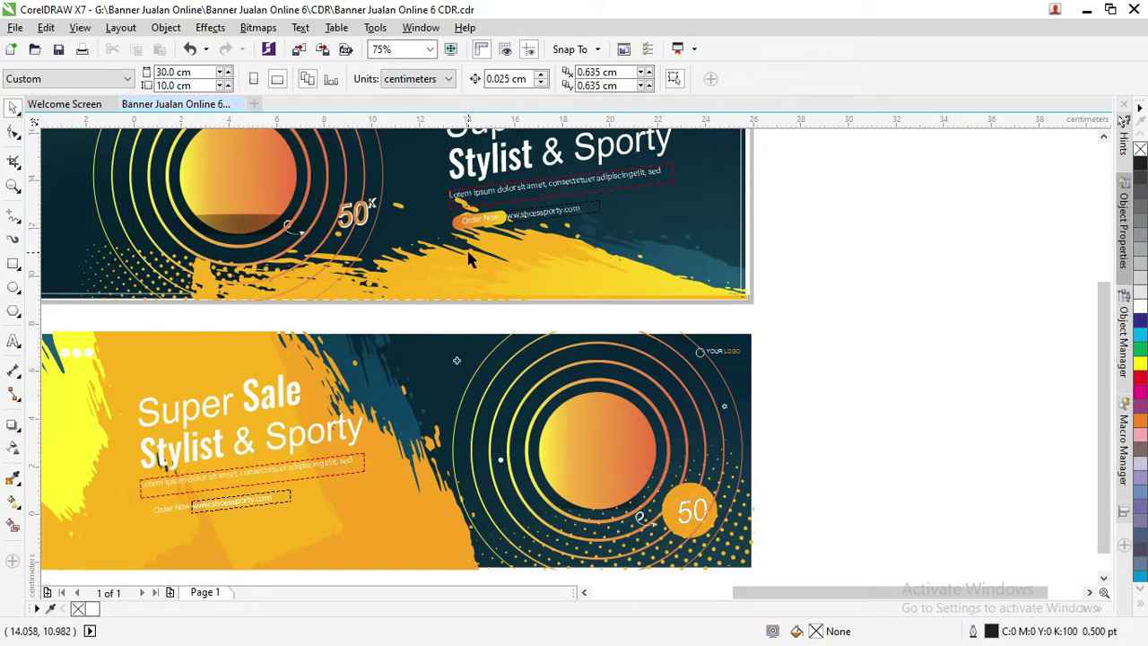
scroll(489, 259, down, 2)
click(357, 206)
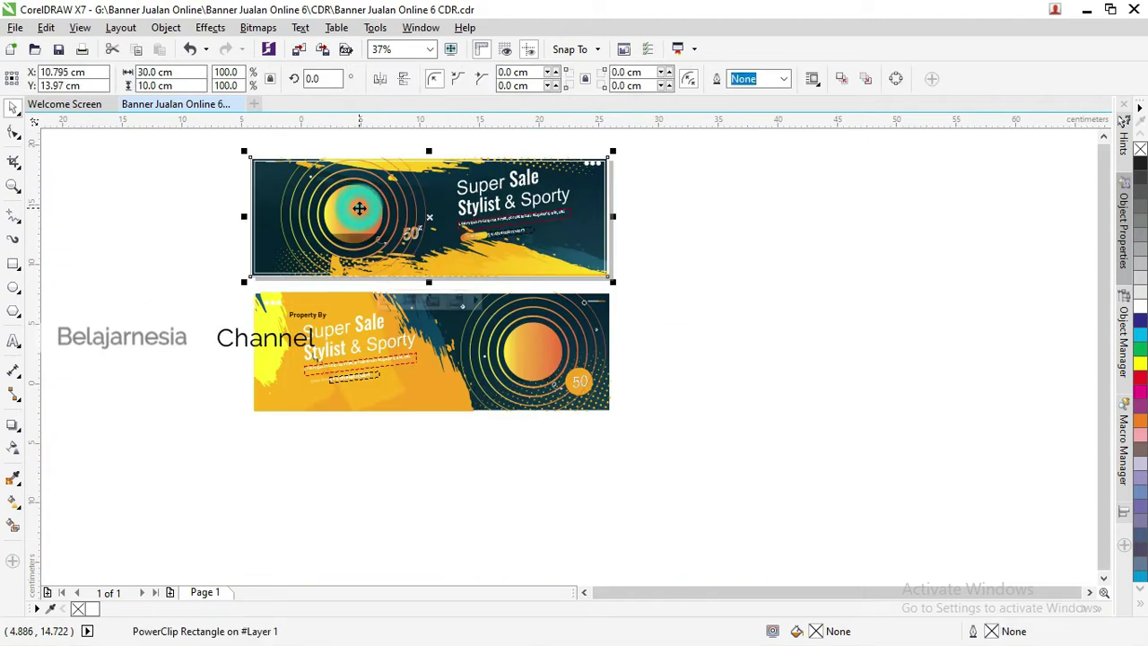
drag(357, 208, 328, 211)
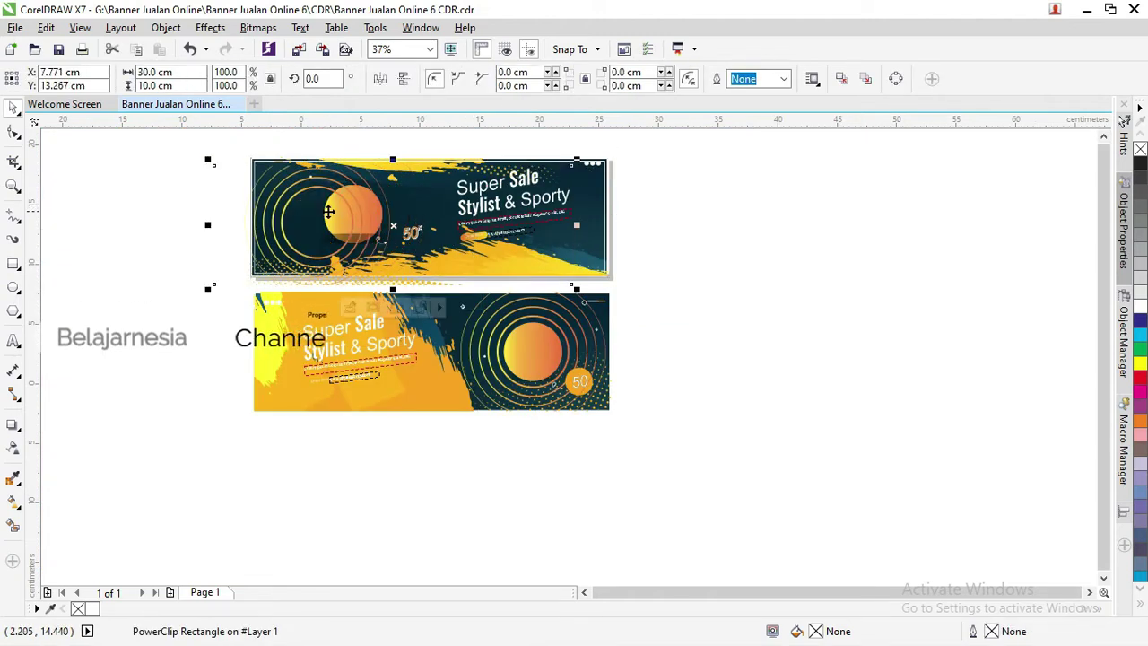
key(ctrl+z)
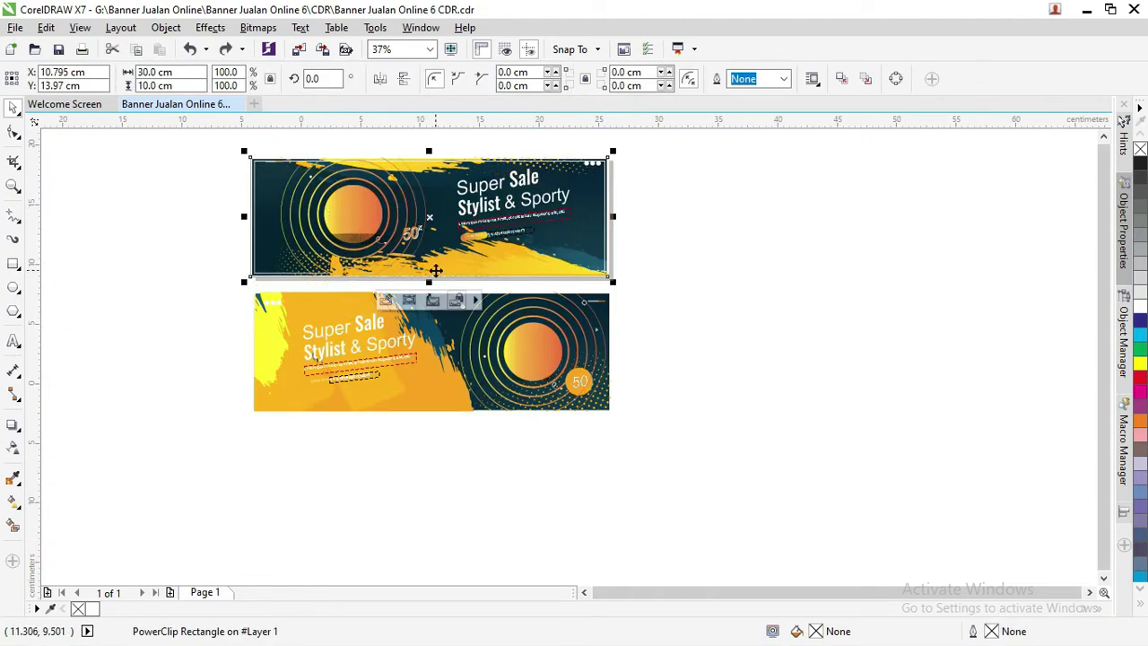
click(673, 271)
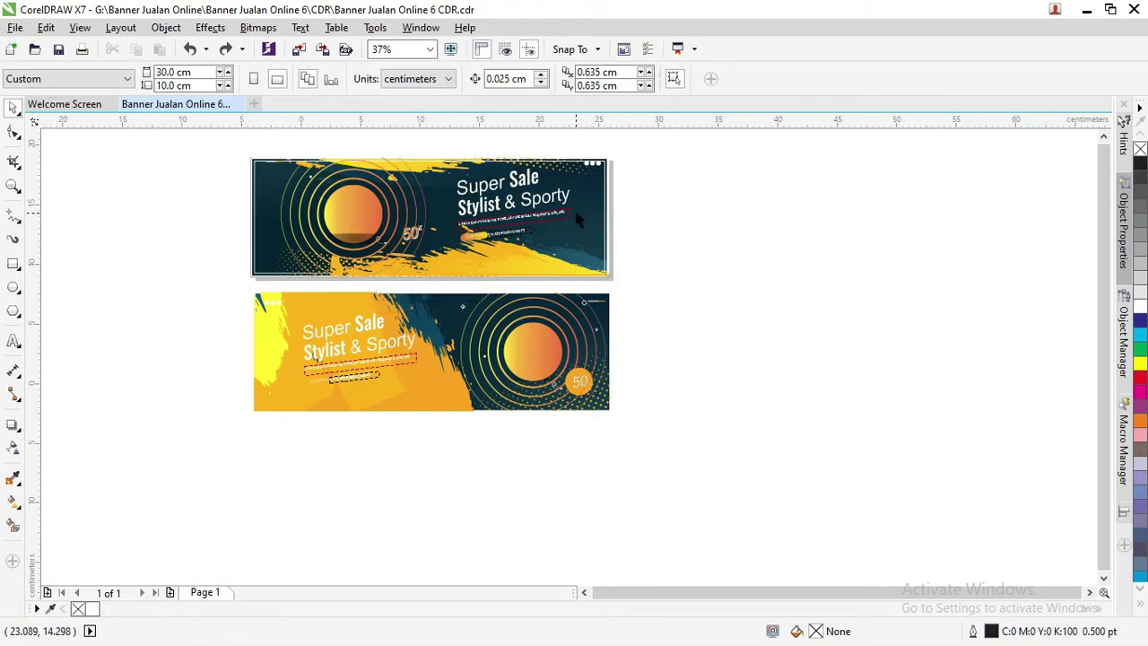
Step: Reselect the dark banner, then marquee-select the lower yellow banner group
scroll(565, 165, up, 3)
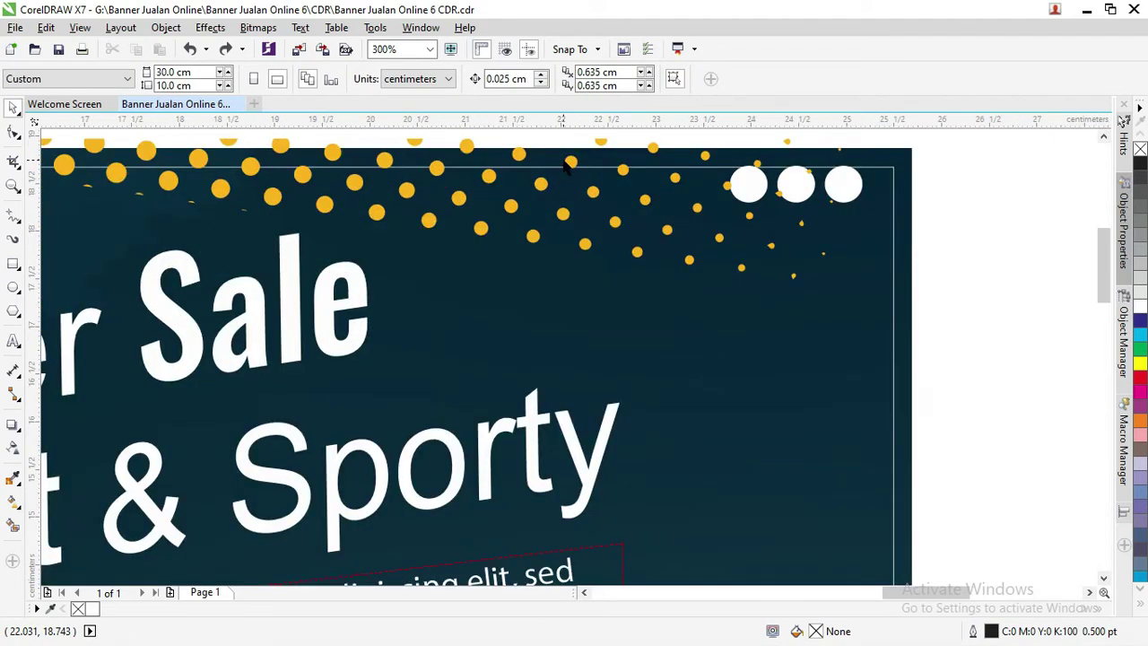
scroll(566, 166, down, 1)
click(573, 167)
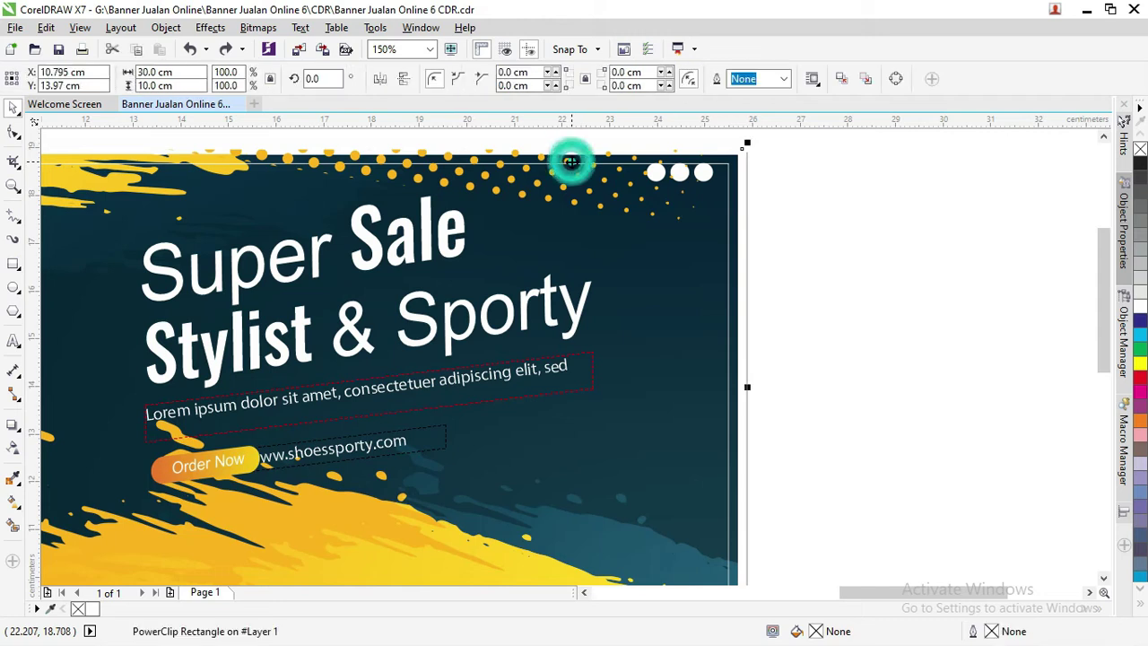
scroll(584, 173, up, 1)
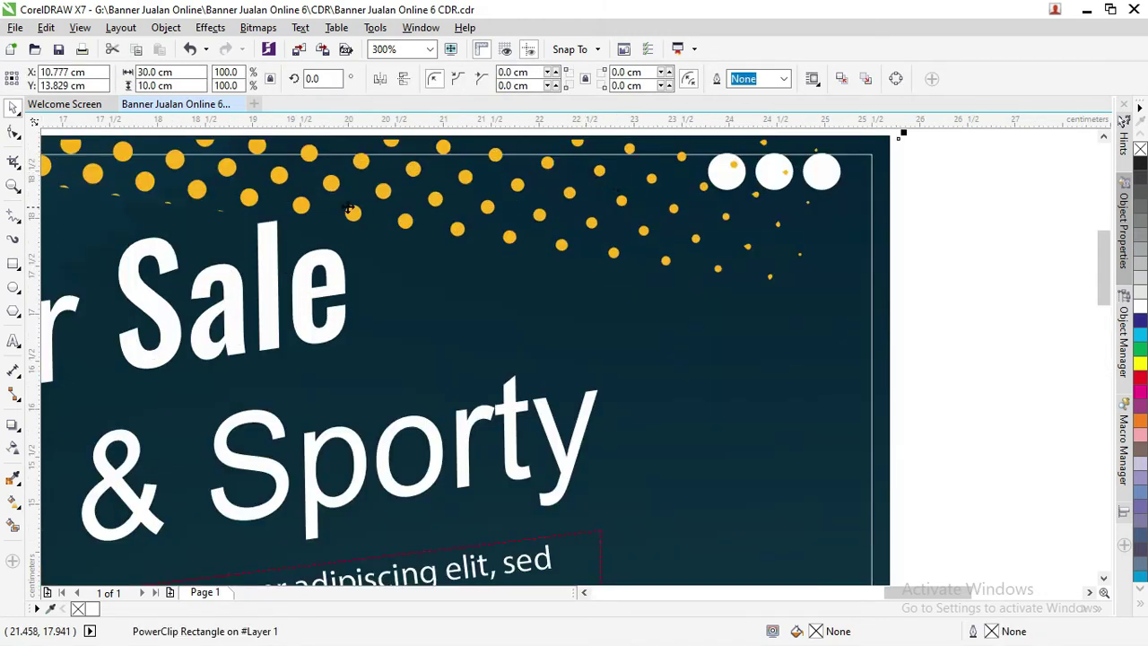
scroll(313, 188, down, 1)
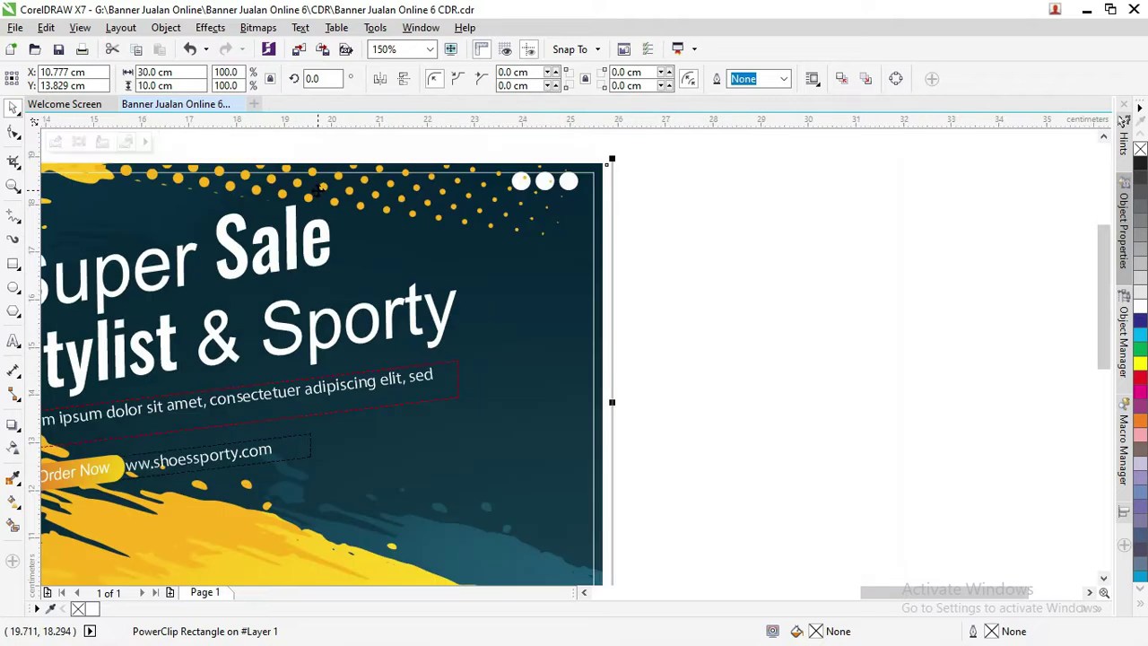
scroll(314, 188, down, 1)
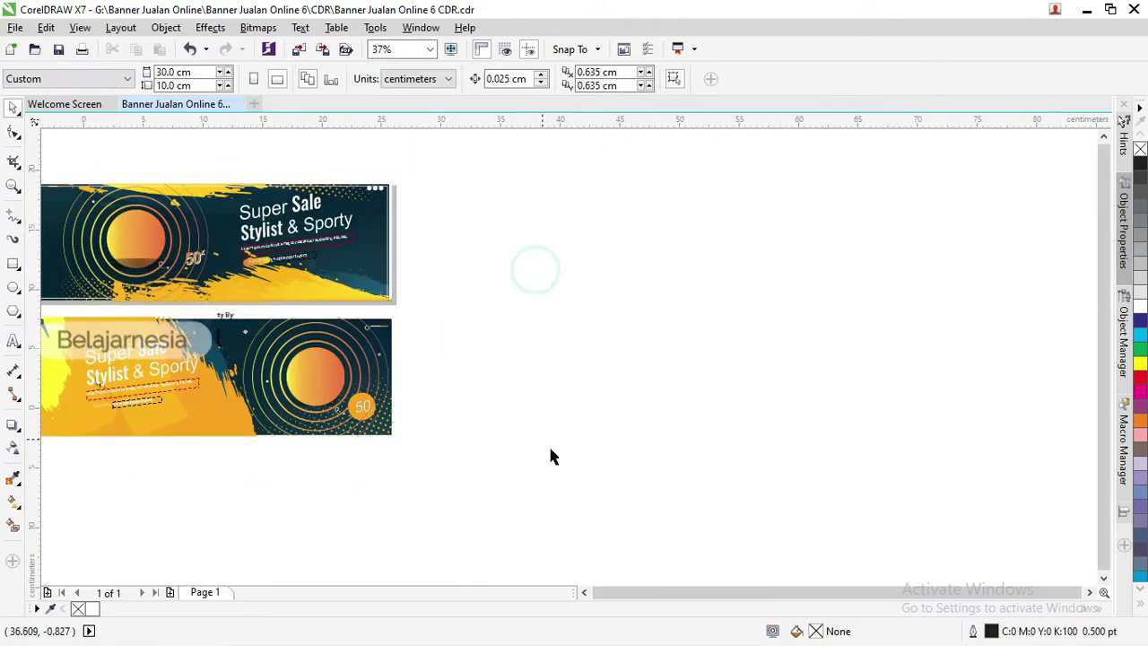
drag(94, 312, 90, 311)
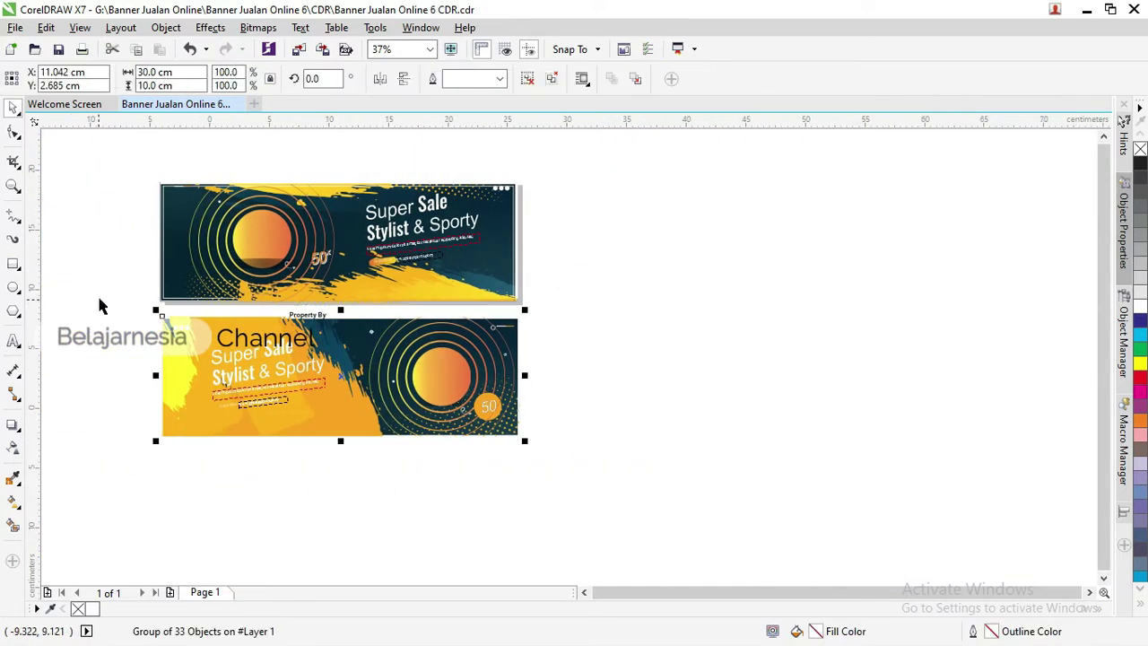
Step: Move the yellow banner up and right, then zoom closely into the dark banner
scroll(215, 310, down, 1)
mouse_move(236, 333)
mouse_down()
mouse_move(451, 317)
mouse_move(604, 273)
mouse_up()
key(z)
drag(146, 210, 517, 335)
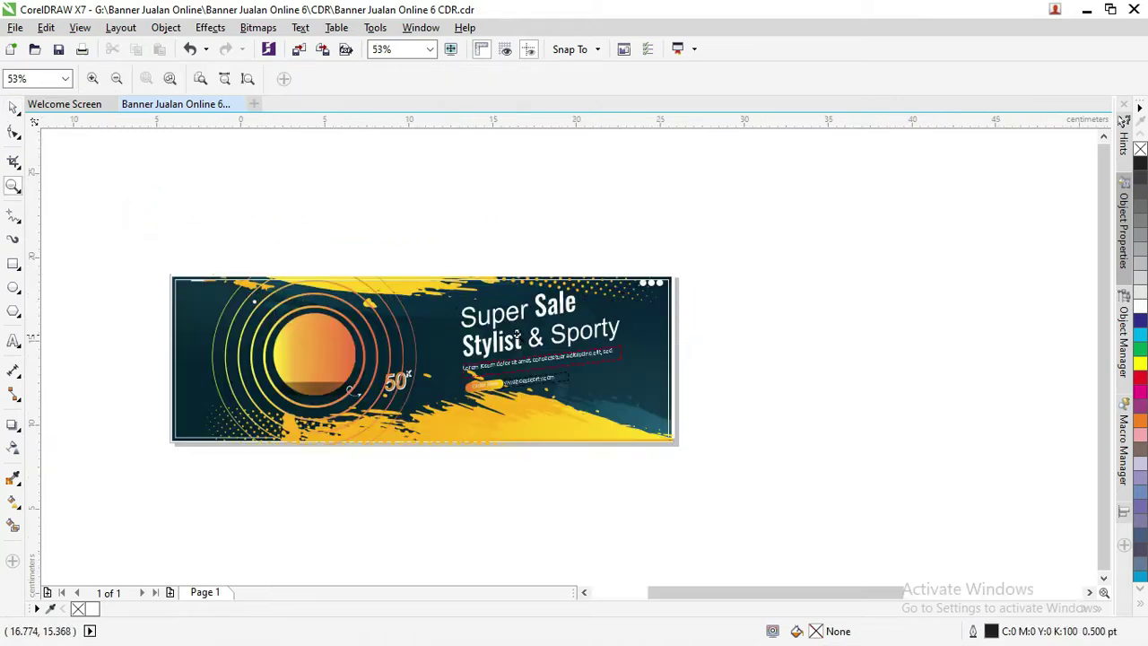
drag(139, 233, 827, 416)
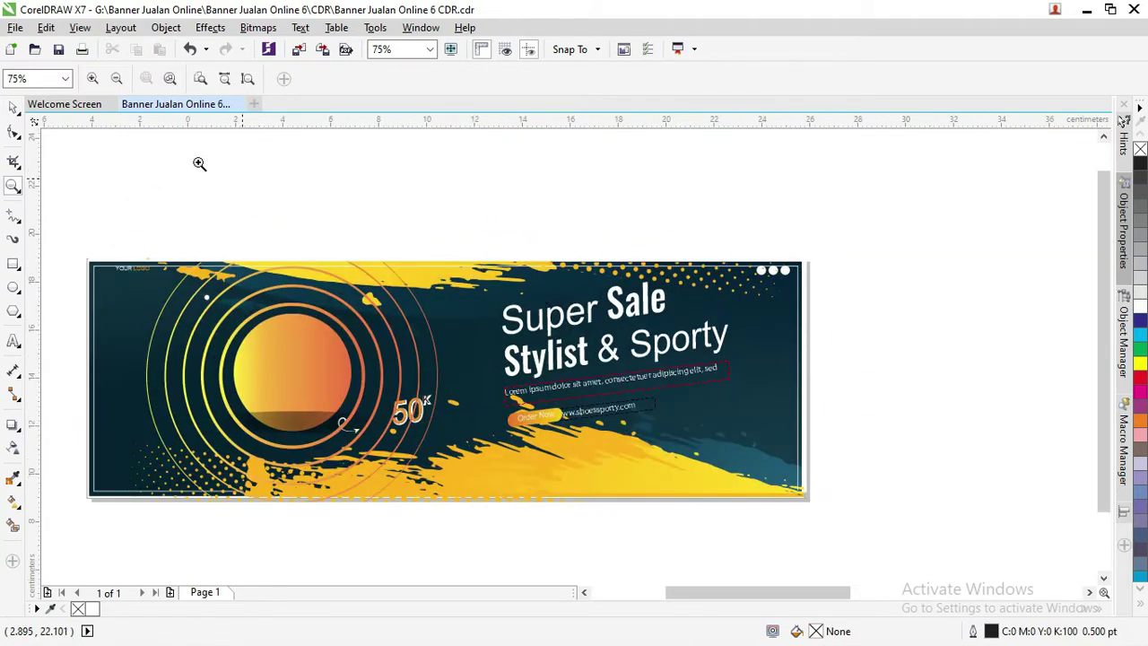
Step: Select the dark banner, nudge it back into place and bring up its context menu
click(14, 107)
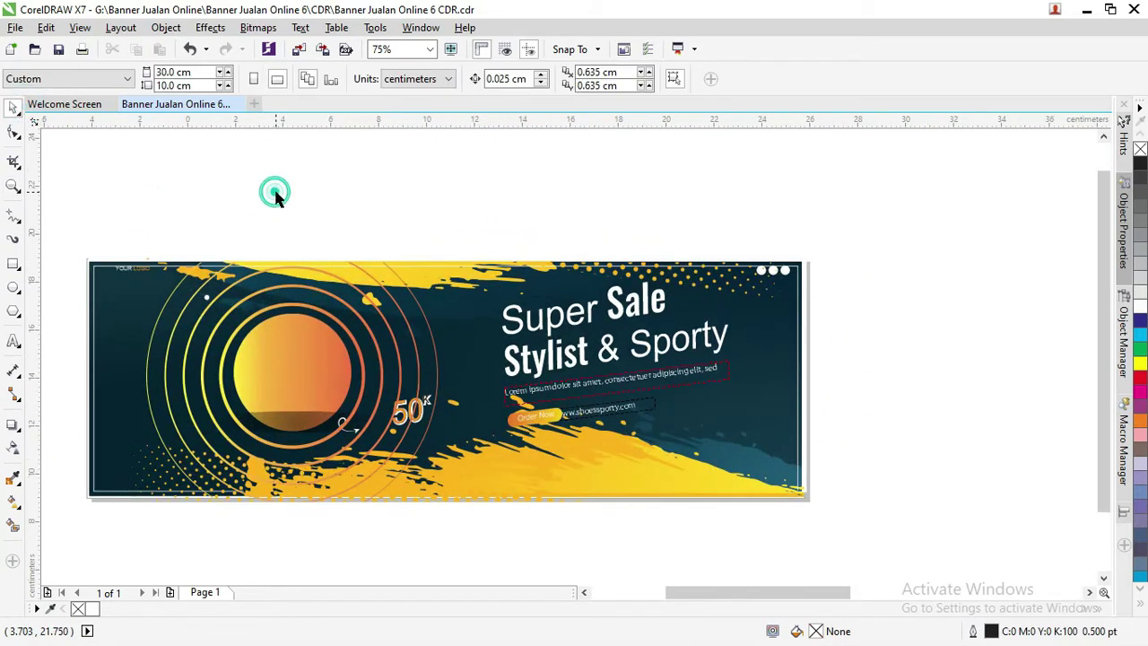
click(339, 279)
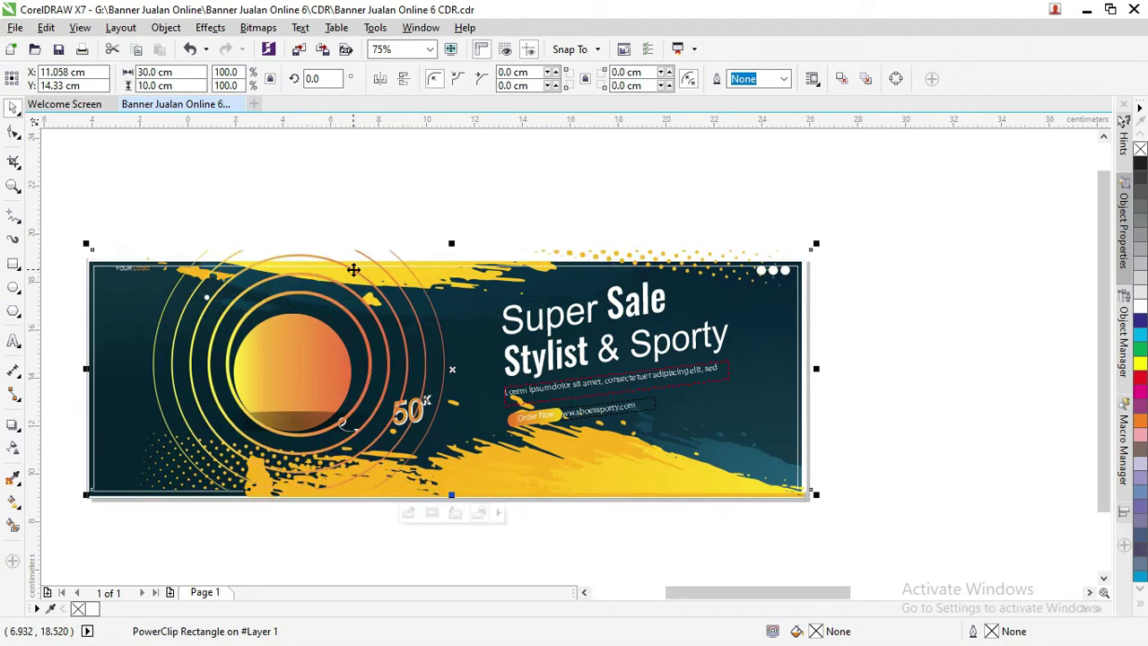
drag(355, 268, 353, 266)
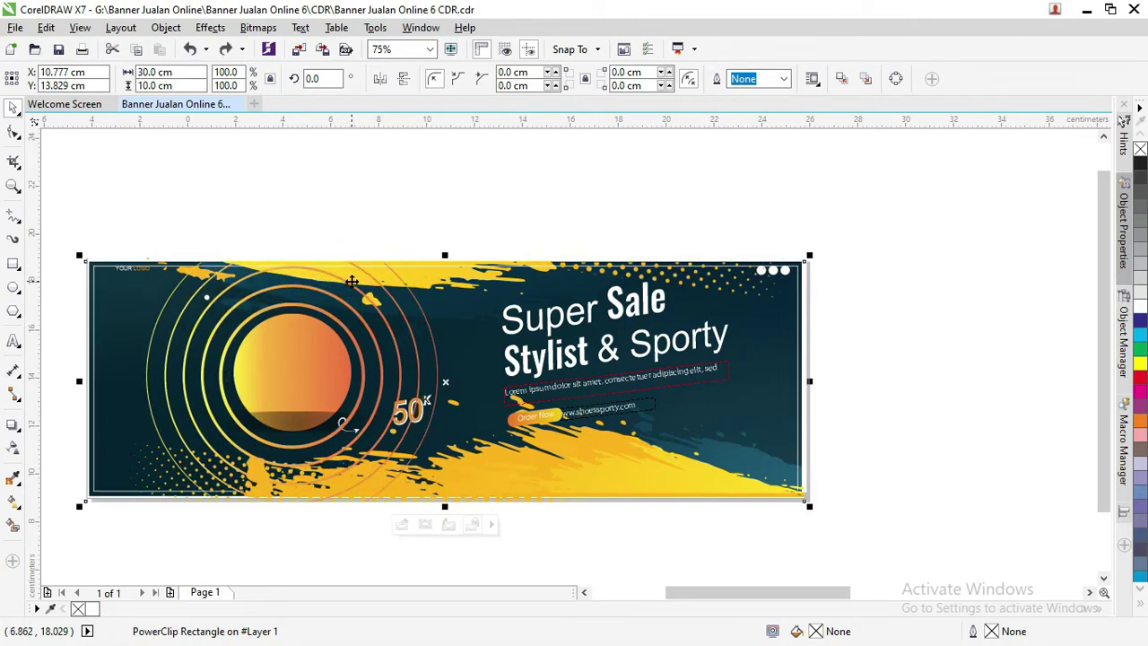
right_click(354, 267)
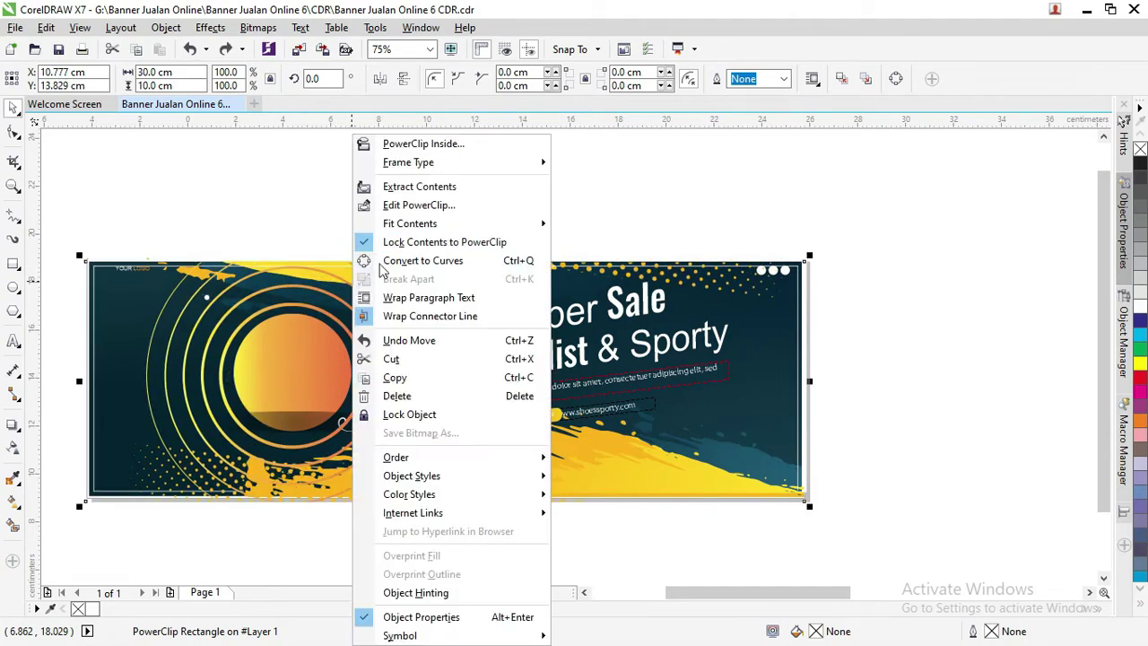
Step: Enter PowerClip editing on the dark banner and select the circle artwork inside
click(401, 205)
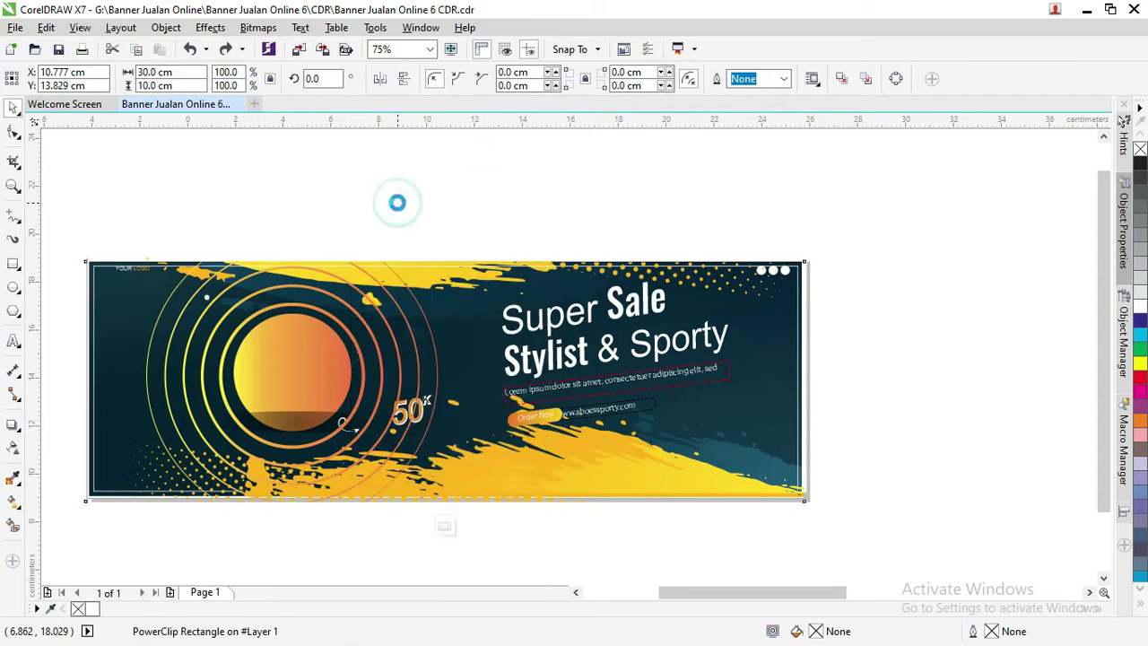
scroll(446, 233, down, 2)
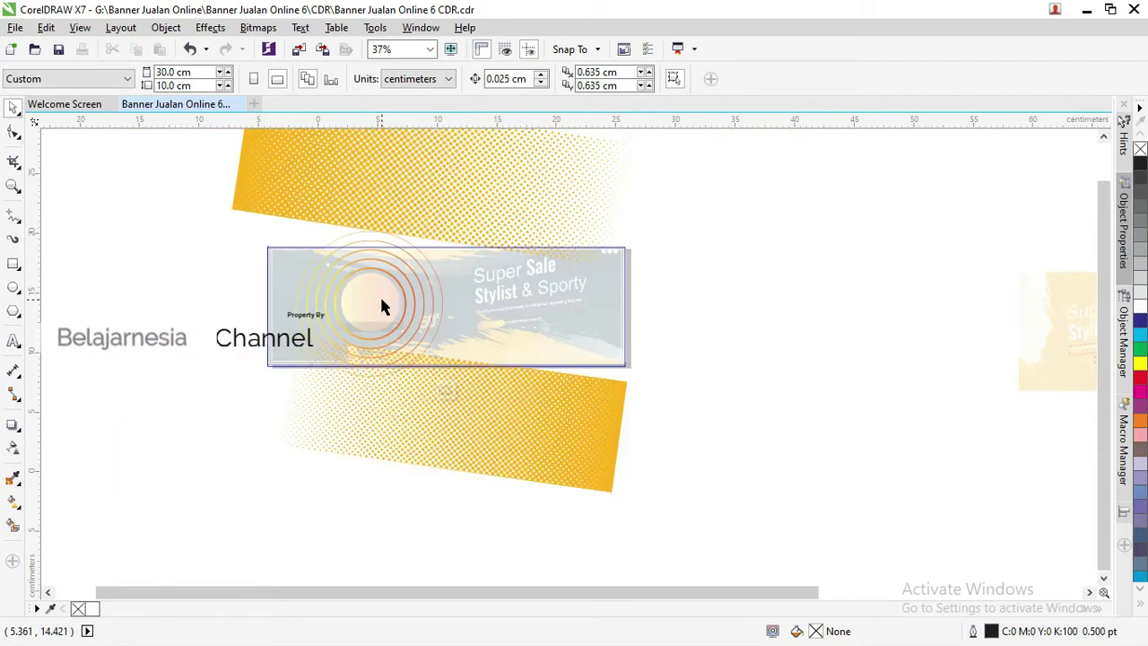
click(395, 280)
scroll(394, 280, up, 2)
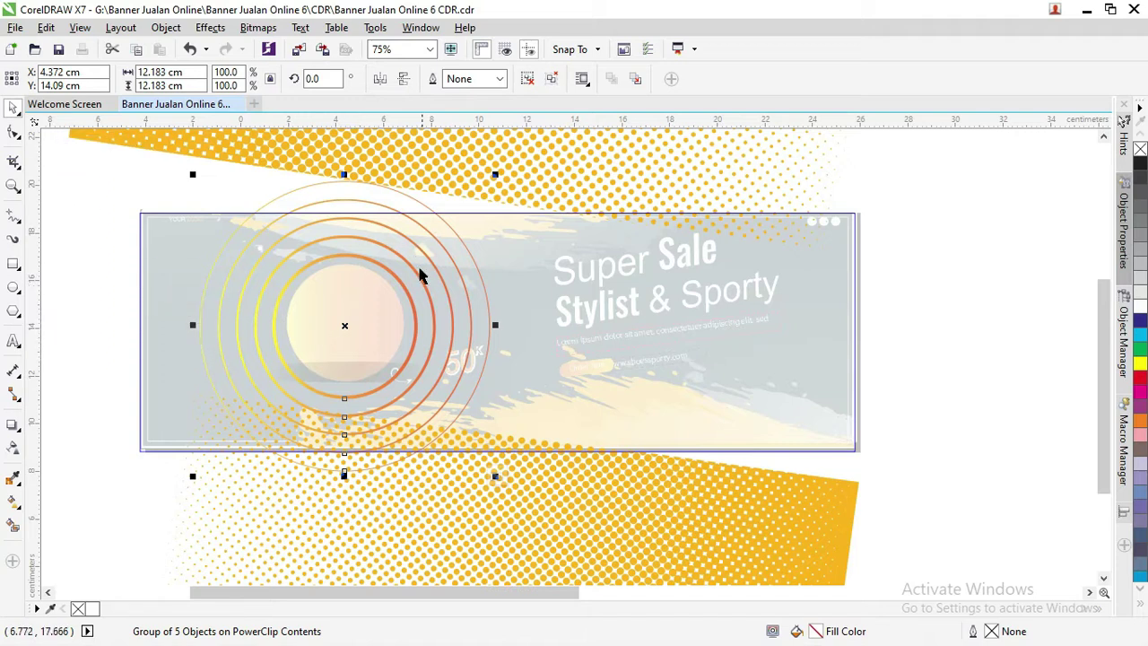
scroll(418, 240, up, 2)
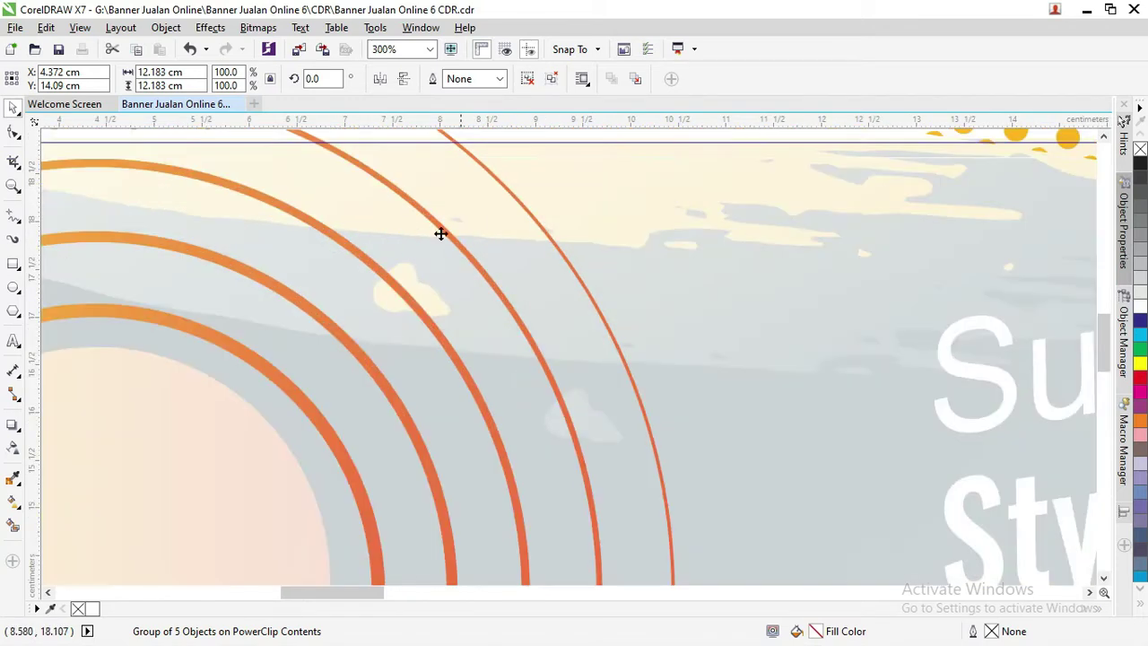
scroll(442, 233, down, 1)
scroll(404, 236, down, 1)
Step: Ungroup the halftone dot group into separate dots
click(550, 204)
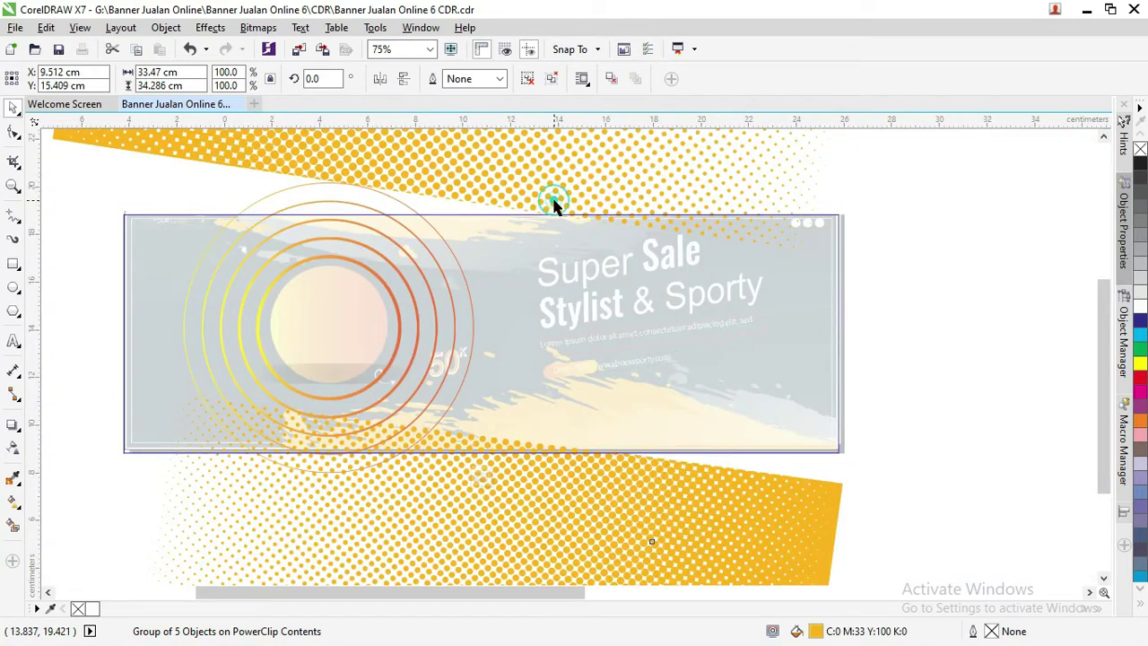
scroll(542, 208, down, 1)
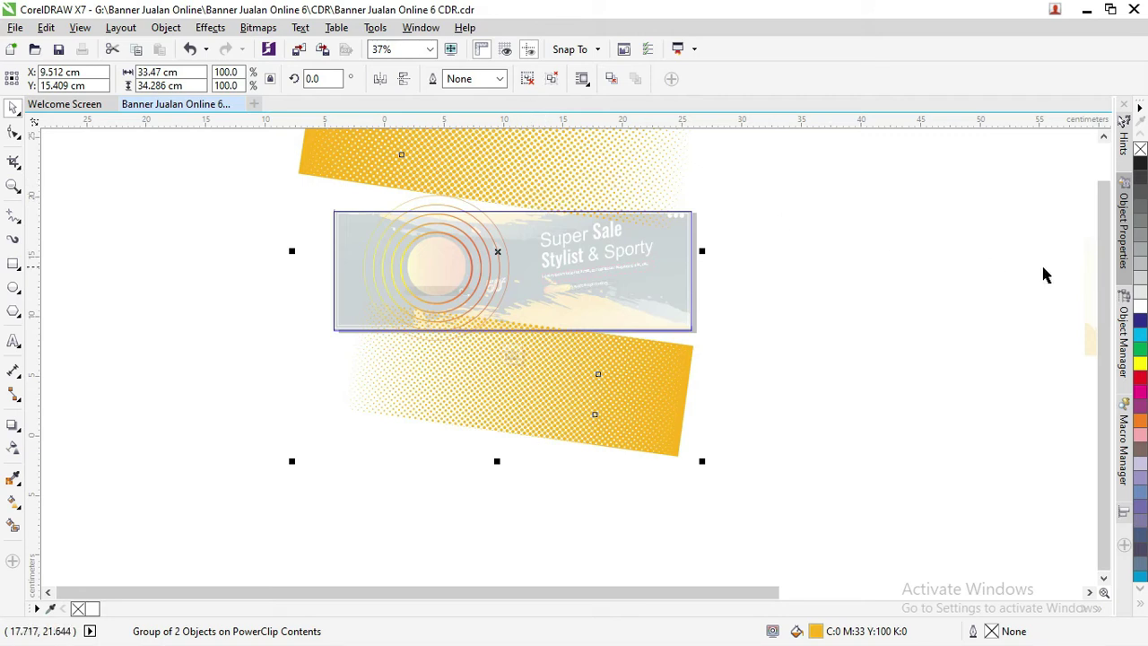
scroll(1111, 296, up, 2)
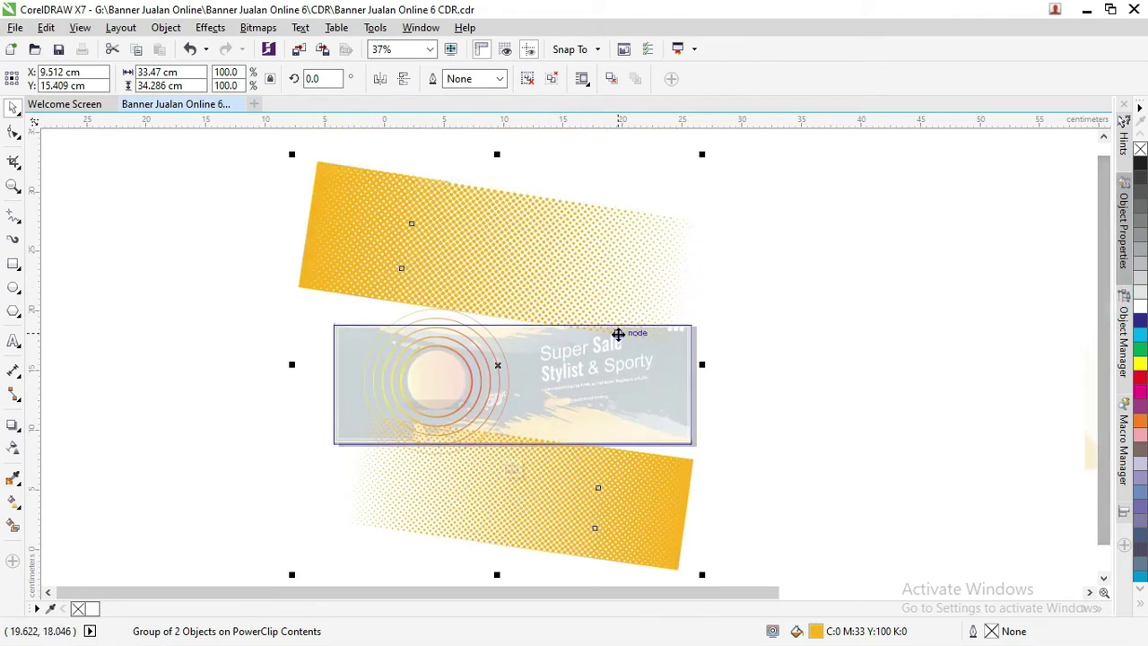
scroll(618, 333, up, 1)
scroll(494, 318, down, 1)
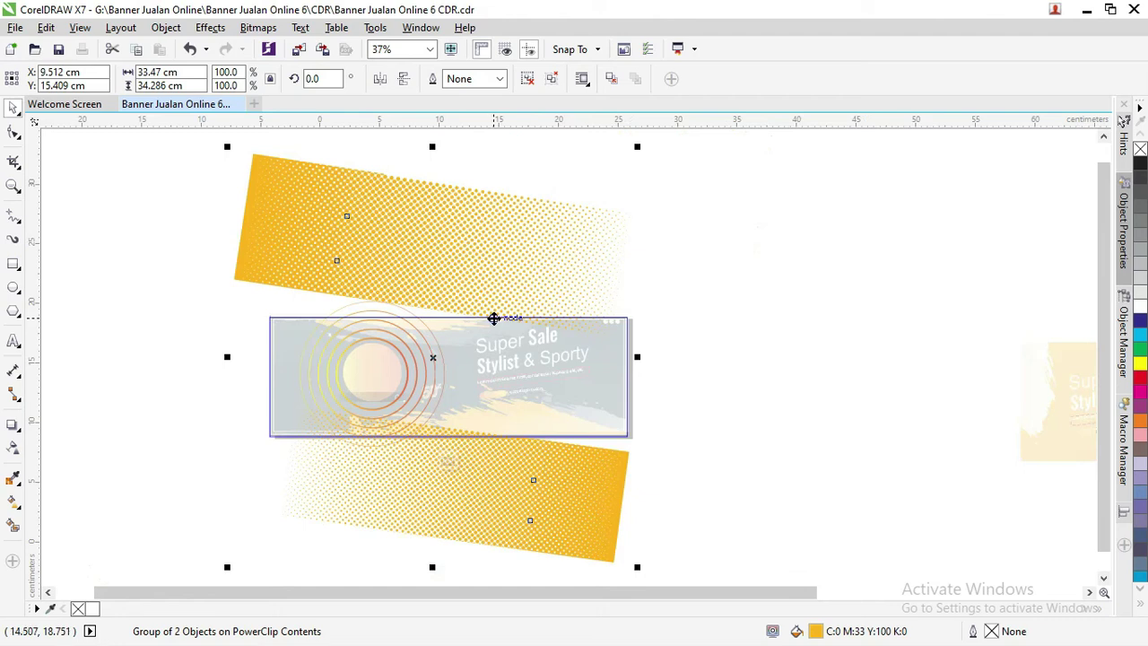
click(494, 278)
right_click(494, 277)
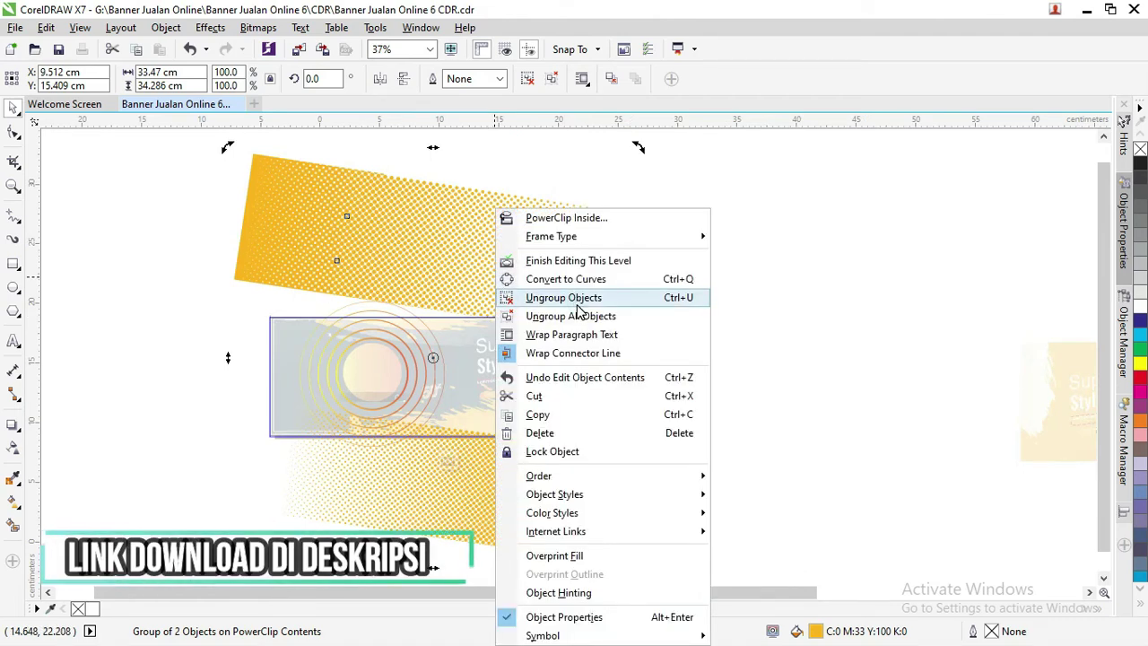
click(581, 297)
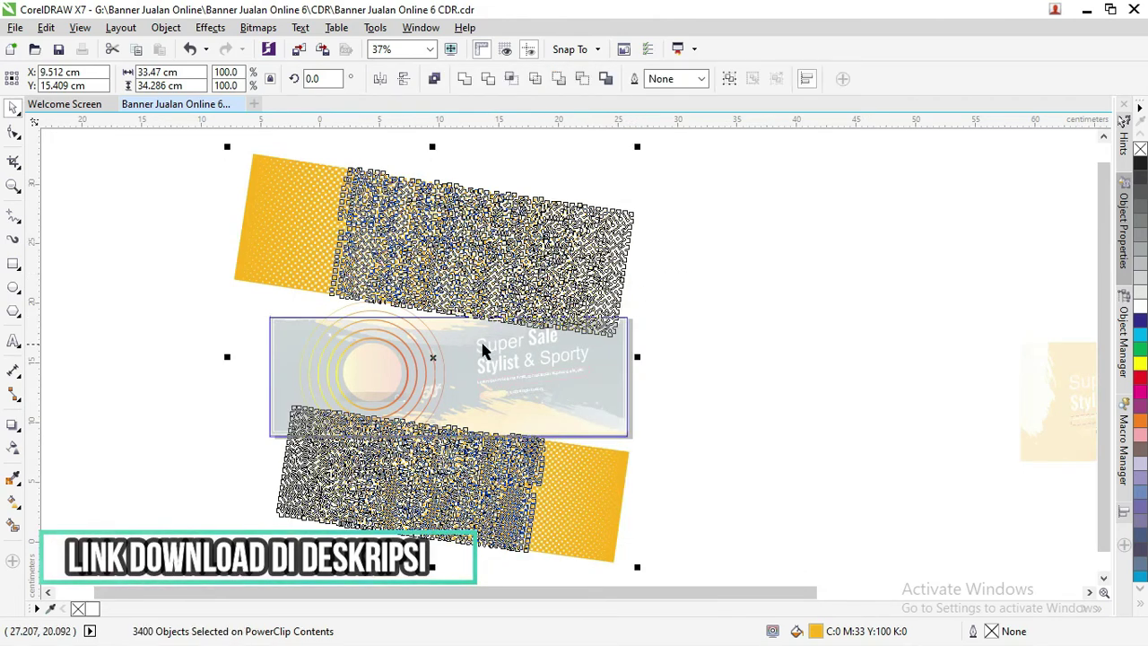
Step: Finish editing the PowerClip and clear the selection
scroll(539, 278, up, 1)
scroll(540, 279, up, 1)
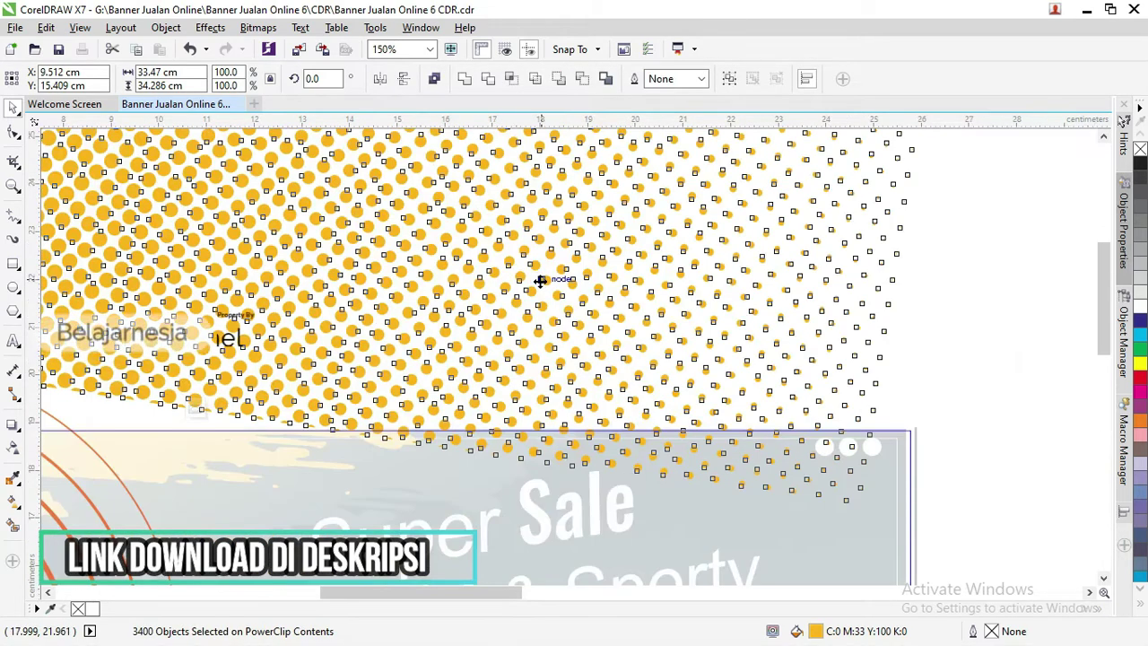
scroll(539, 280, down, 1)
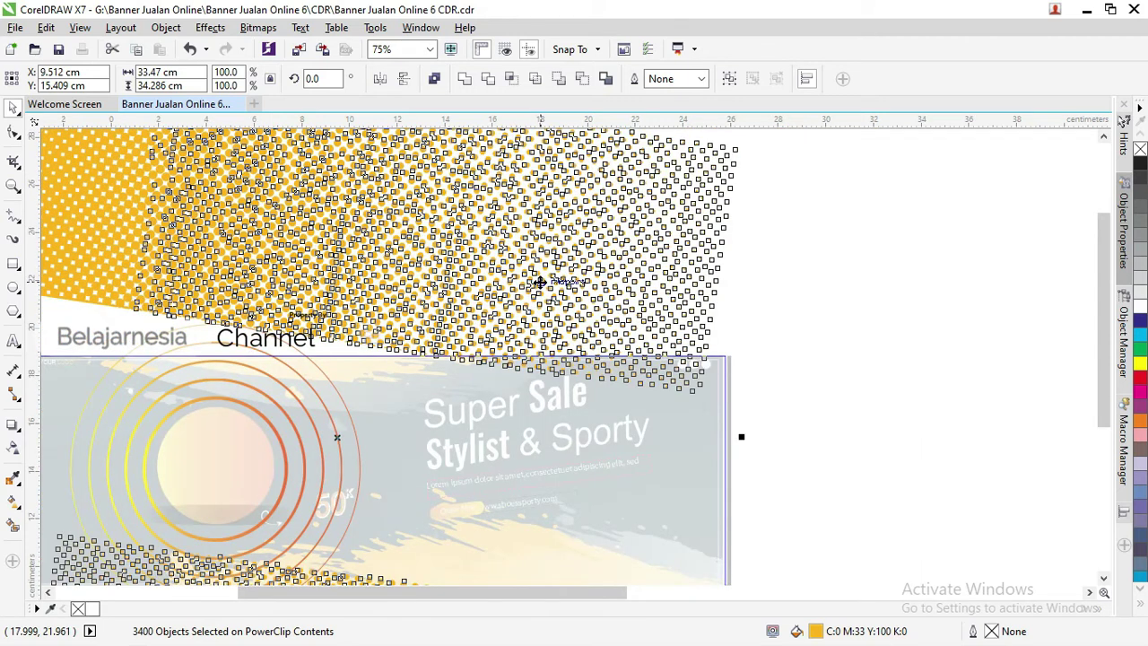
scroll(539, 281, down, 1)
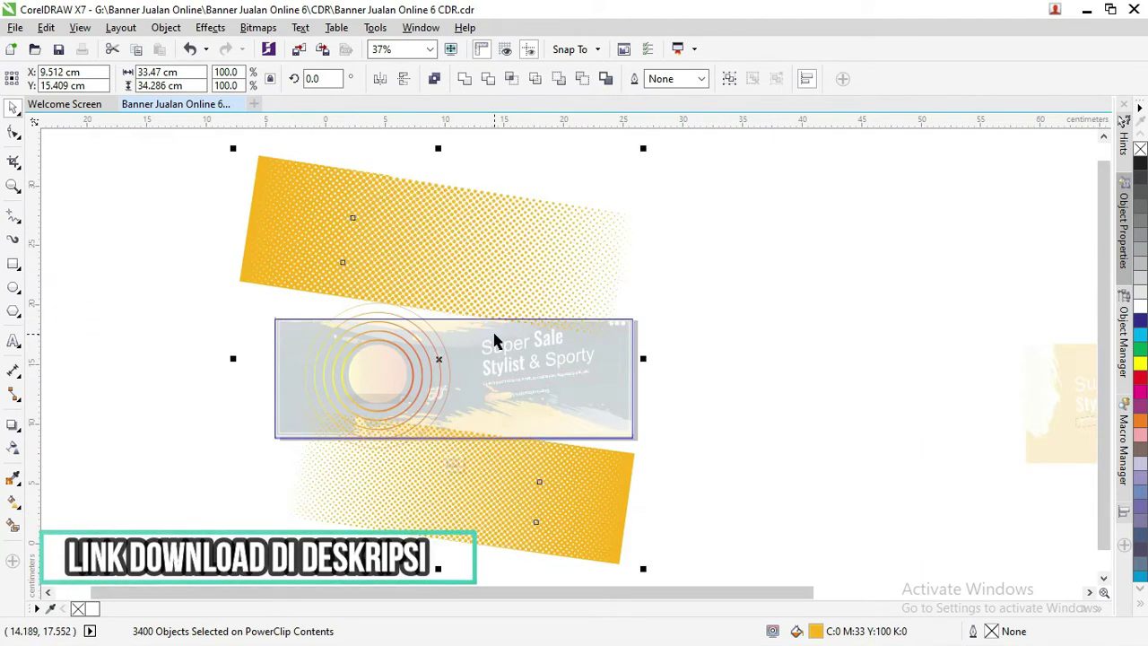
ctrl+click(493, 341)
click(497, 281)
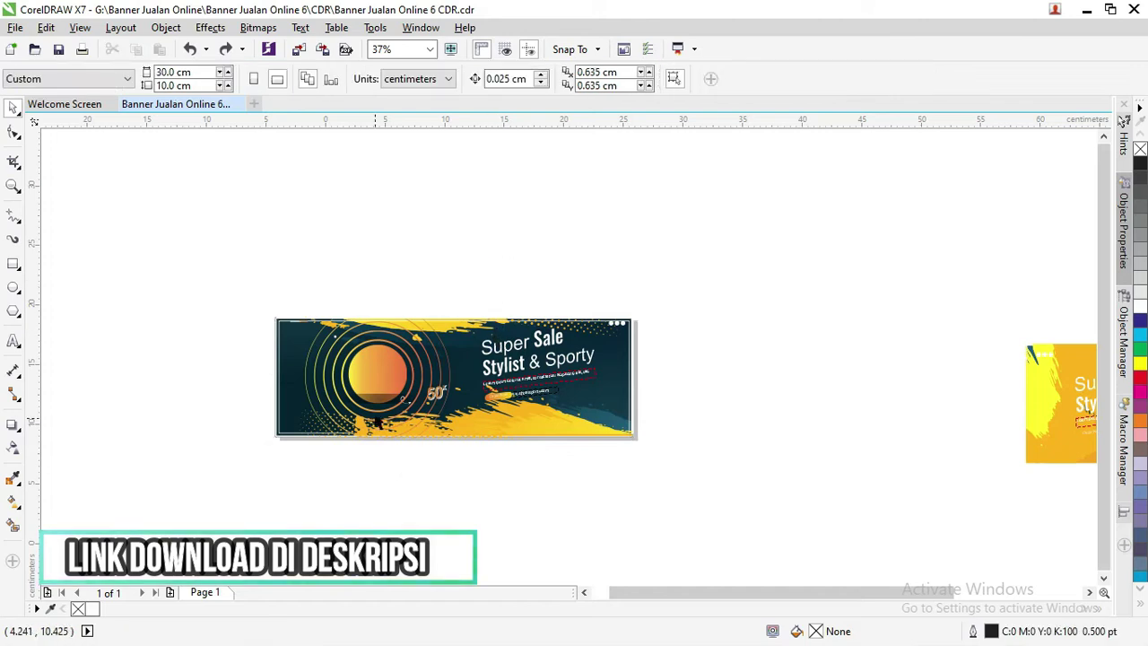
Step: Pull the rings and dots out of the banner frame, then put them back
click(513, 402)
drag(526, 410, 528, 414)
click(554, 416)
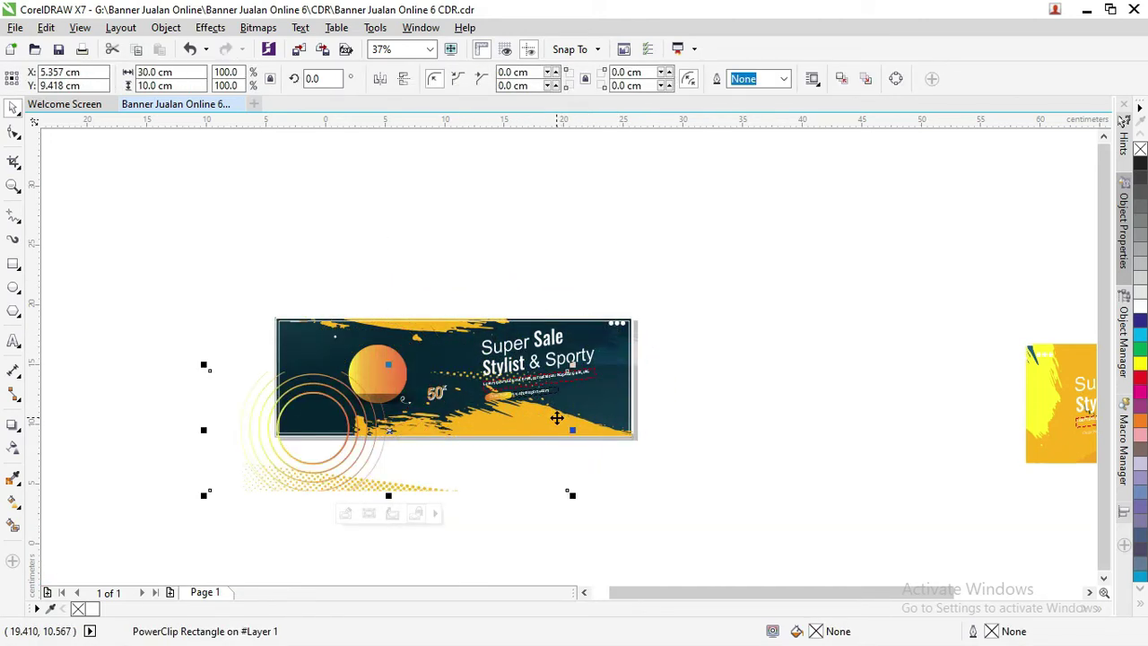
click(527, 428)
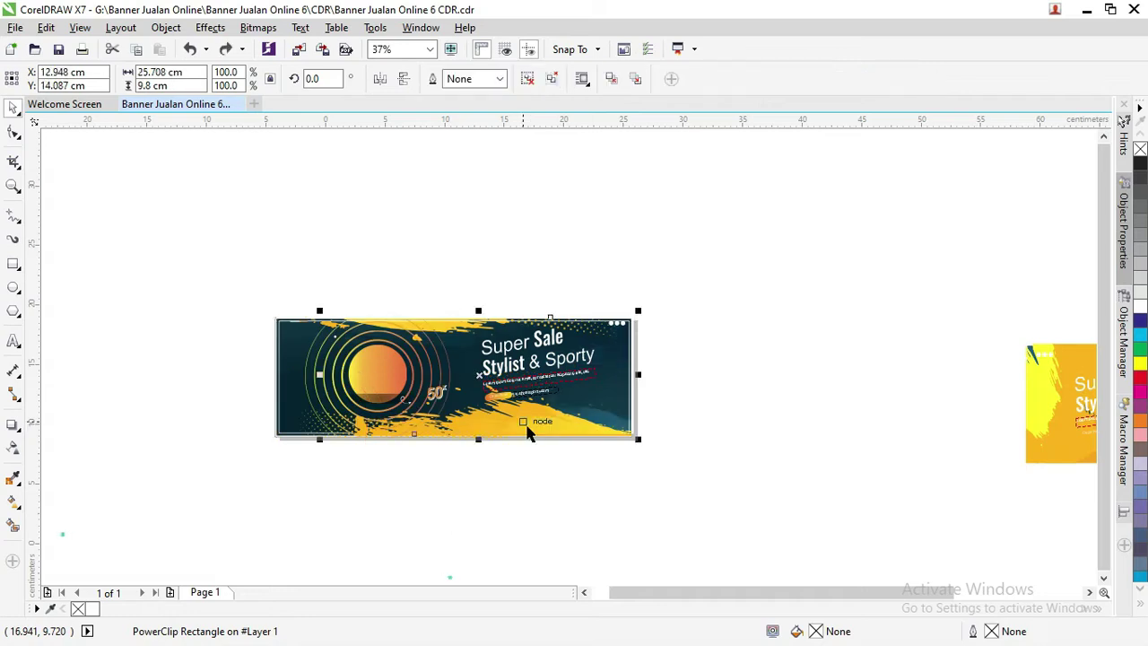
Step: Move the concentric rings and halftone dots below the banner, leaving the orange circle
click(409, 367)
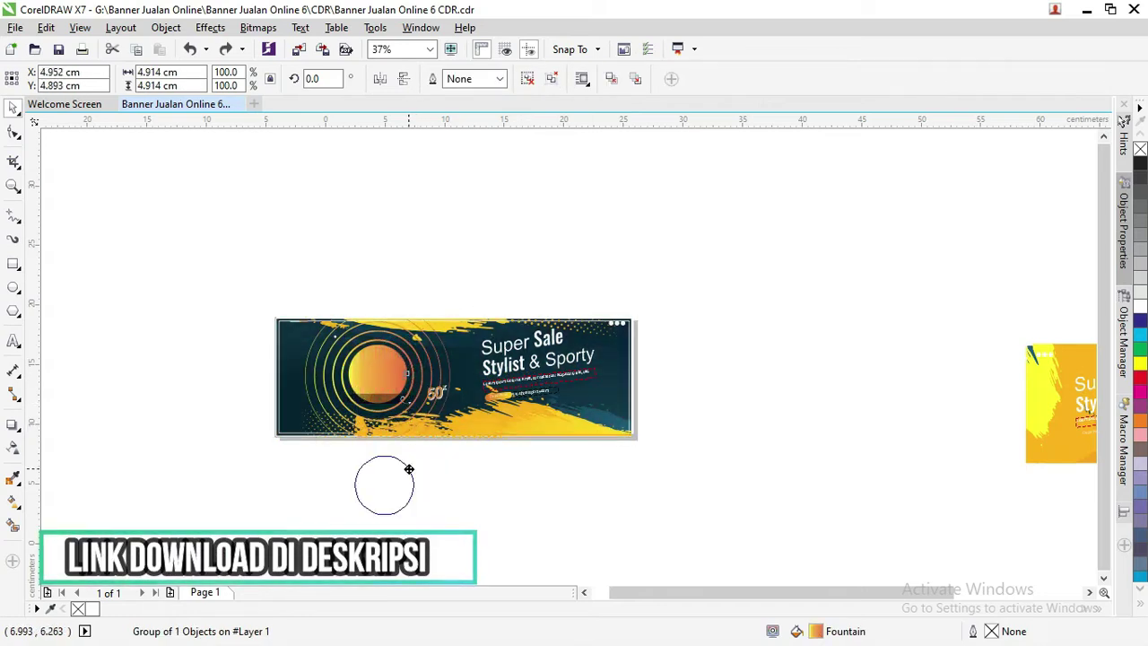
mouse_move(408, 368)
mouse_down()
mouse_move(440, 371)
mouse_move(441, 502)
mouse_up()
click(440, 371)
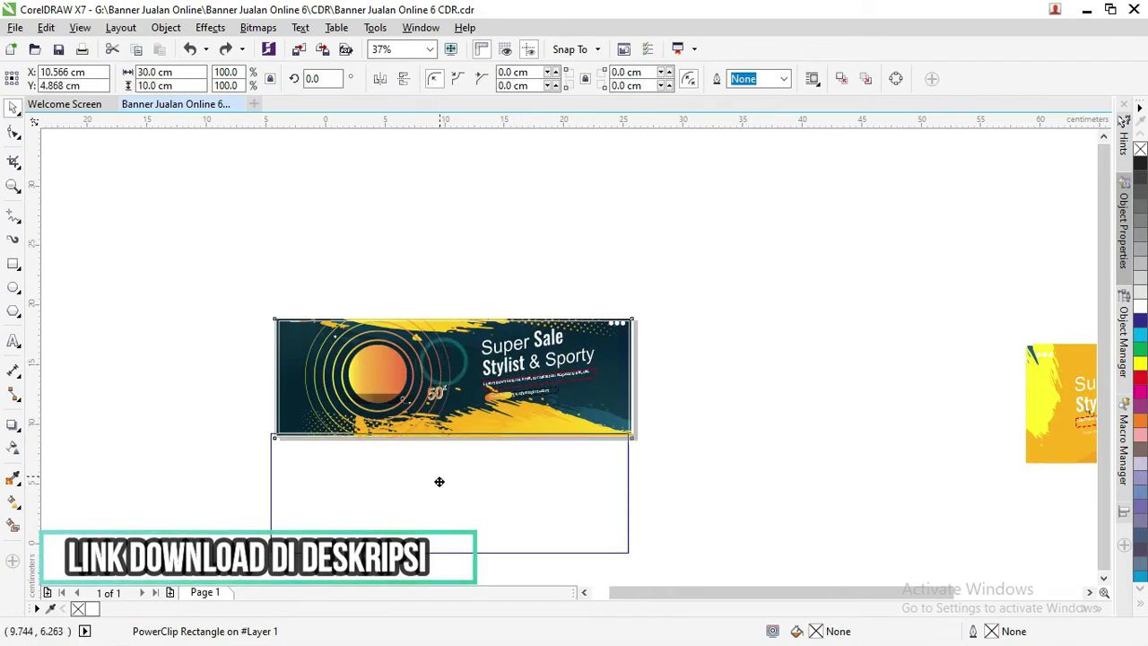
click(661, 422)
Step: Nudge a banner curve slightly, then select and drag the banner group
scroll(584, 418, up, 2)
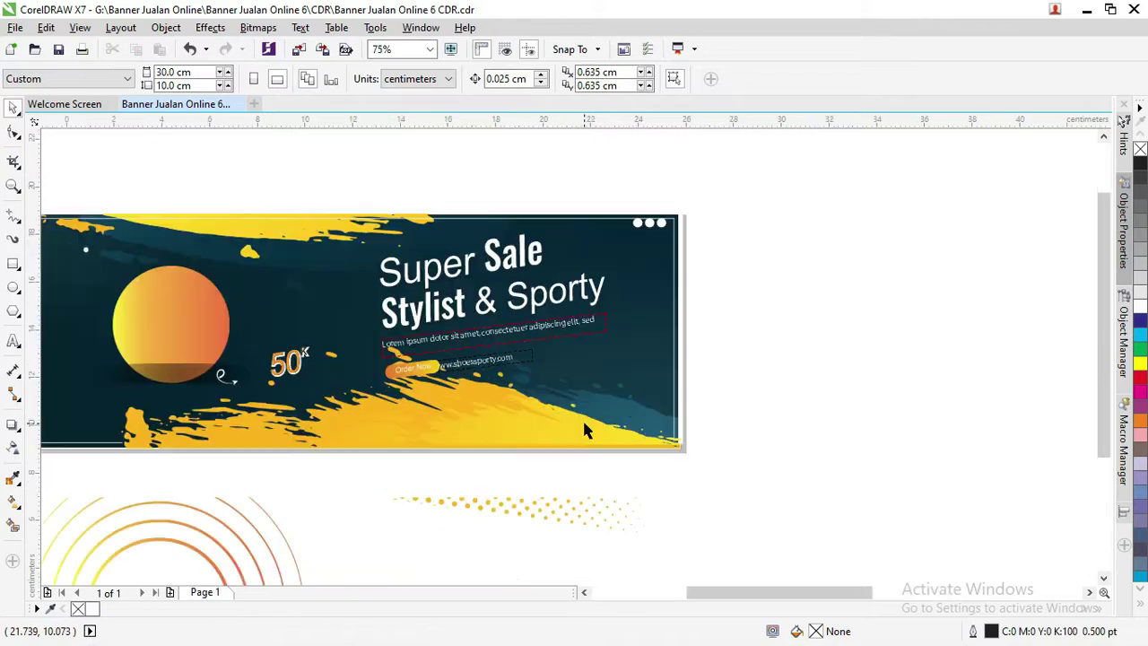
click(596, 403)
drag(597, 400, 594, 400)
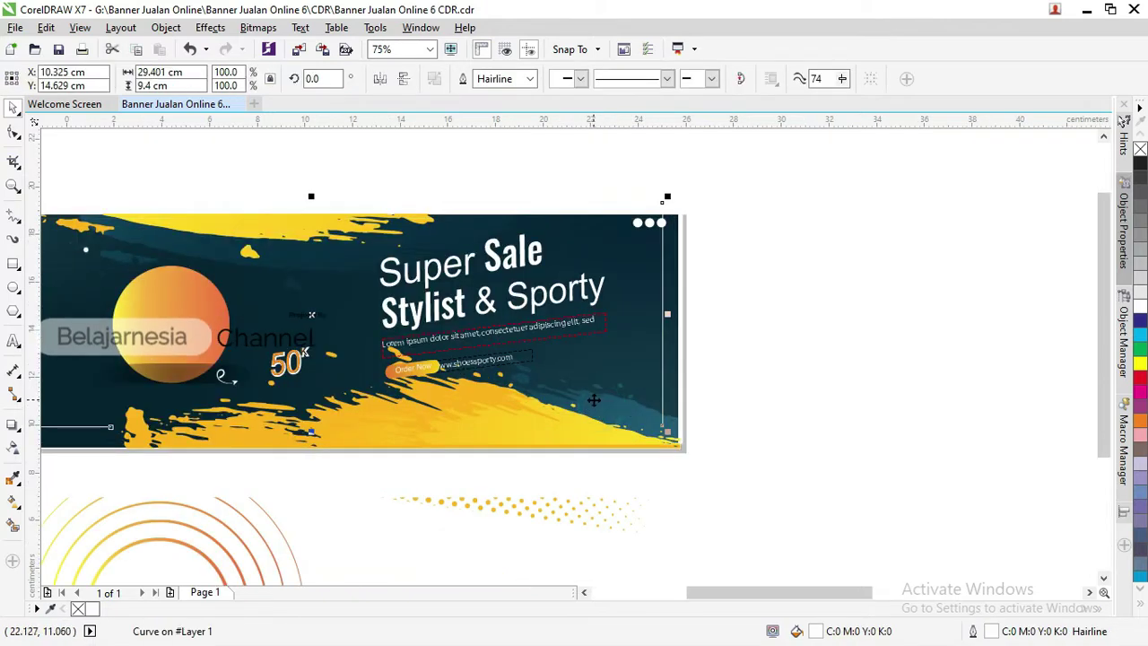
click(756, 392)
click(582, 403)
drag(582, 402, 547, 422)
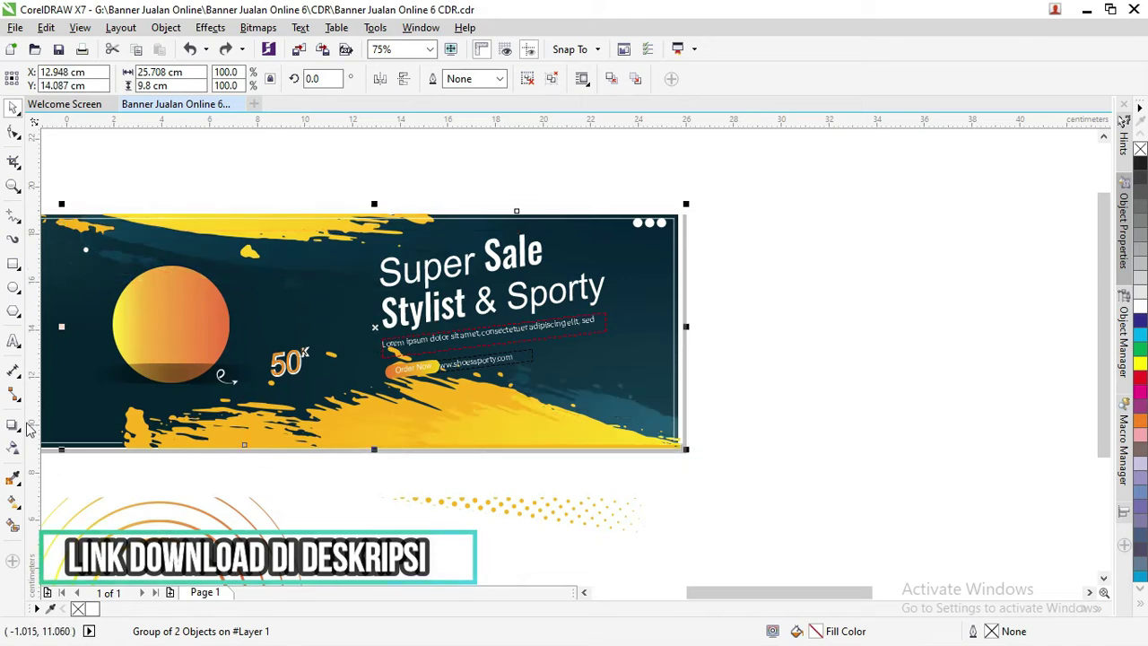
click(12, 446)
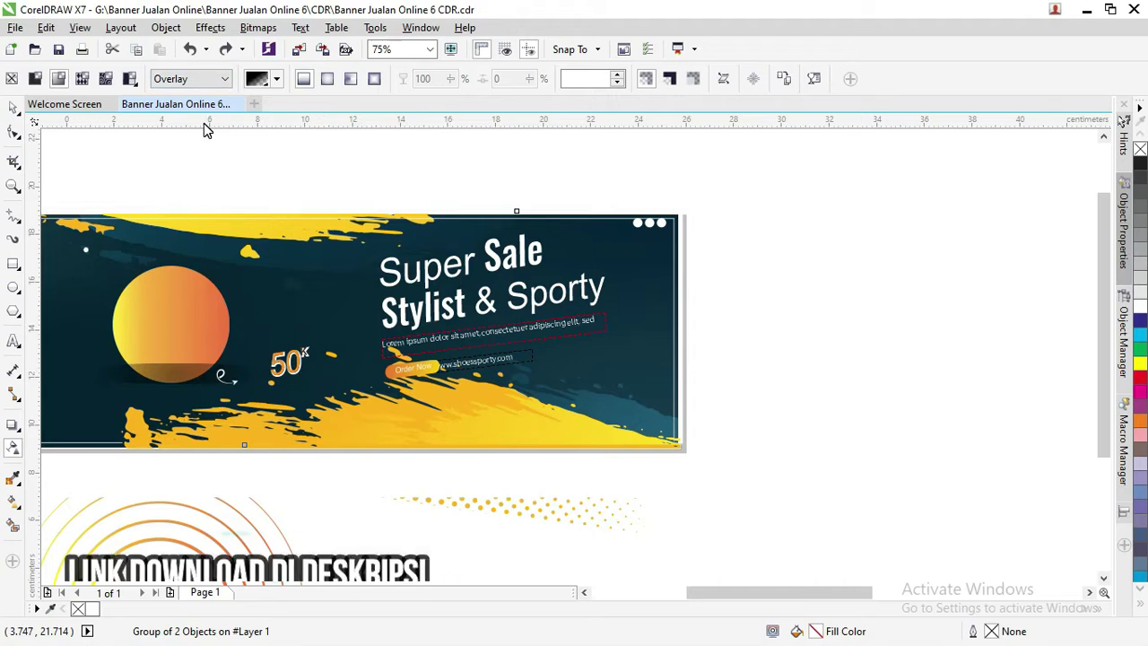
scroll(329, 253, up, 3)
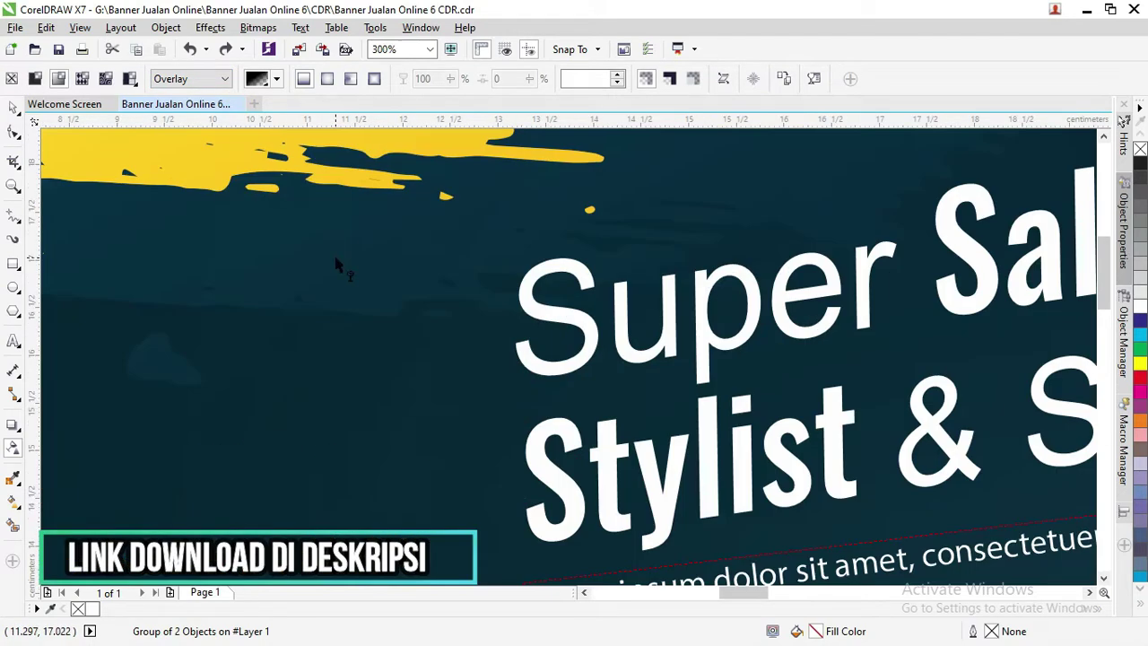
scroll(207, 241, down, 3)
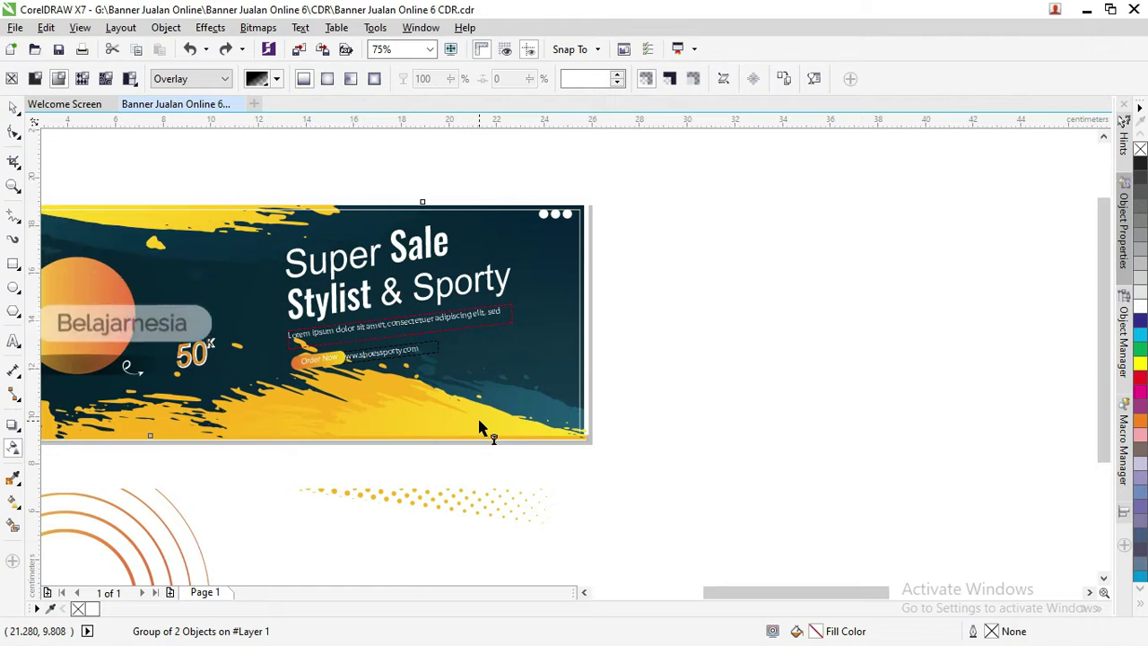
scroll(475, 433, up, 2)
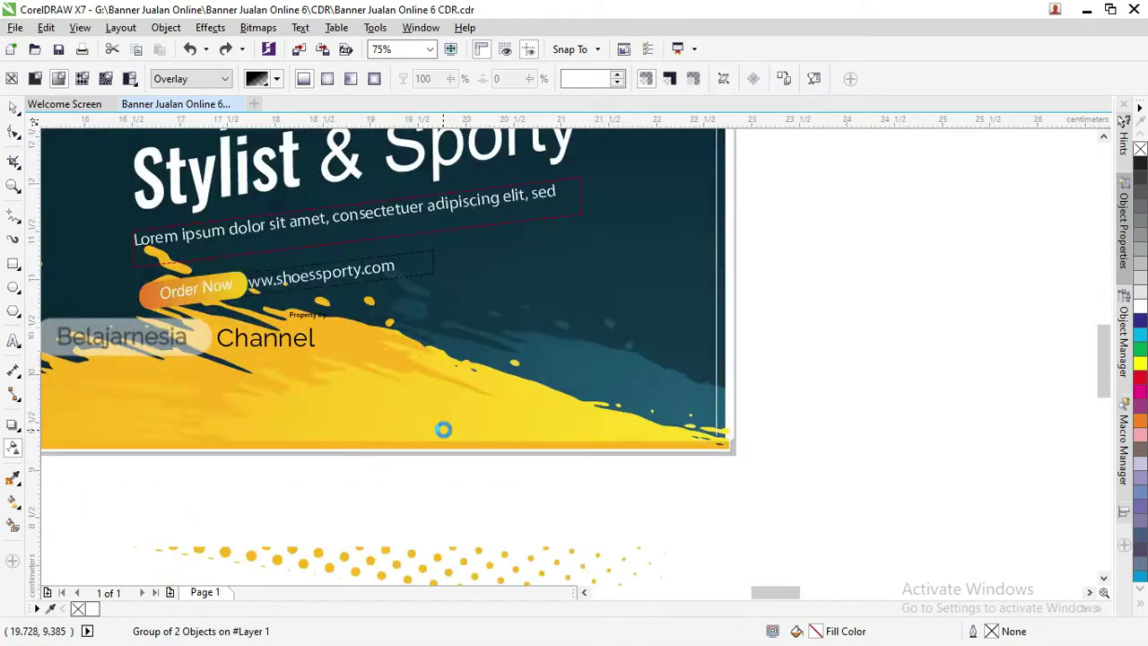
scroll(444, 427, up, 2)
scroll(520, 370, down, 2)
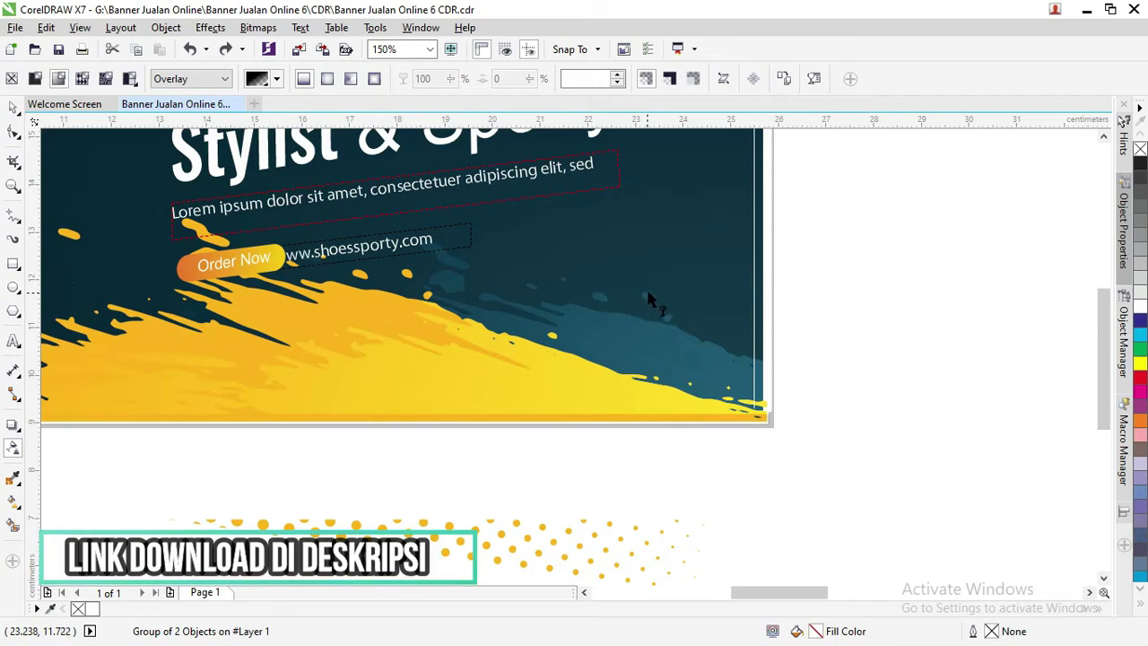
scroll(649, 287, down, 4)
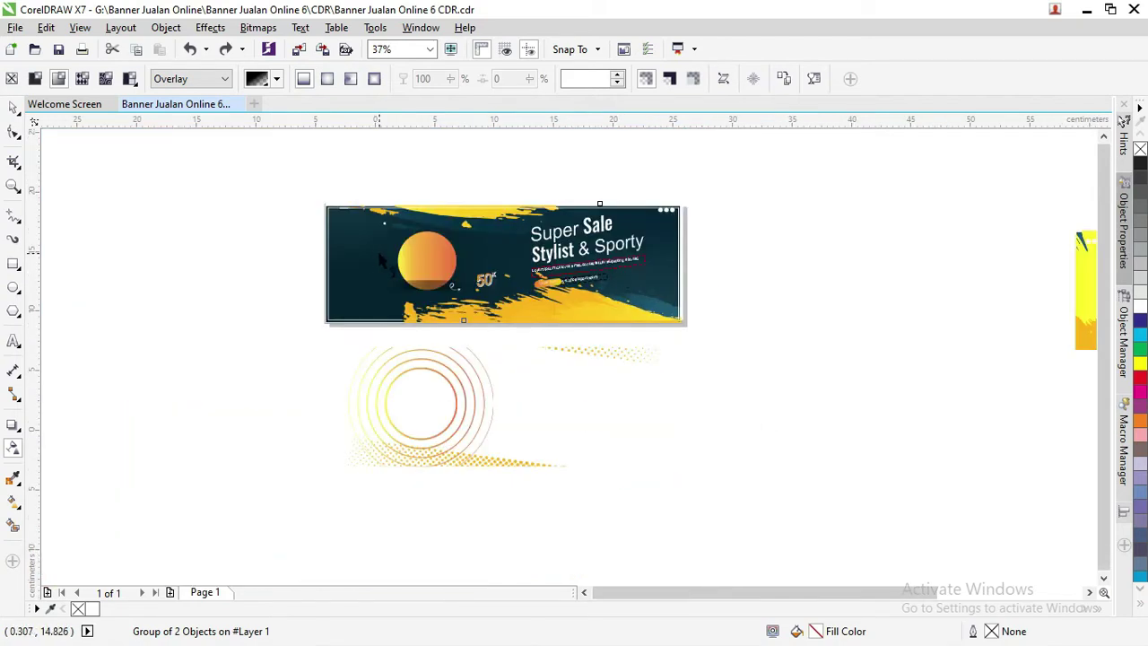
click(13, 109)
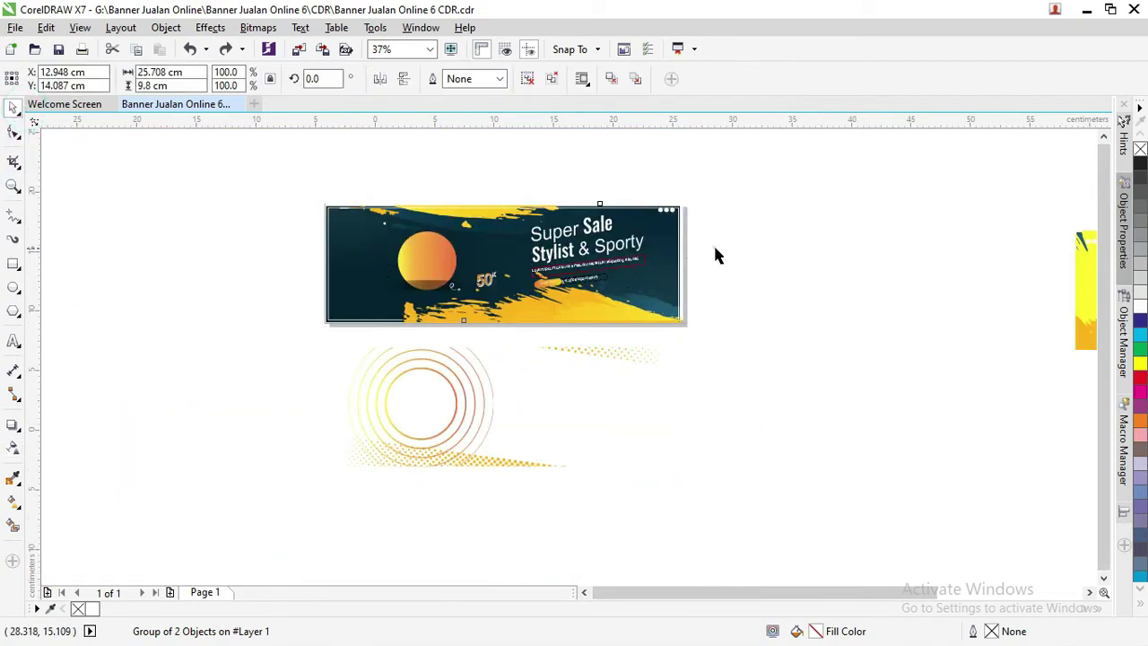
click(664, 242)
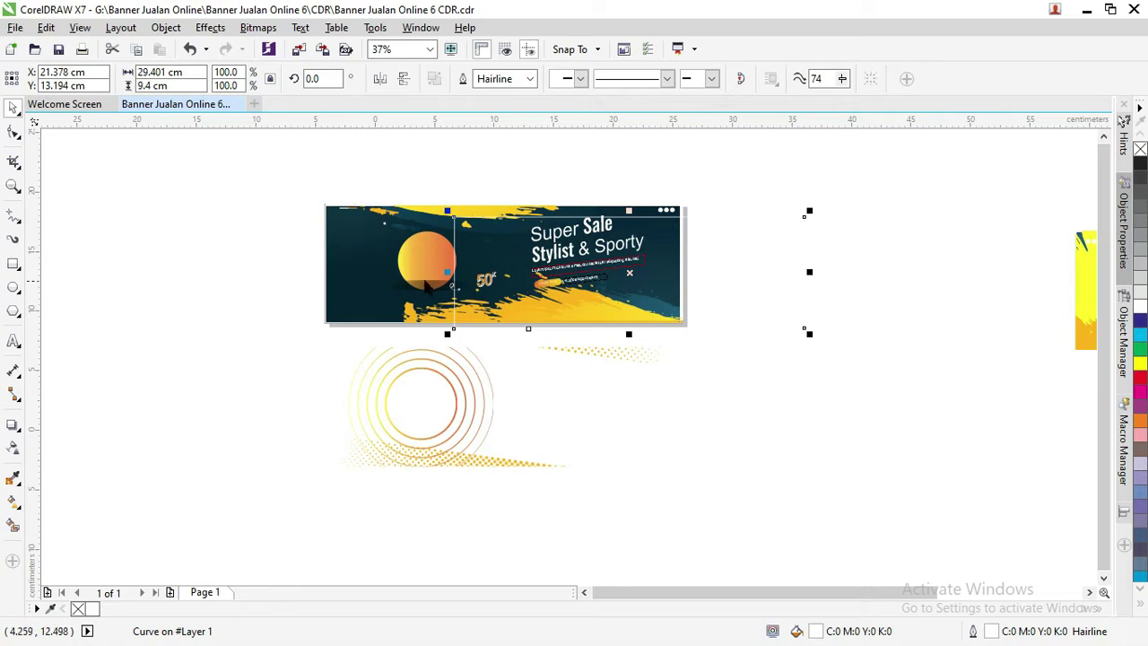
click(357, 258)
scroll(344, 246, up, 4)
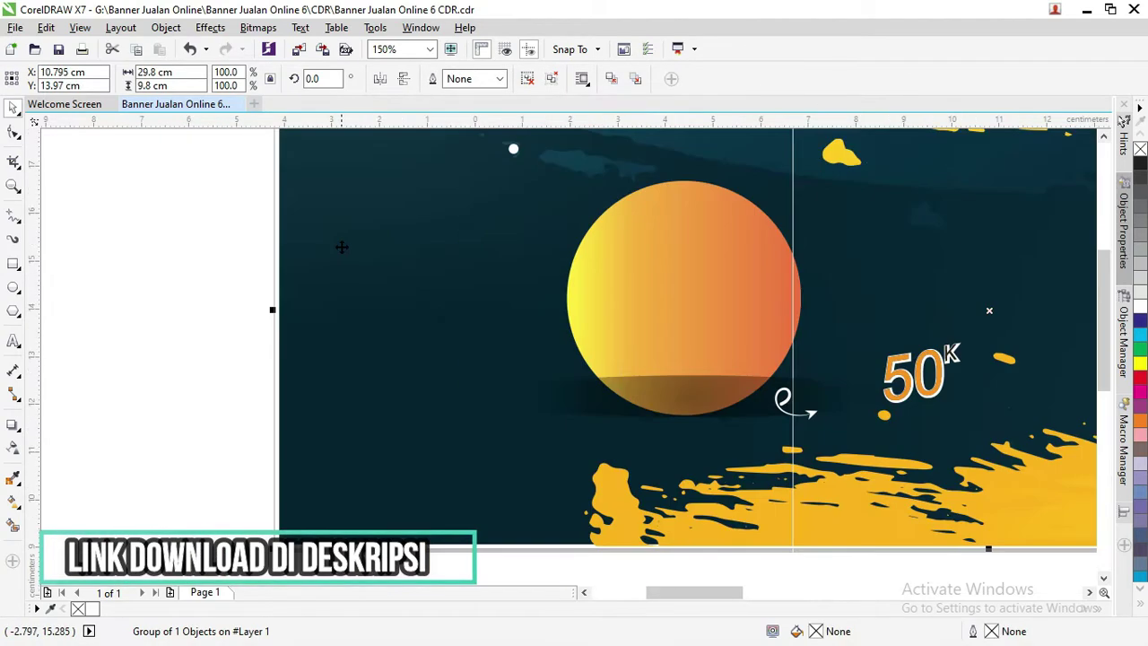
scroll(343, 246, down, 4)
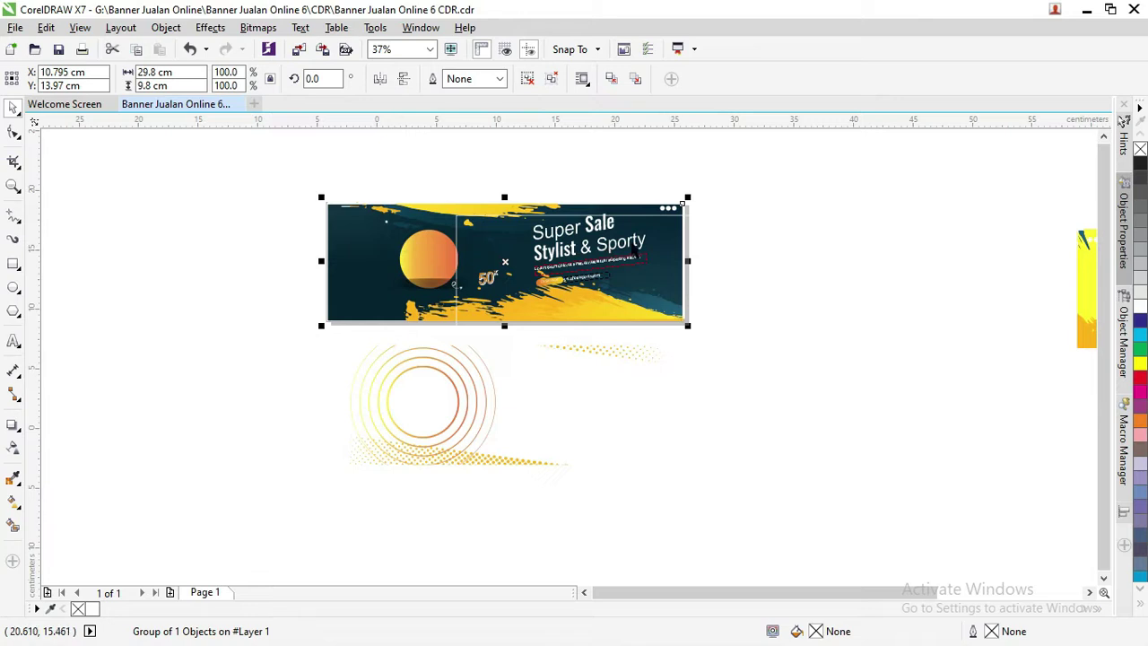
scroll(635, 248, up, 2)
scroll(646, 250, down, 2)
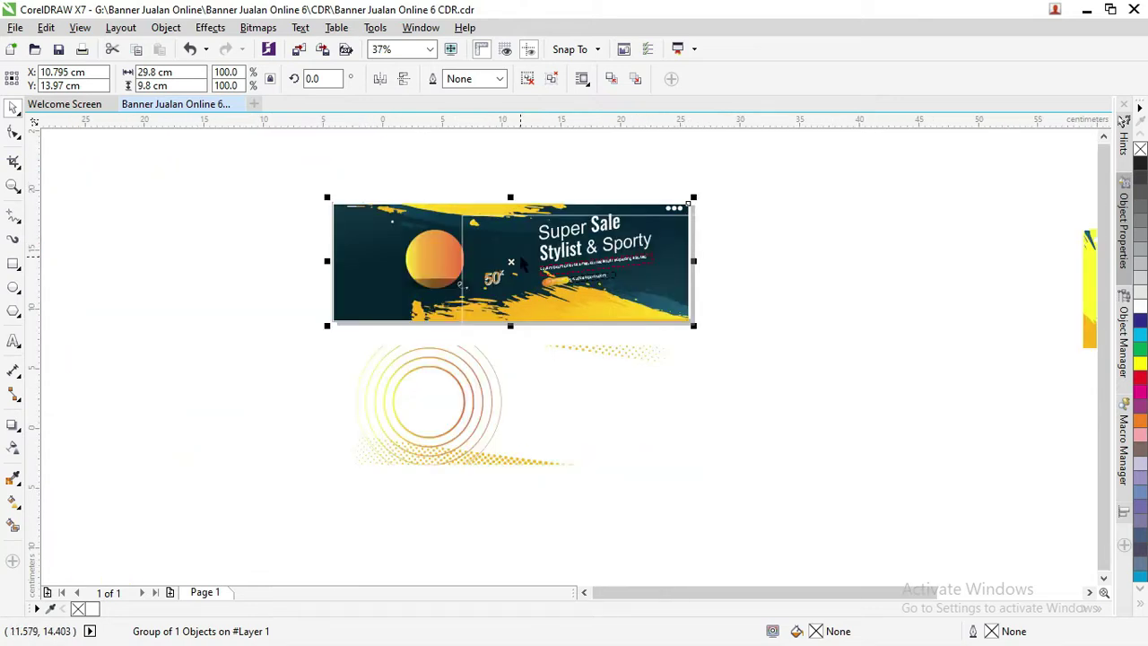
scroll(521, 260, up, 2)
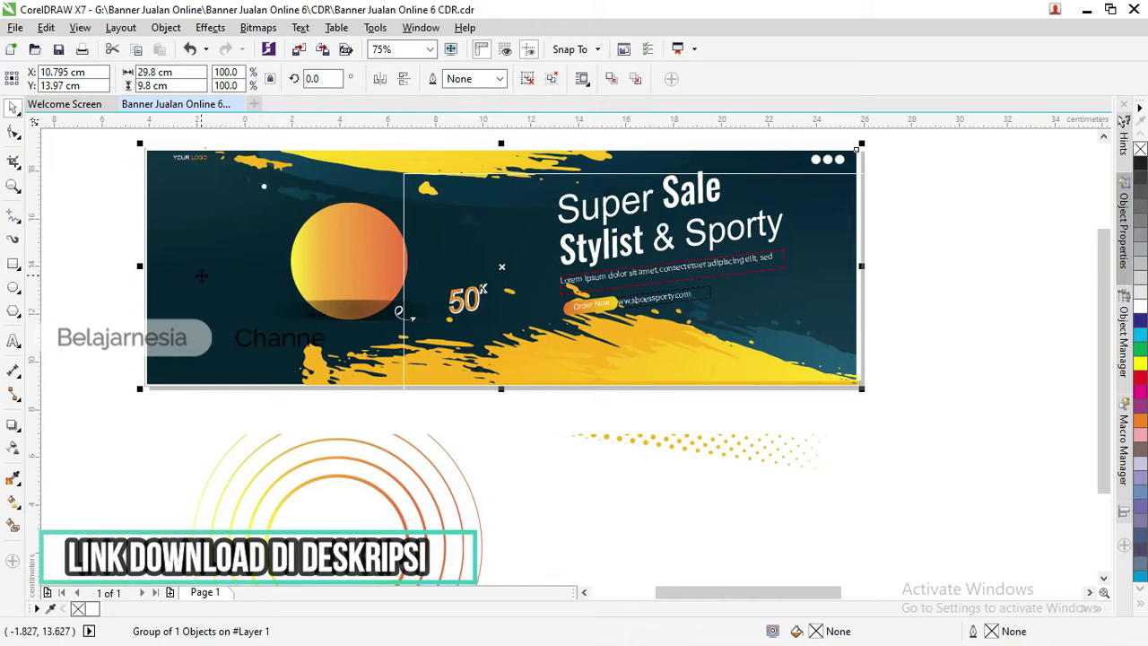
scroll(201, 275, down, 2)
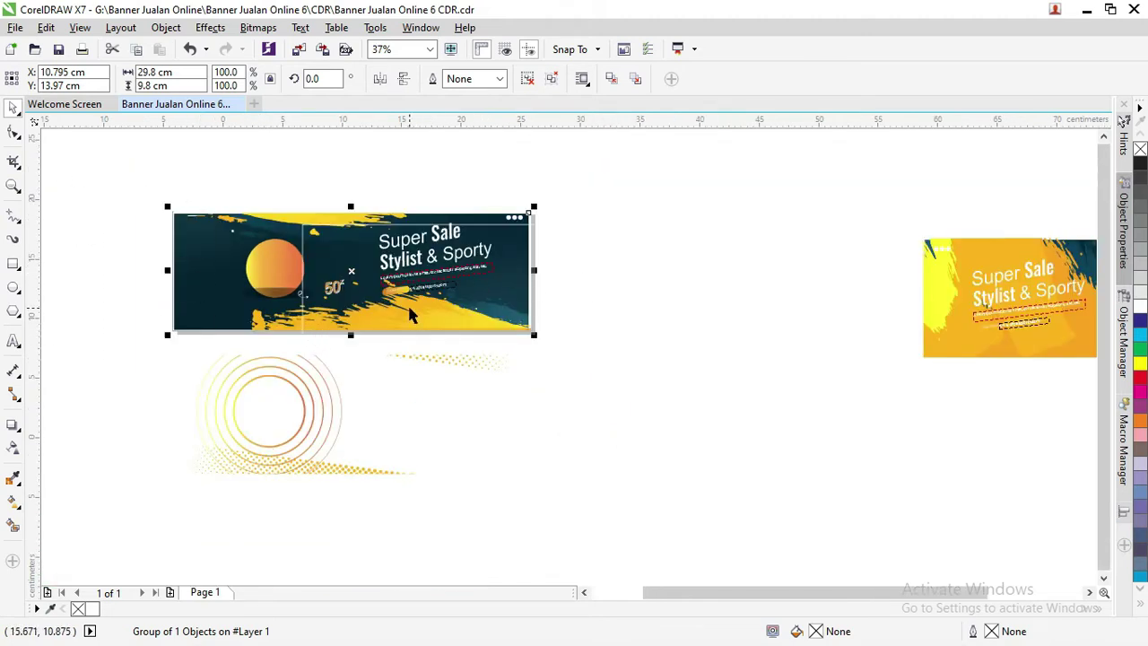
scroll(467, 300, up, 2)
scroll(472, 303, down, 2)
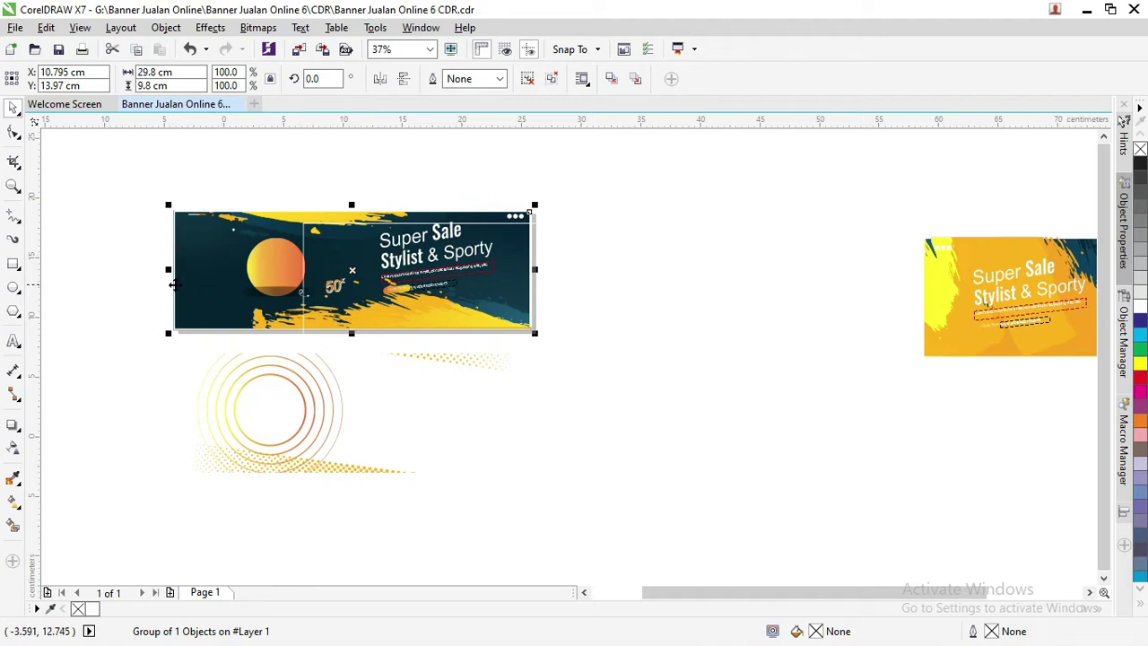
Step: Draw a 30x10 cm rectangle and move it to the right of the banner
click(13, 269)
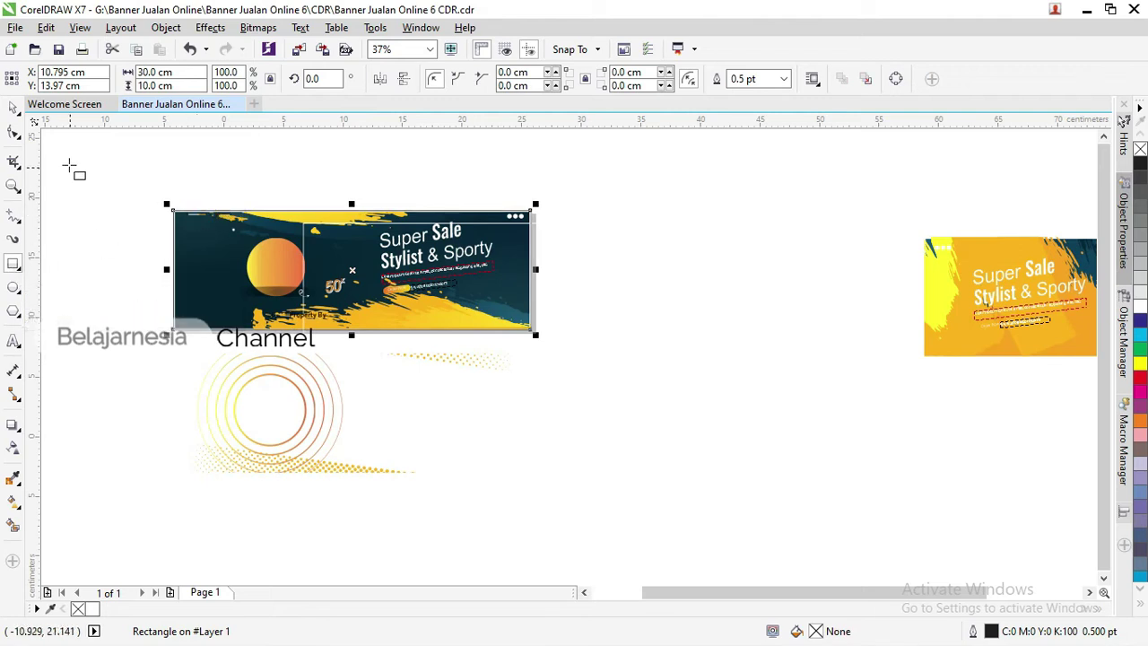
click(12, 107)
drag(188, 211, 628, 213)
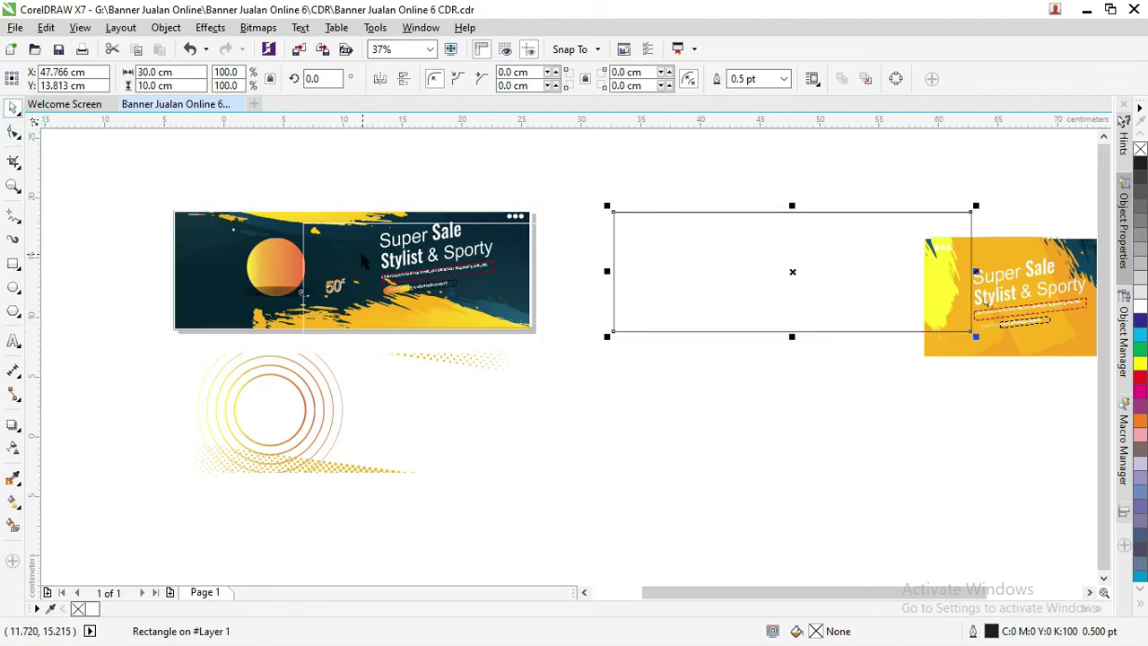
Step: Give the rectangle a linear fountain fill from the banner's dark teal to its teal
click(14, 504)
drag(678, 273, 878, 191)
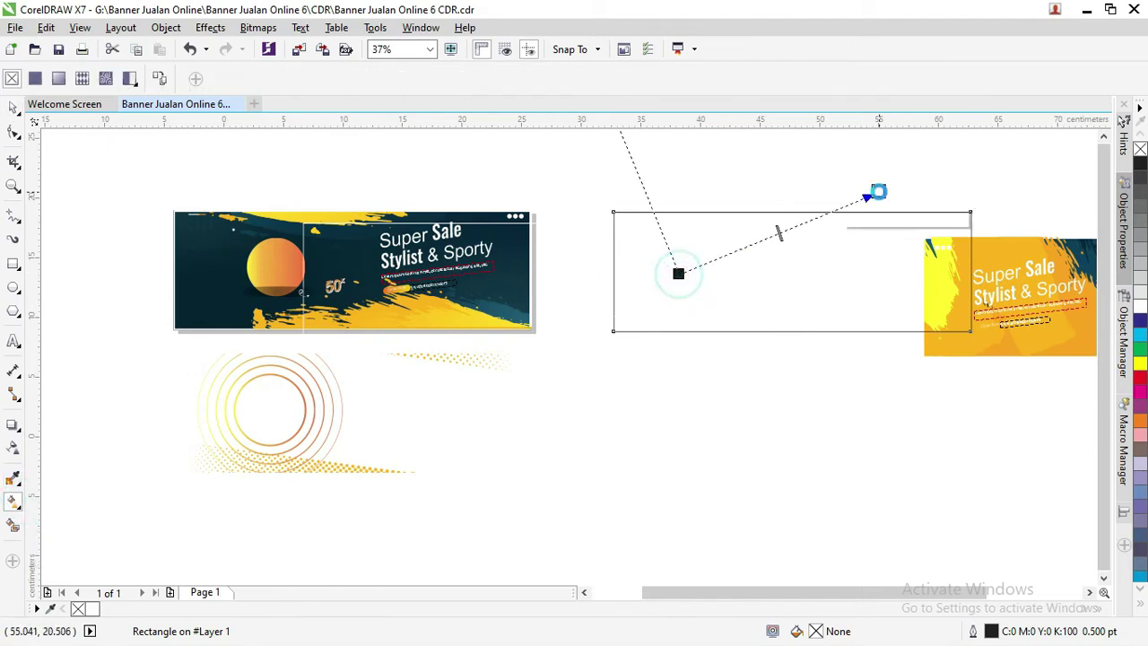
click(679, 273)
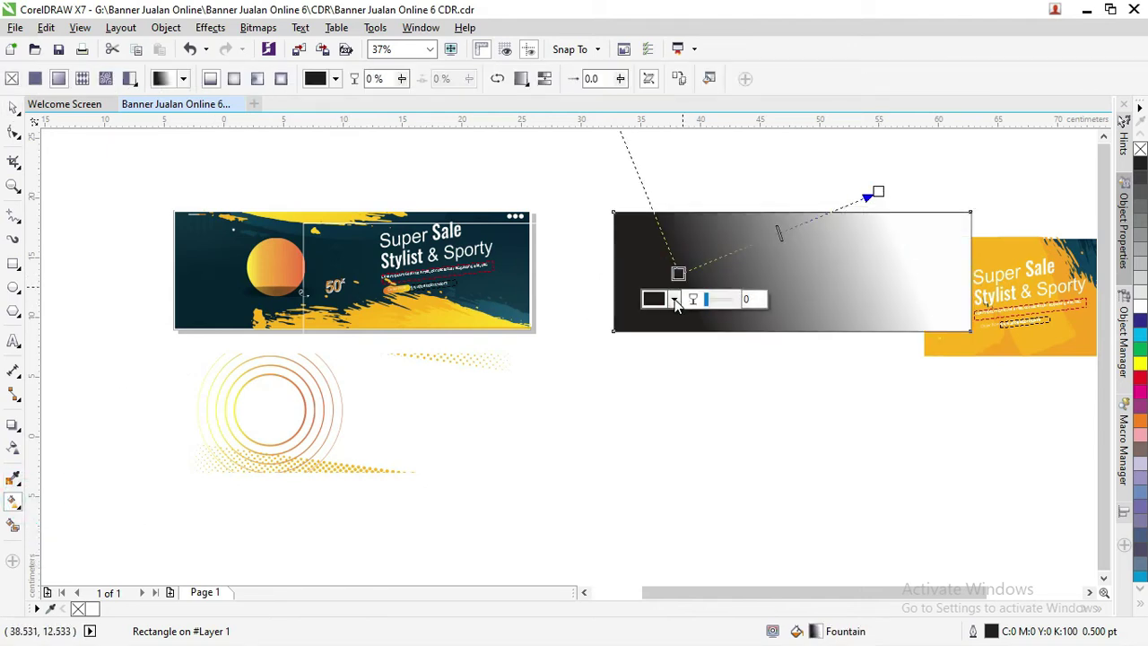
click(674, 299)
click(709, 335)
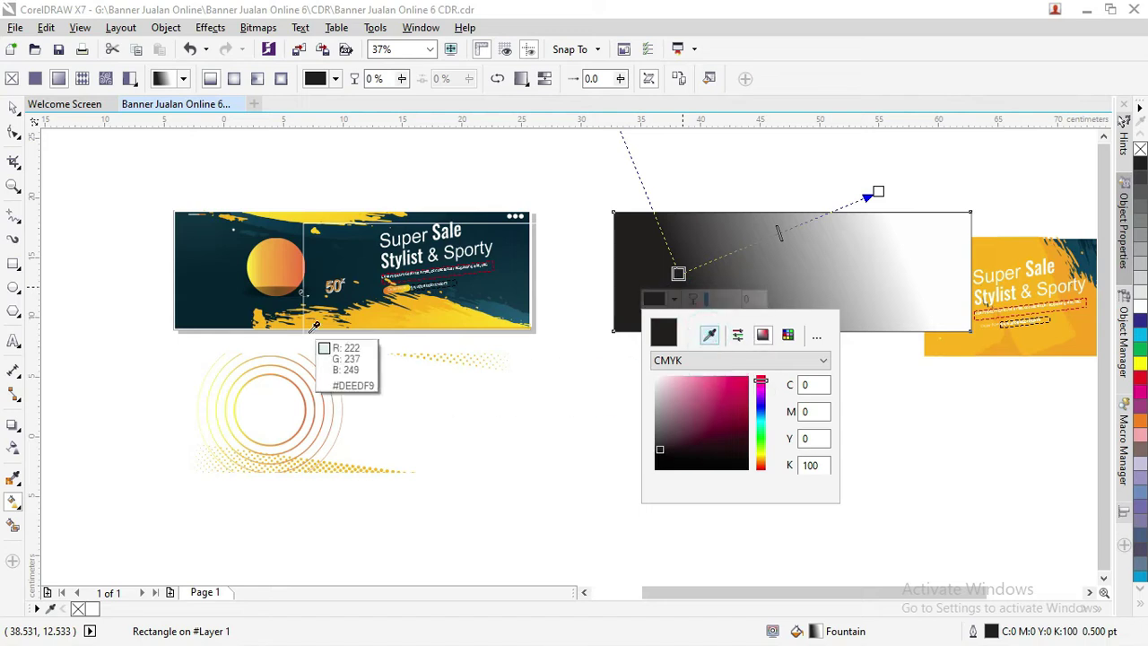
click(211, 250)
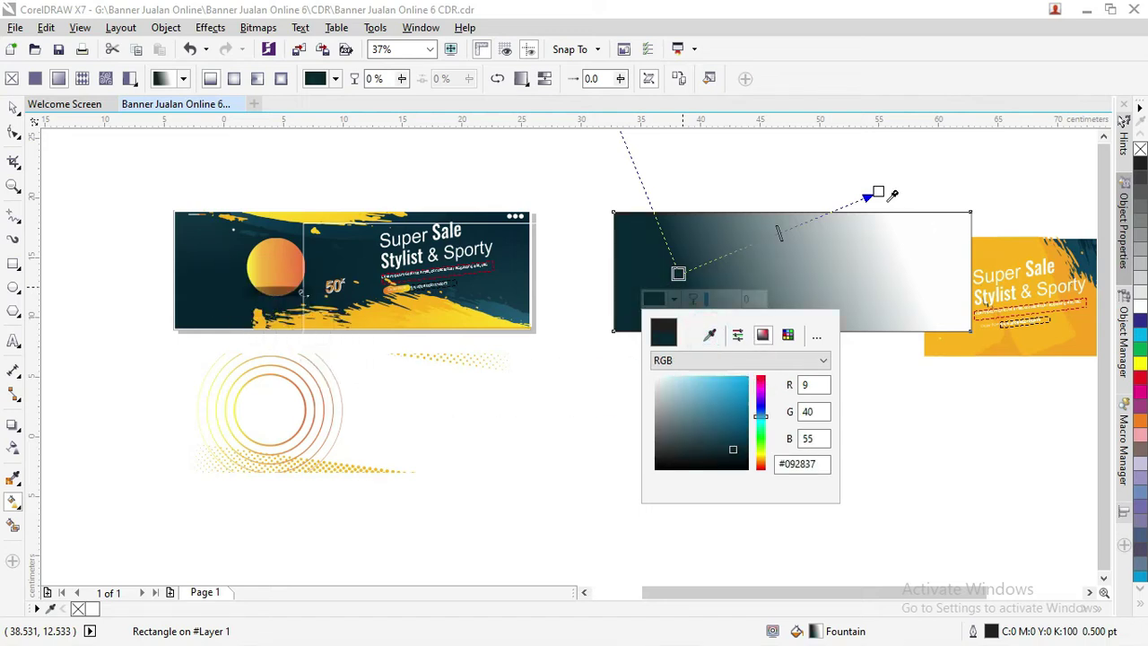
click(878, 192)
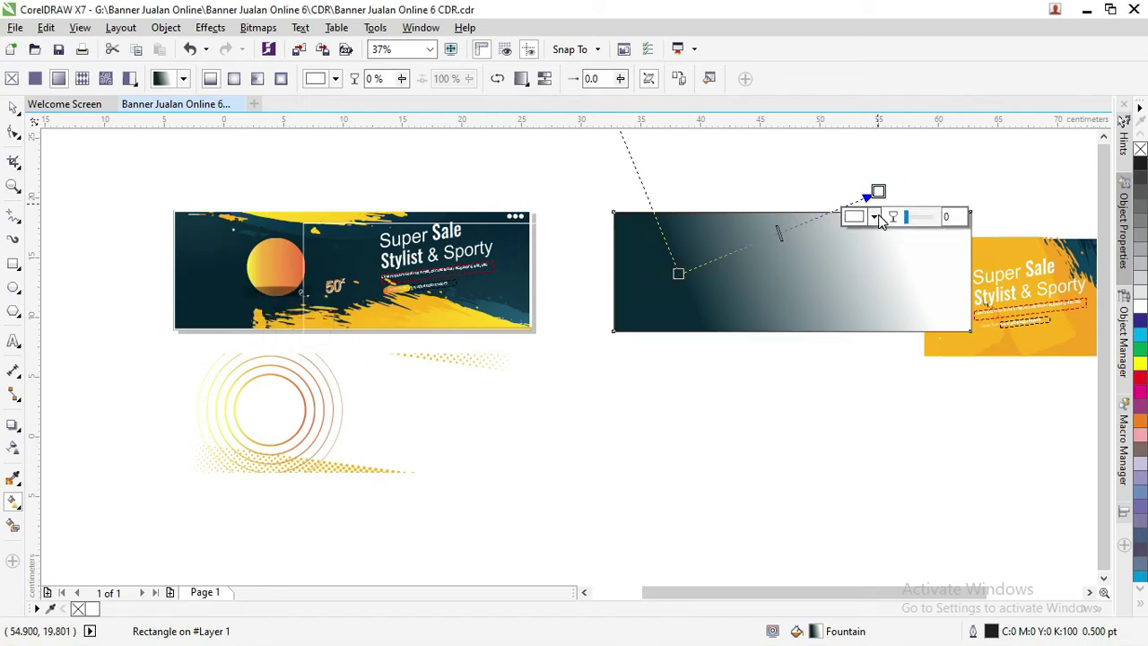
click(876, 218)
click(910, 252)
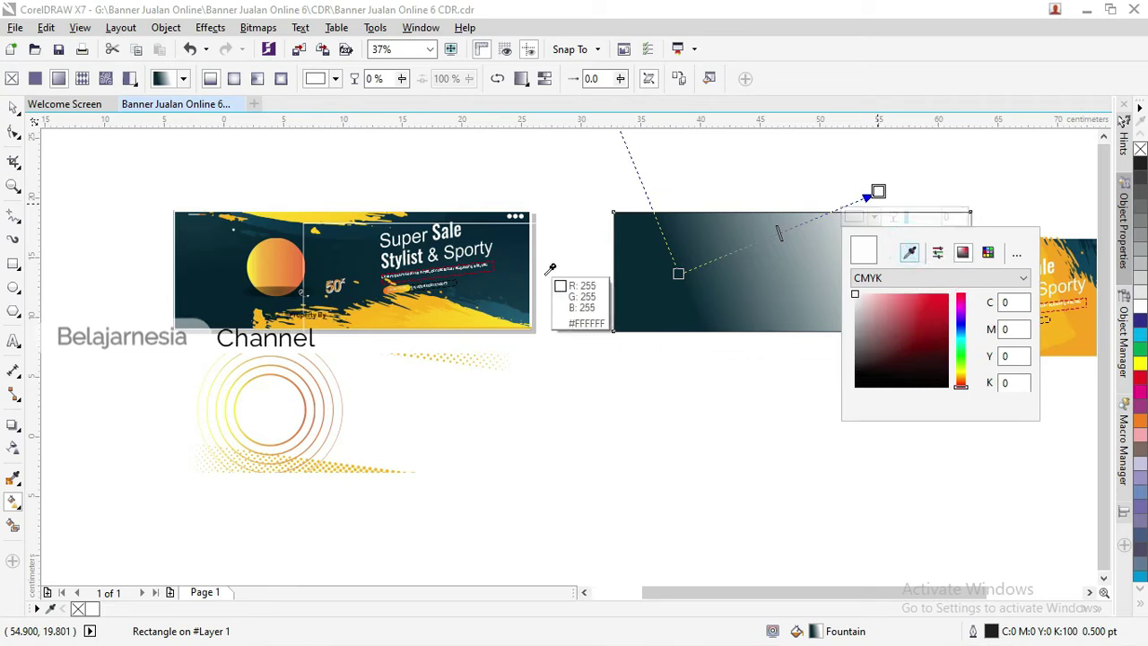
click(521, 297)
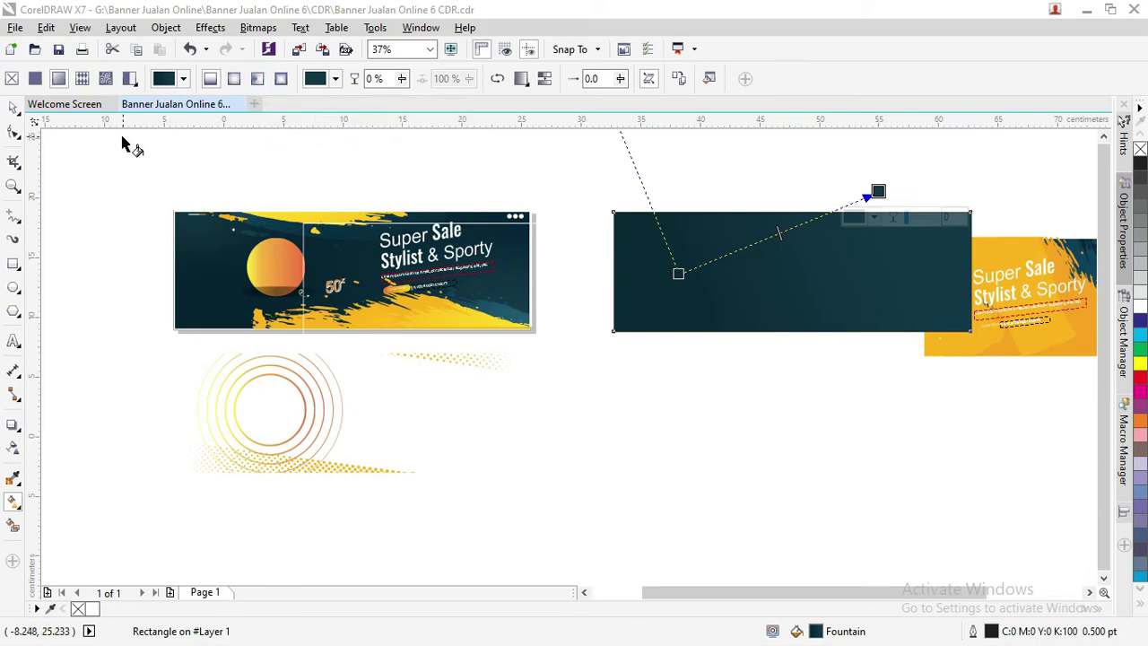
Step: Deselect the rectangle and undo both the gradient and the rectangle itself
click(14, 108)
click(265, 153)
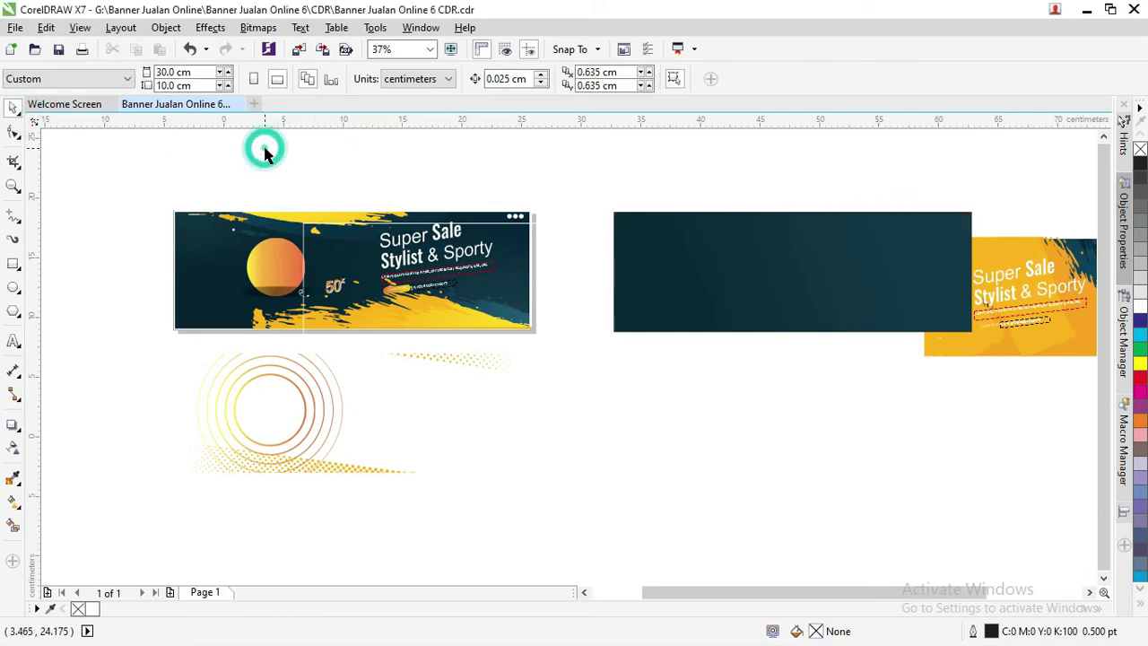
key(ctrl+z)
key(ctrl+z)
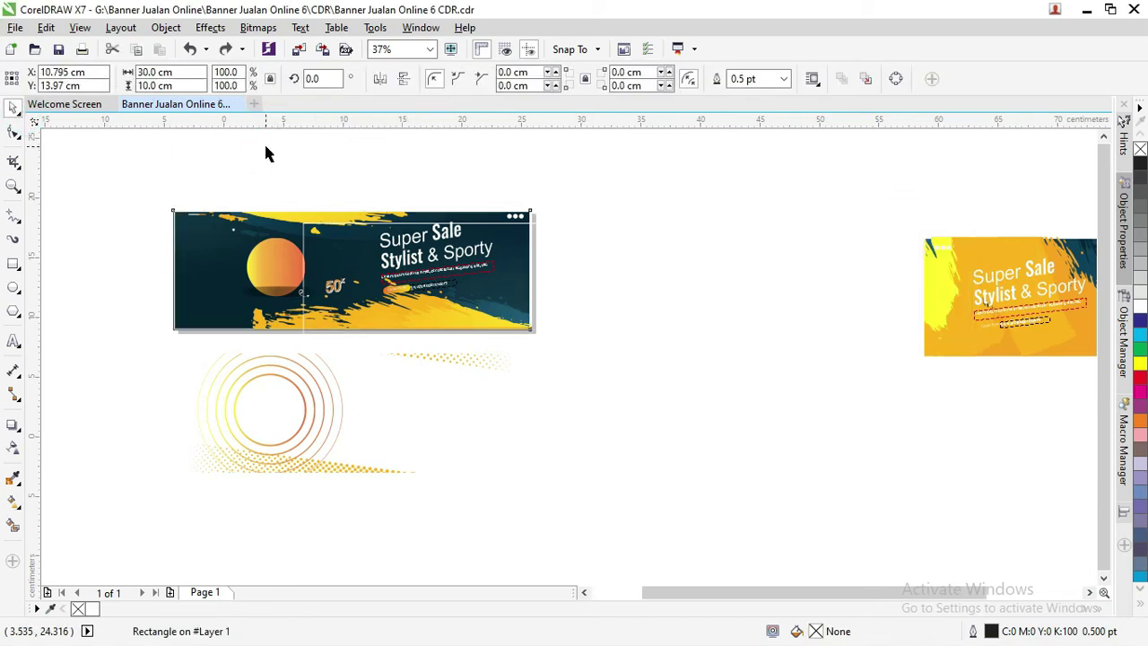
key(ctrl+z)
key(ctrl+z)
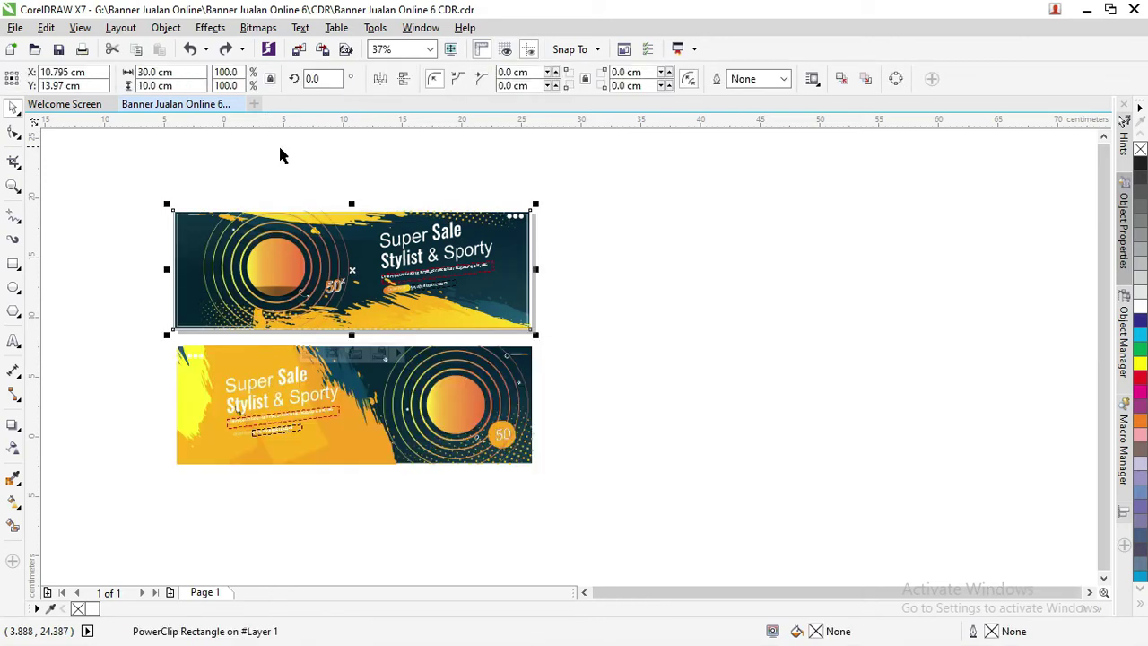
Step: Try selecting the top banner and its text area, then clear the selection
click(422, 182)
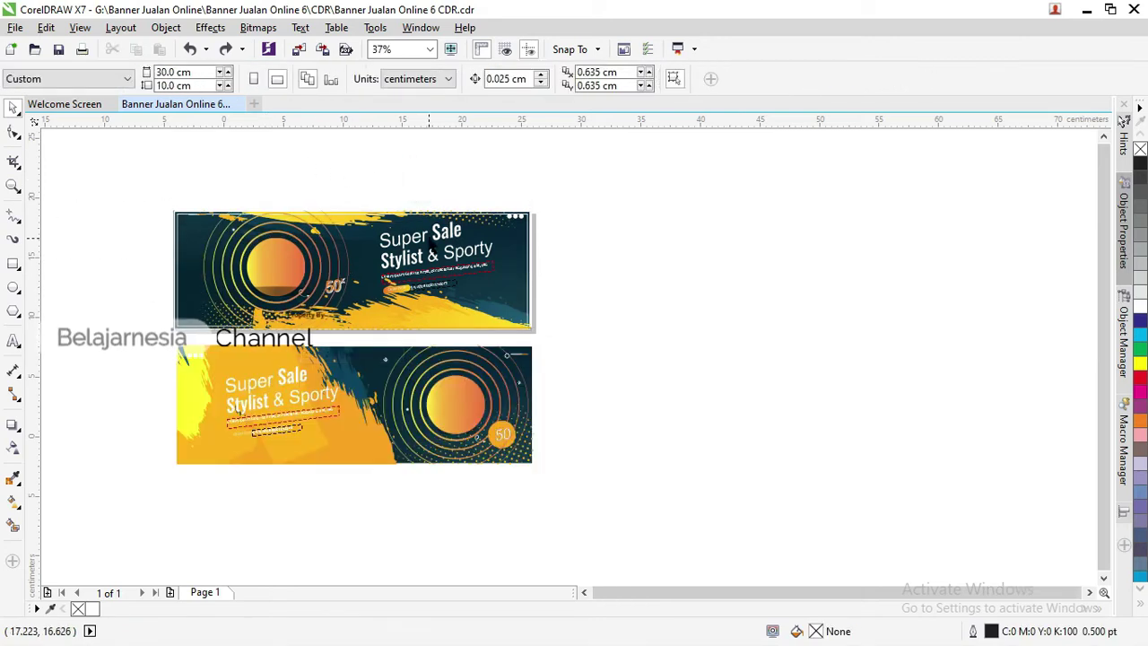
click(421, 236)
click(403, 174)
drag(351, 171, 516, 316)
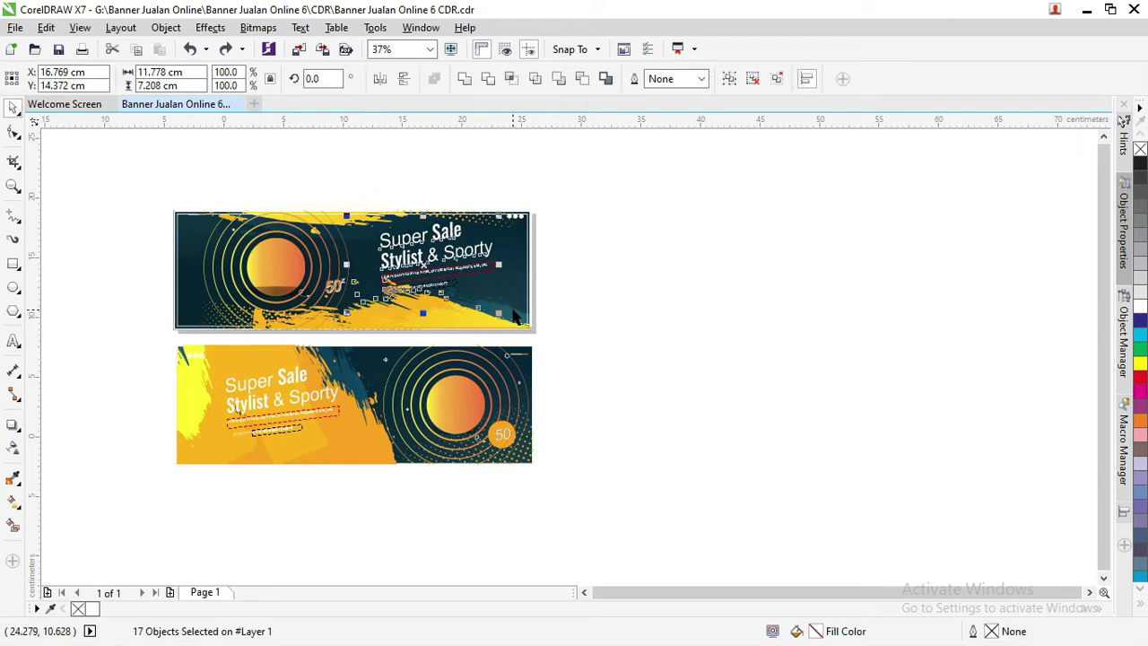
click(444, 185)
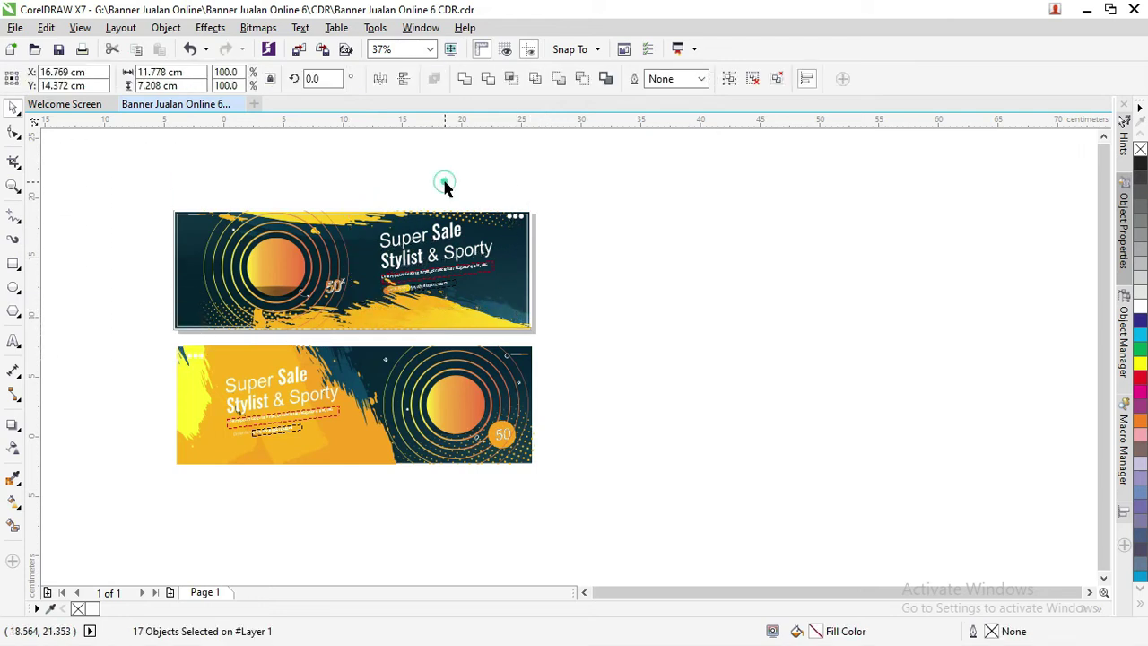
scroll(447, 249, up, 2)
Step: Apply Ungroup All Objects to the top banner's headline group
click(417, 219)
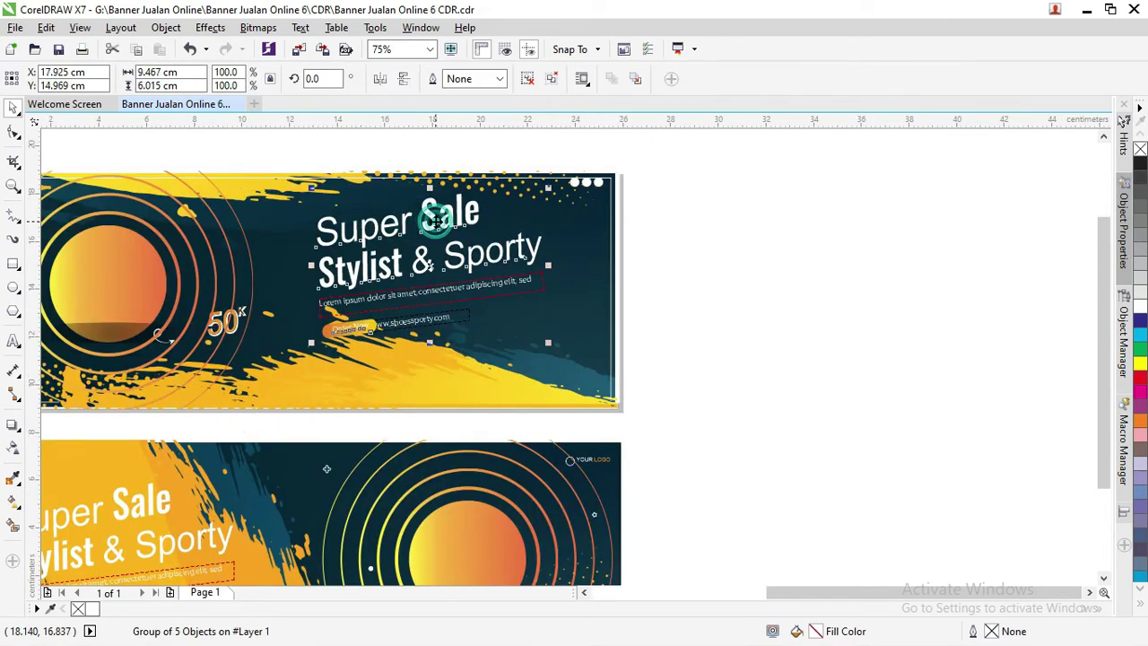
right_click(435, 221)
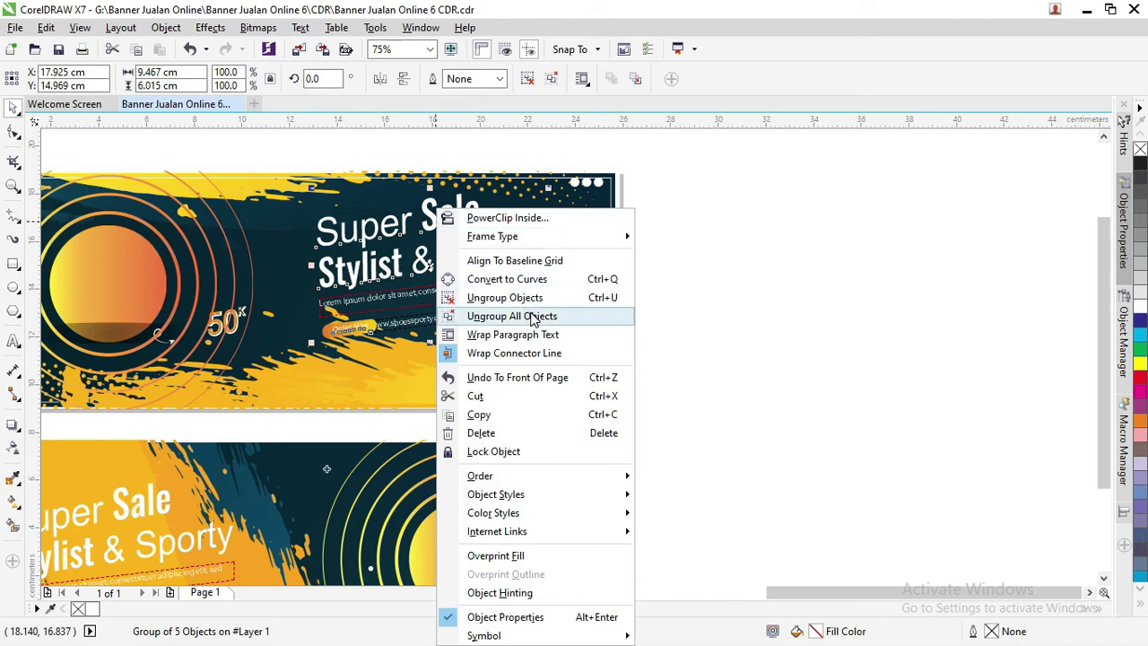
click(512, 315)
click(761, 243)
Step: Select the Super Sale, Stylist & Sporty and website address texts individually
double_click(463, 231)
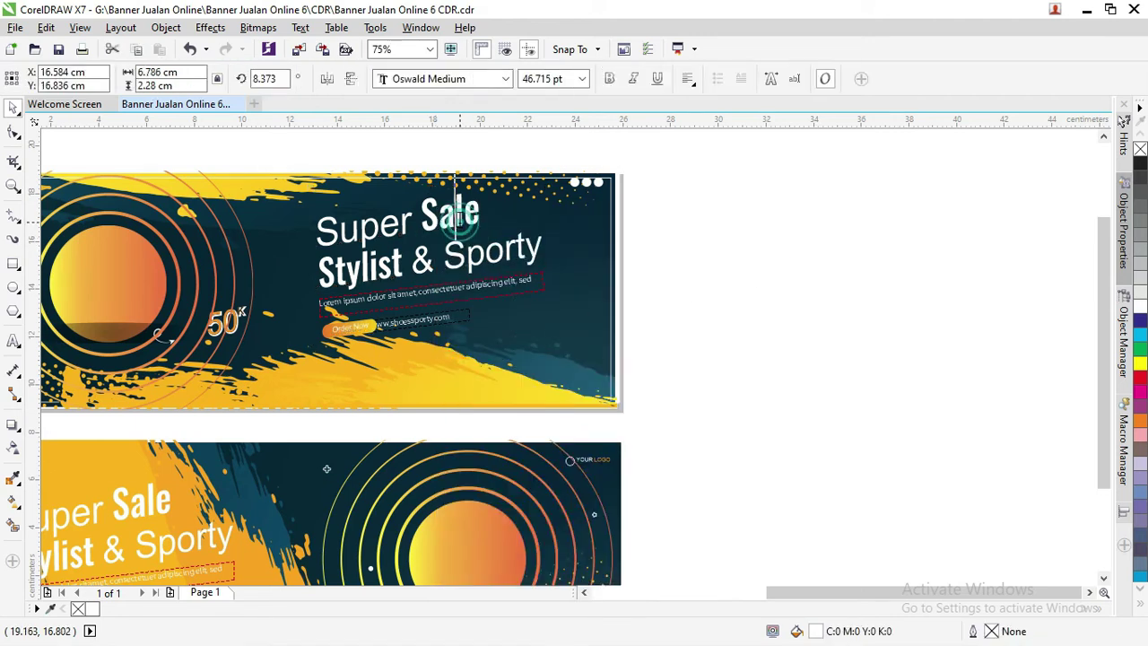
drag(481, 220, 375, 242)
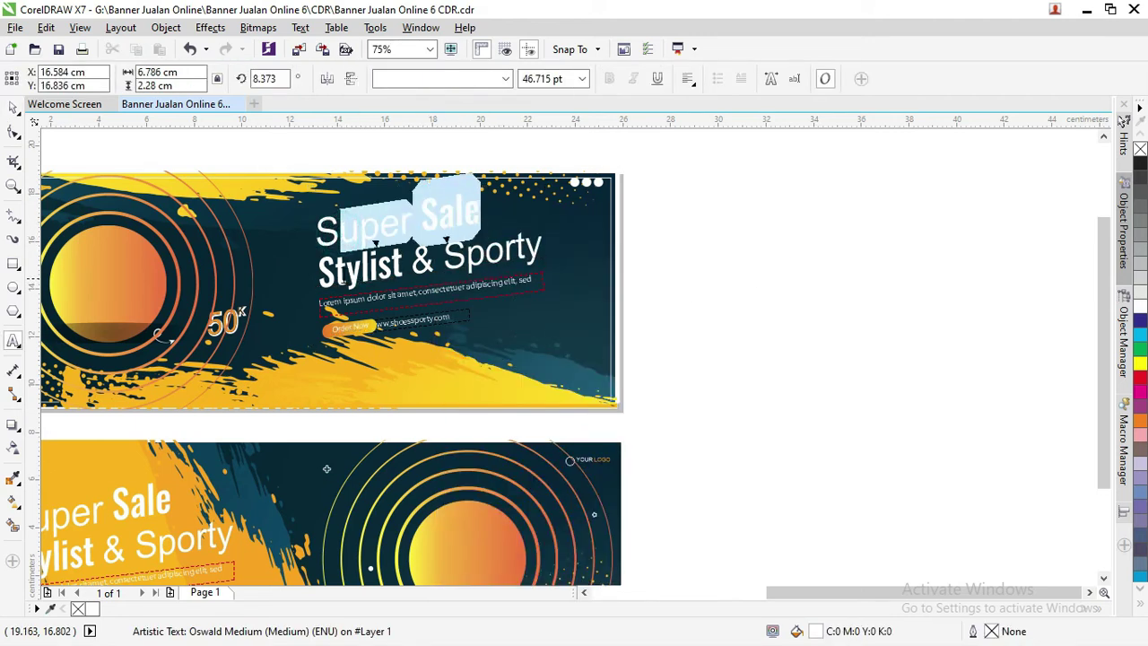
drag(544, 241, 346, 271)
click(422, 292)
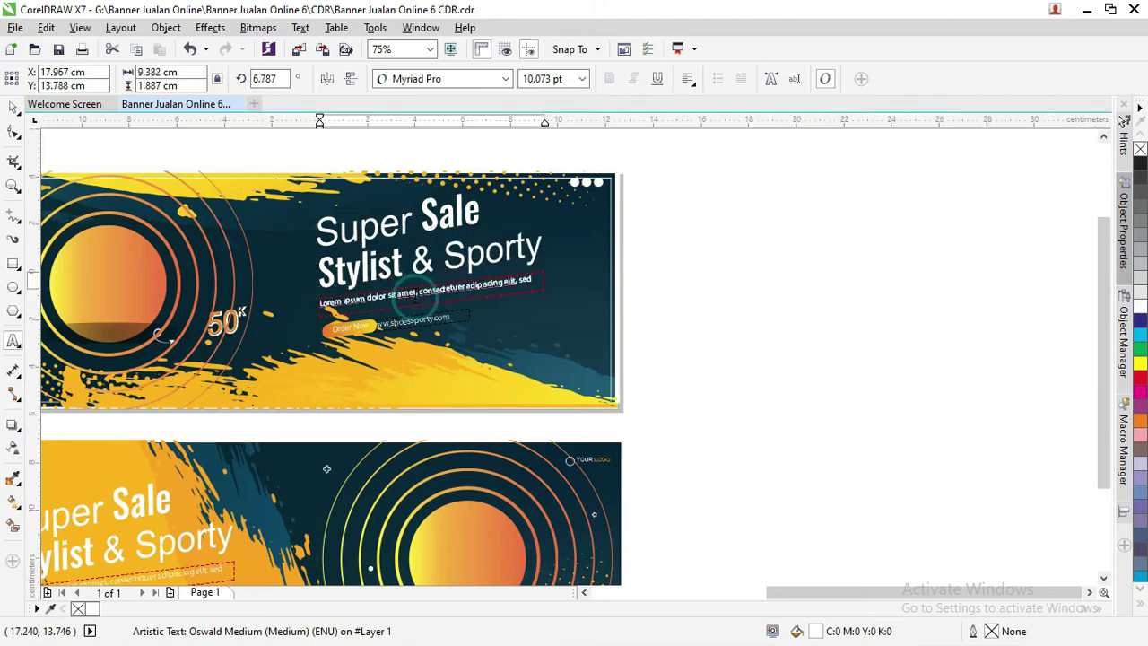
click(408, 320)
click(13, 107)
scroll(408, 367, down, 1)
scroll(408, 366, down, 1)
scroll(408, 366, up, 1)
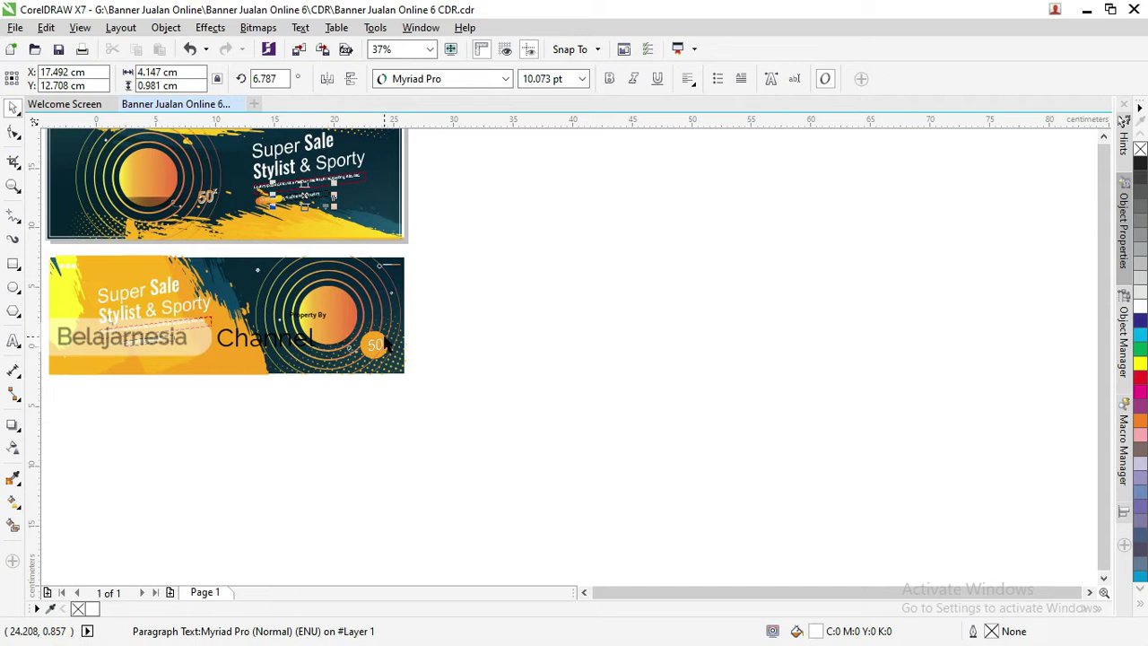
Step: Marquee-select the orange banner and drag it far to the right of the dark banner
click(461, 271)
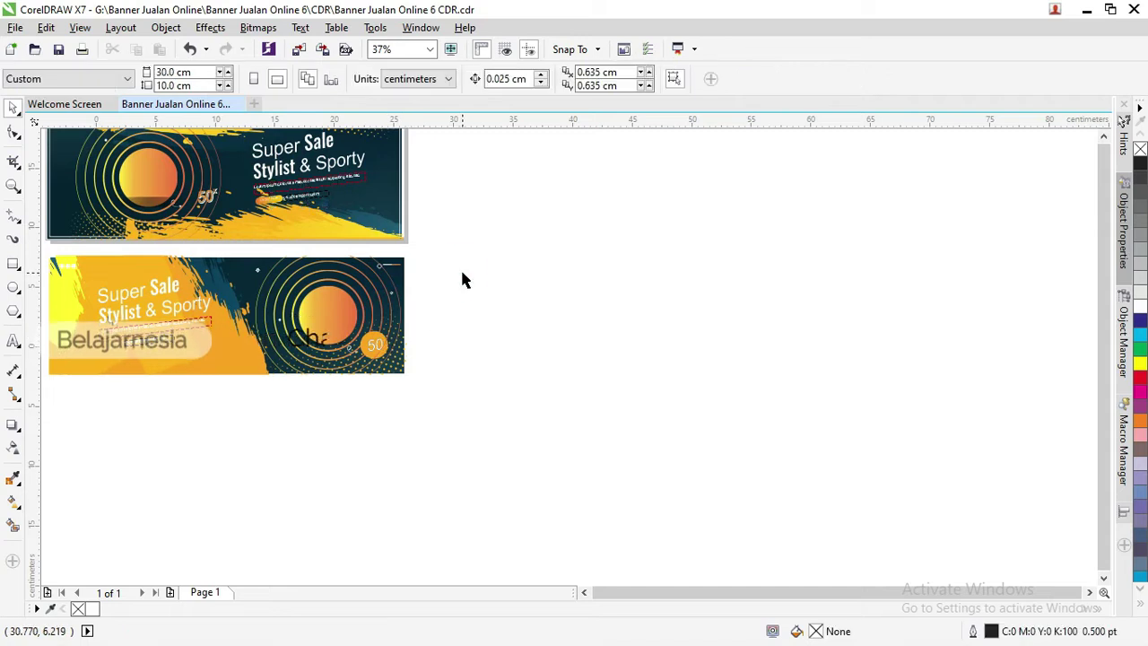
click(464, 276)
scroll(462, 310, down, 1)
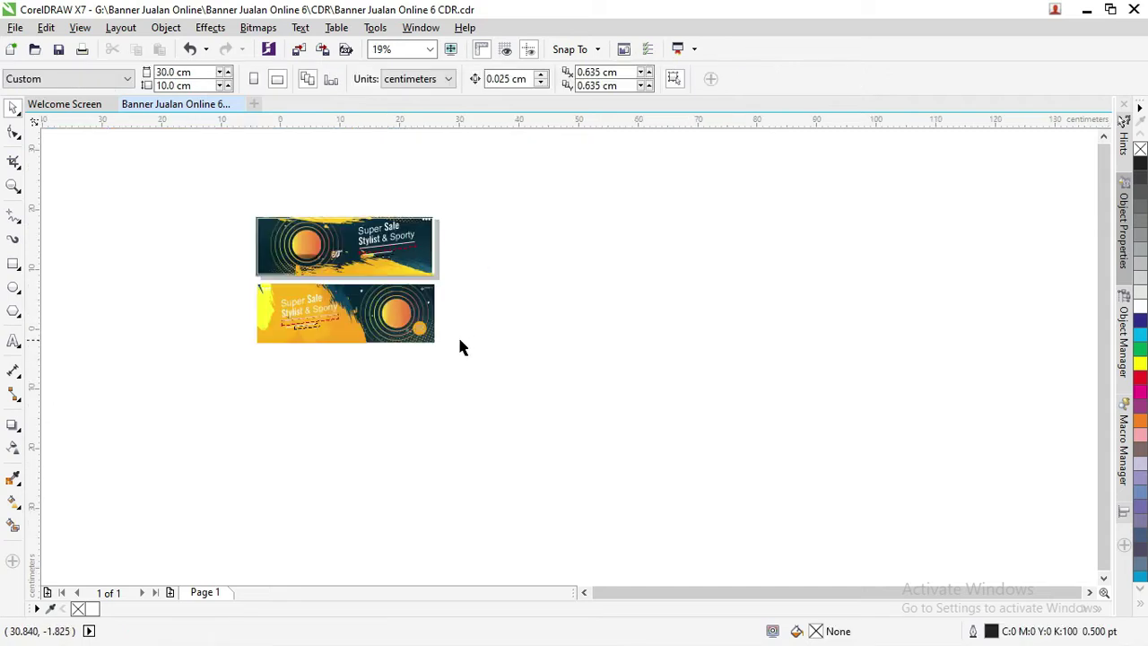
click(378, 251)
drag(476, 364, 247, 281)
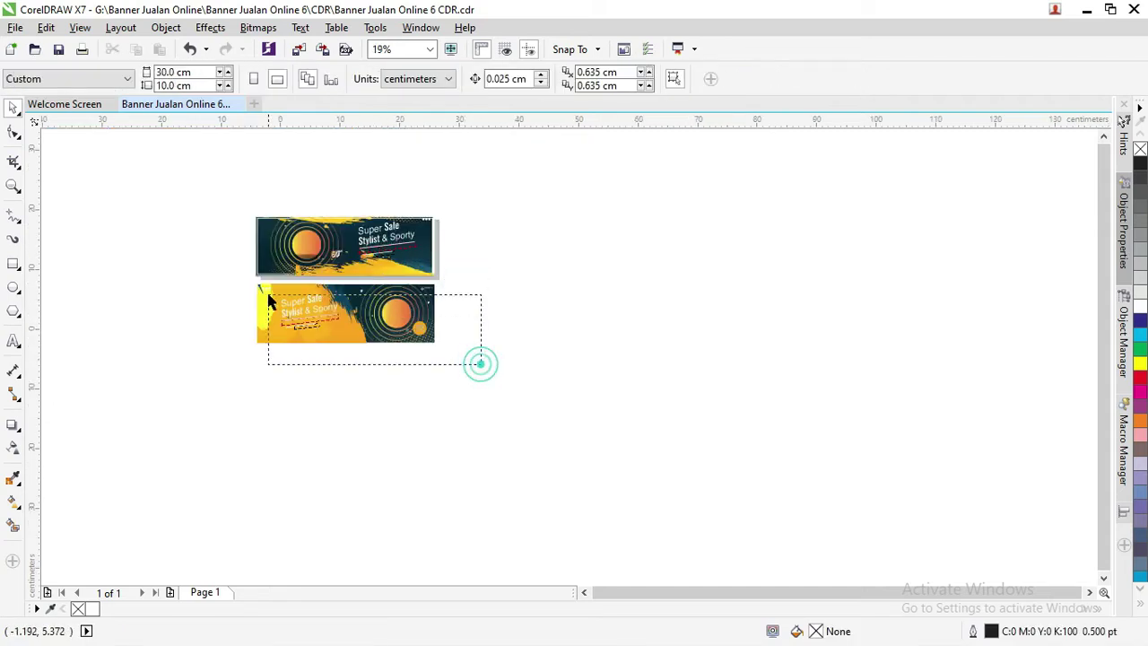
drag(337, 308, 791, 307)
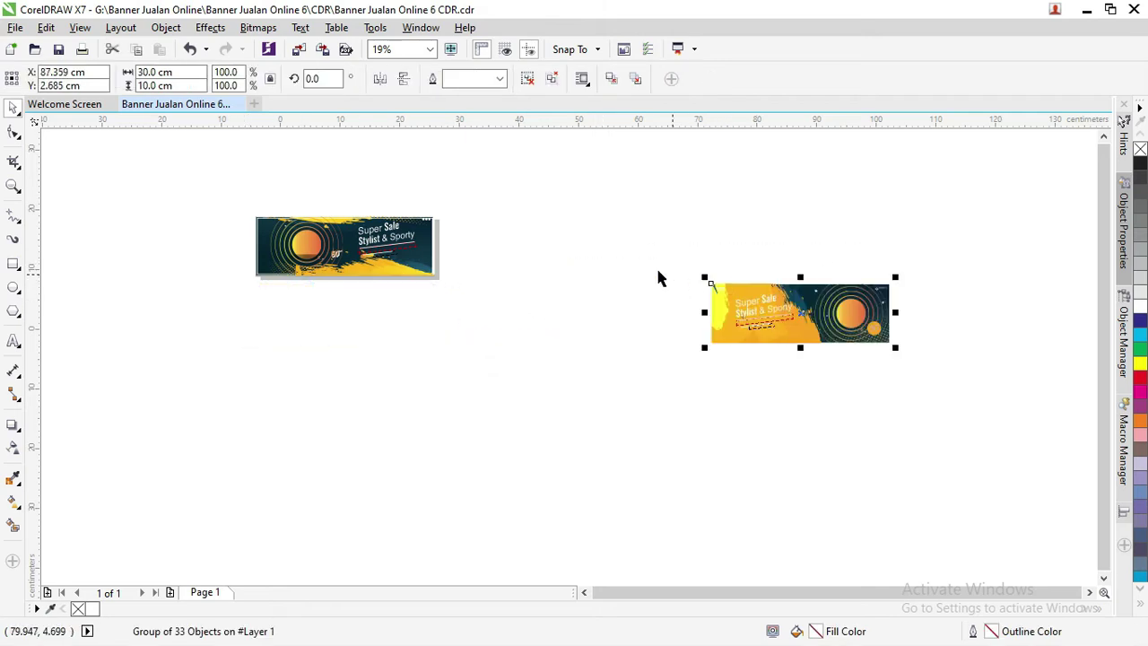
click(623, 256)
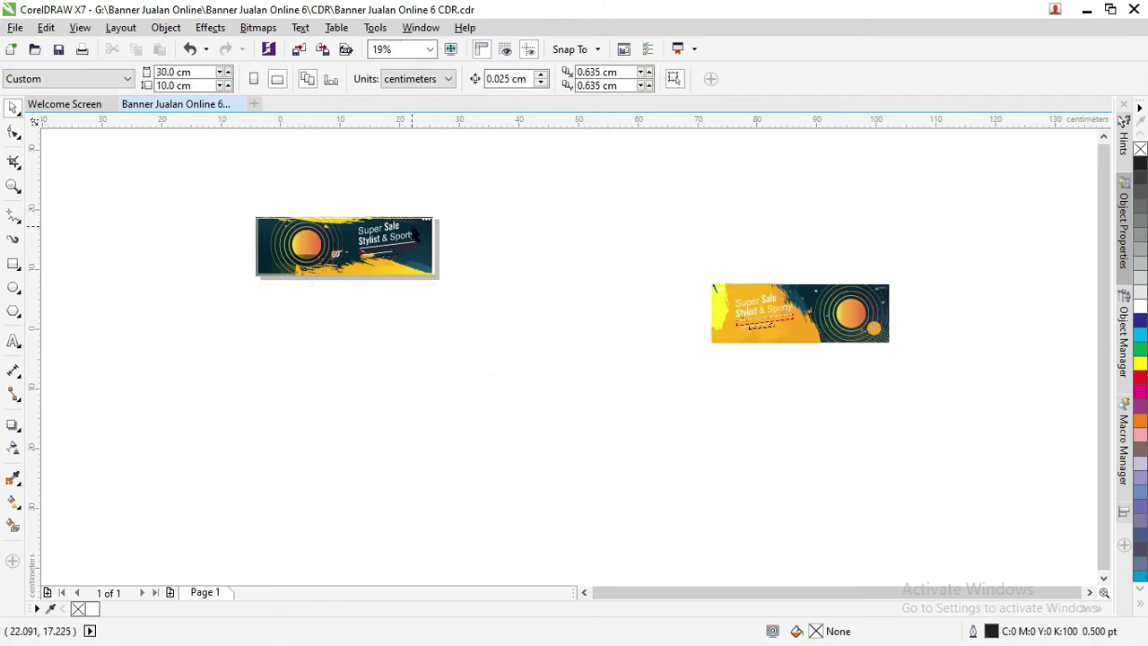
key(alt+Tab)
key(alt+Tab)
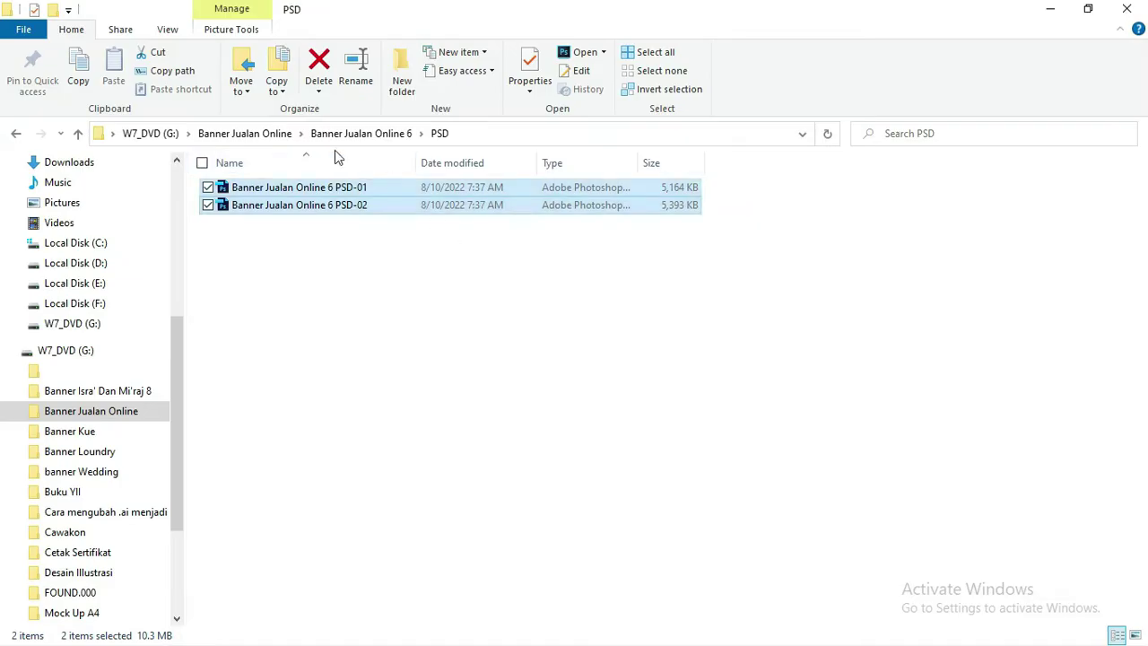
Step: Browse to Banner Jualan Online > Model > New folder and select a sneaker photo
click(273, 133)
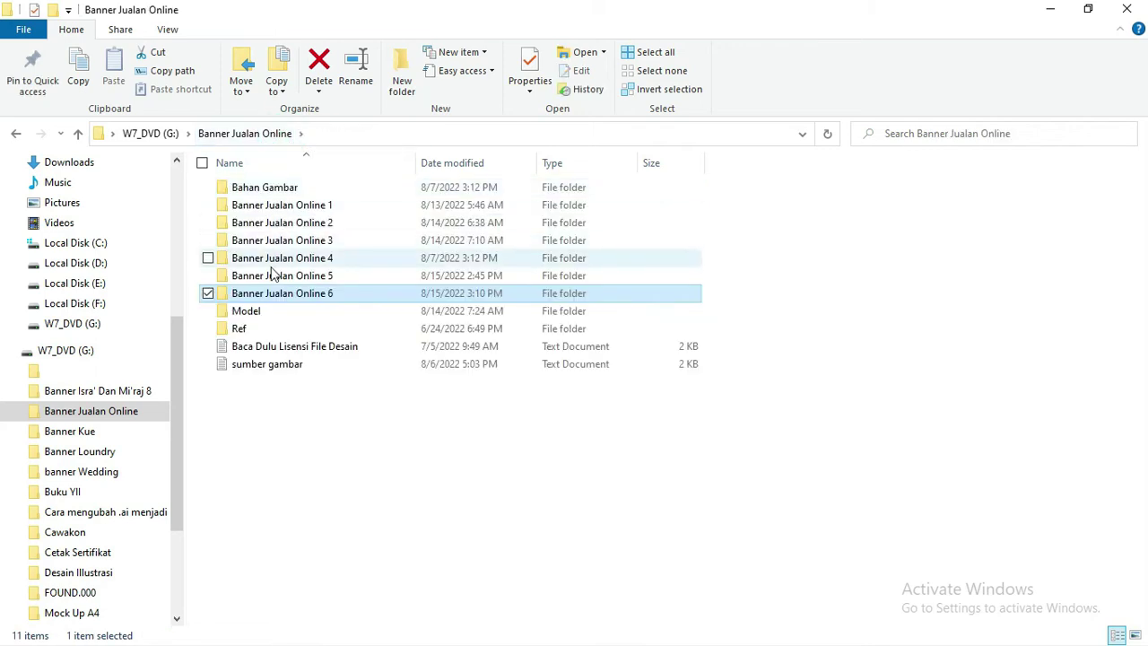
double_click(297, 312)
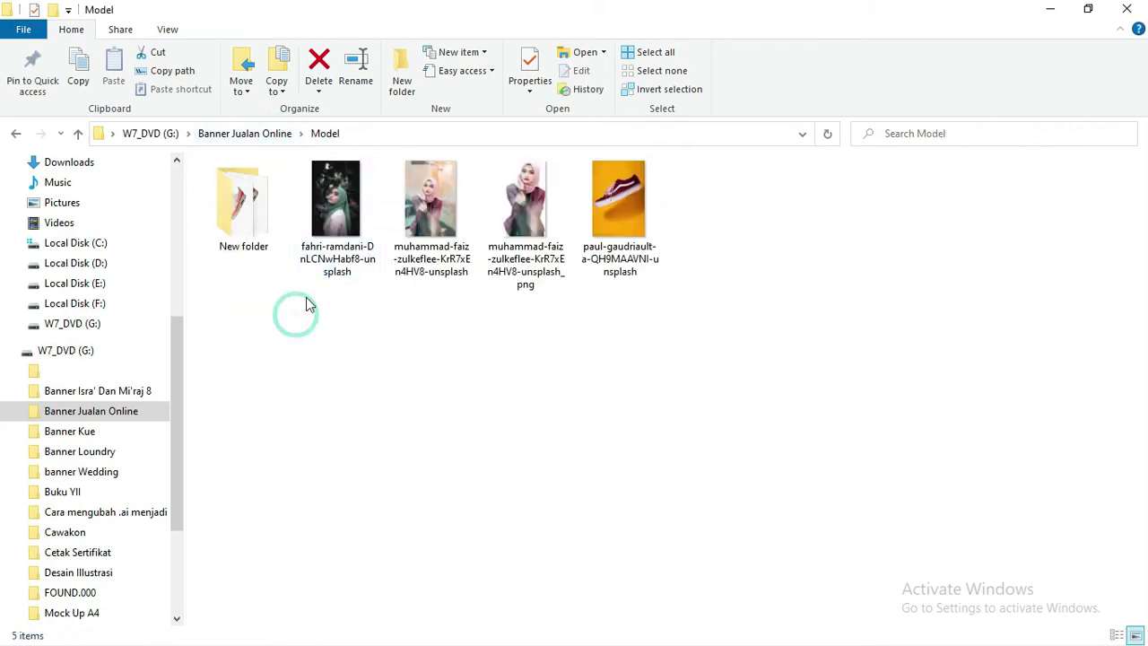
double_click(244, 201)
click(348, 213)
key(alt+Tab)
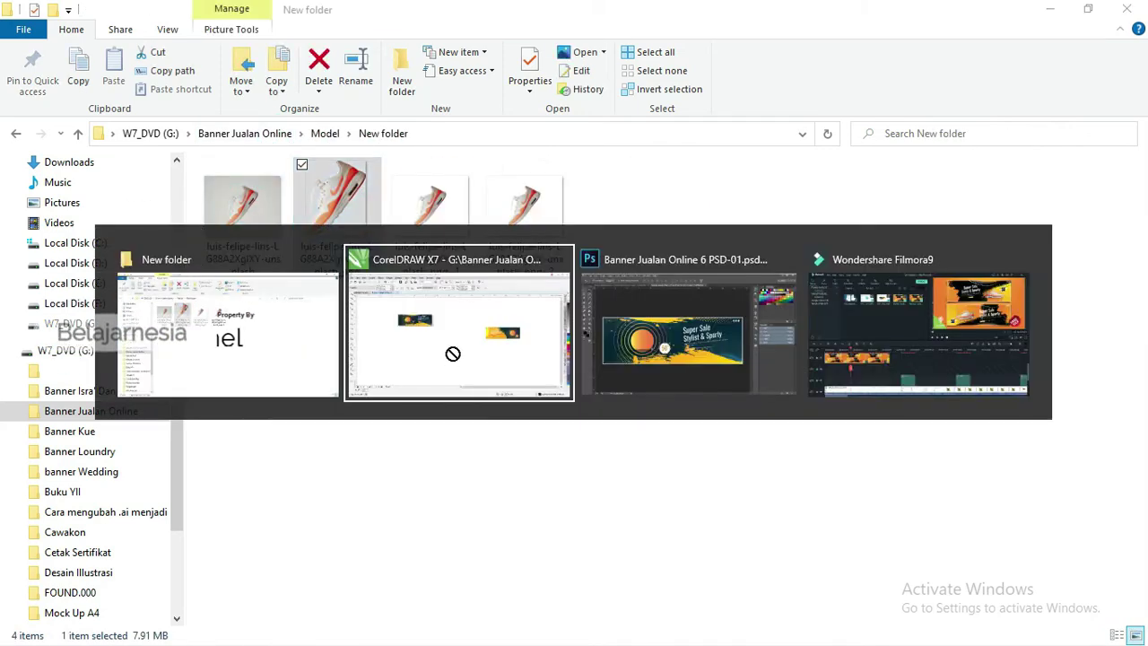
Step: Drop the sneaker PNG into the banner and shrink it to 10% and slightly smaller
drag(453, 358, 316, 260)
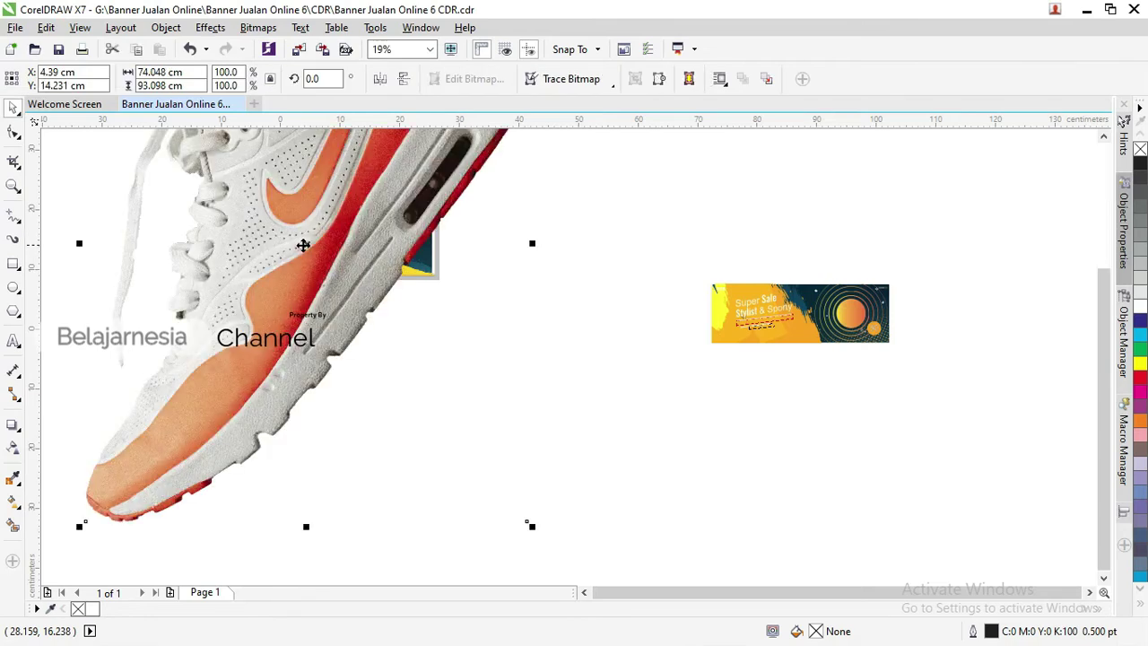
click(225, 71)
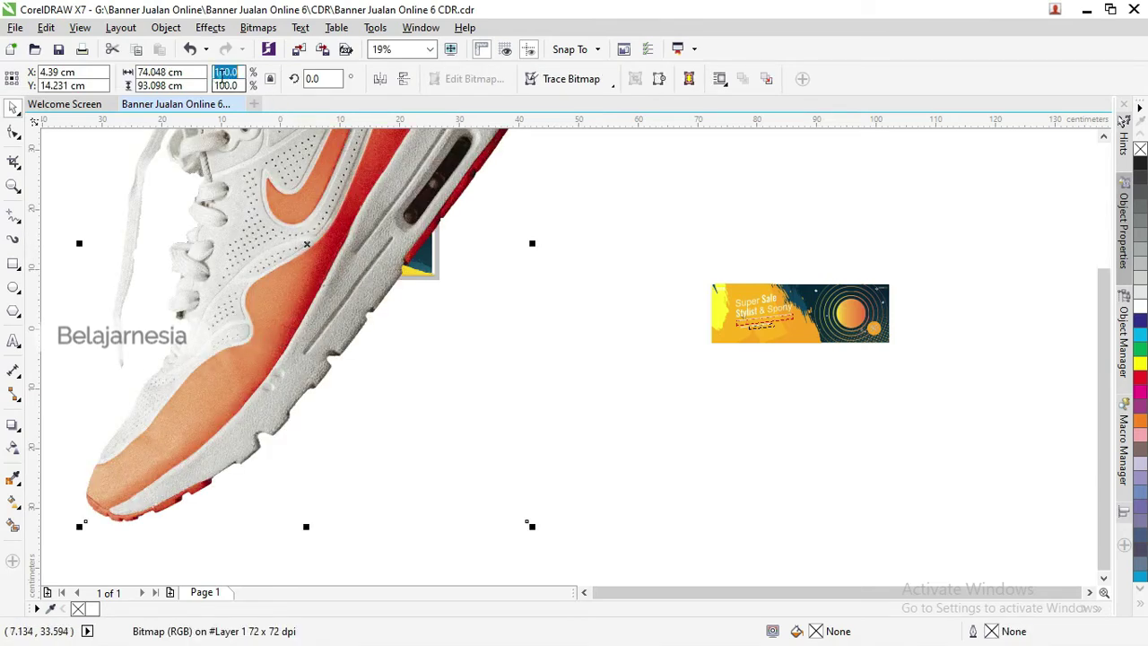
text(10)
key(Return)
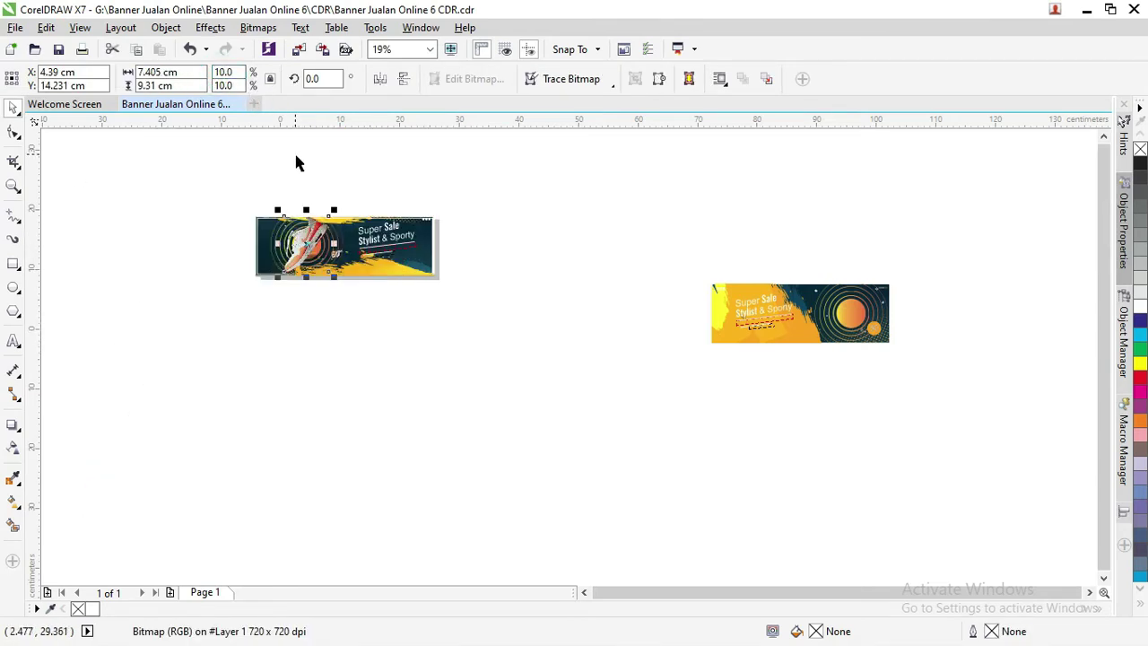
scroll(298, 162, up, 2)
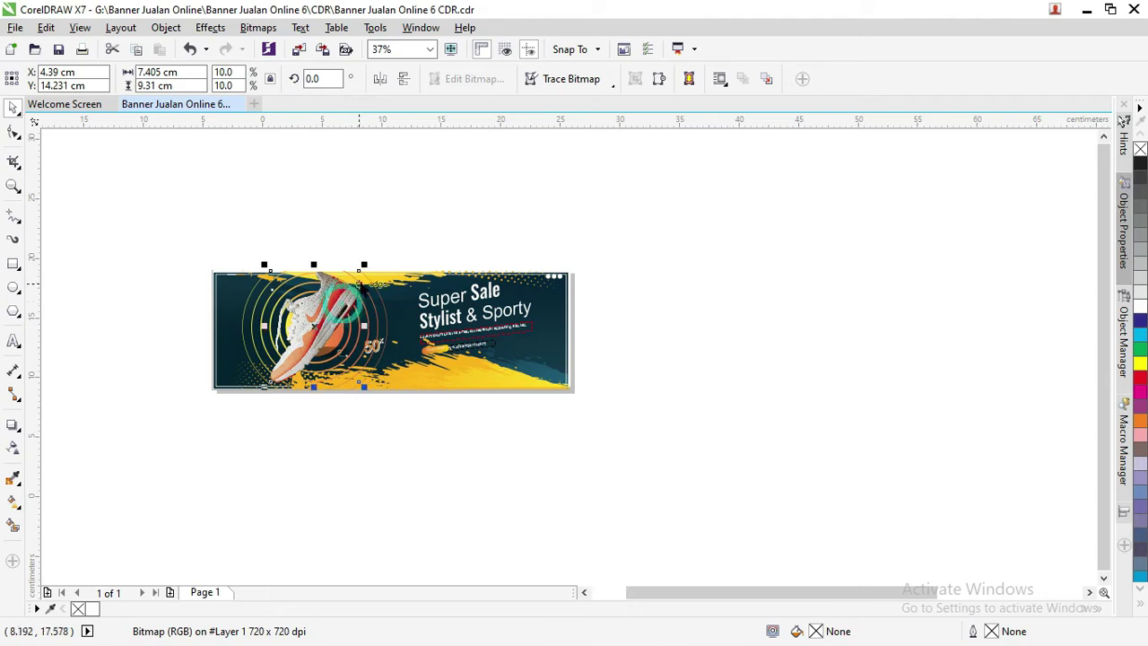
mouse_move(364, 266)
mouse_down()
mouse_move(339, 303)
mouse_move(350, 295)
mouse_move(360, 317)
mouse_up()
Step: Tilt the sneaker and move it onto the gradient circle without PowerClipping it
click(339, 303)
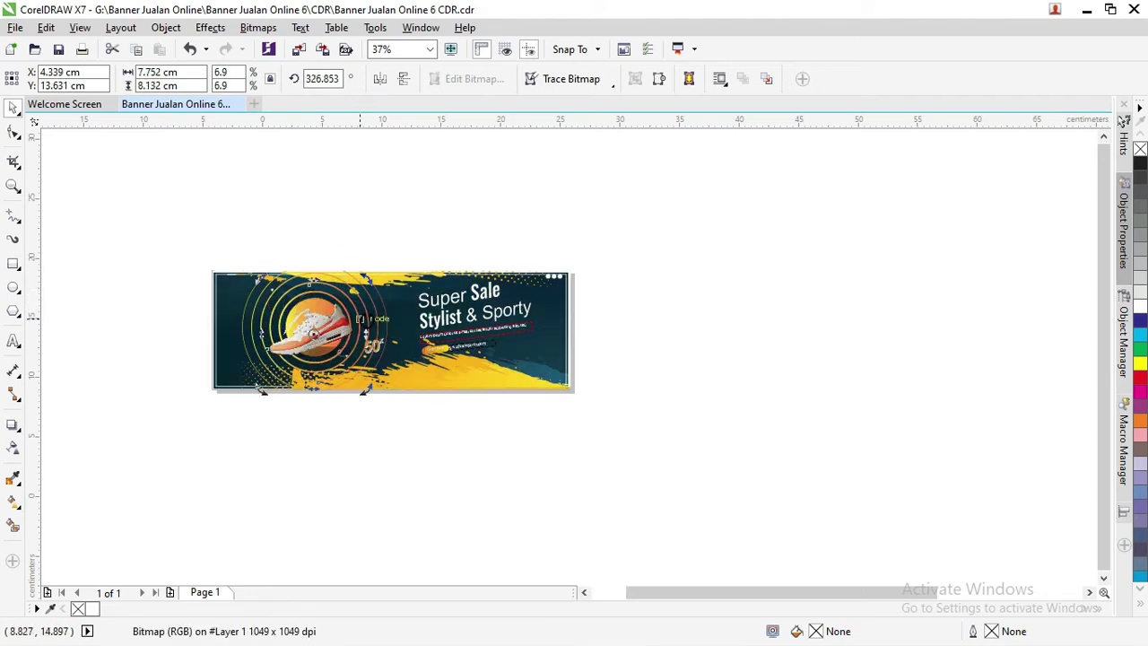
scroll(330, 330, up, 2)
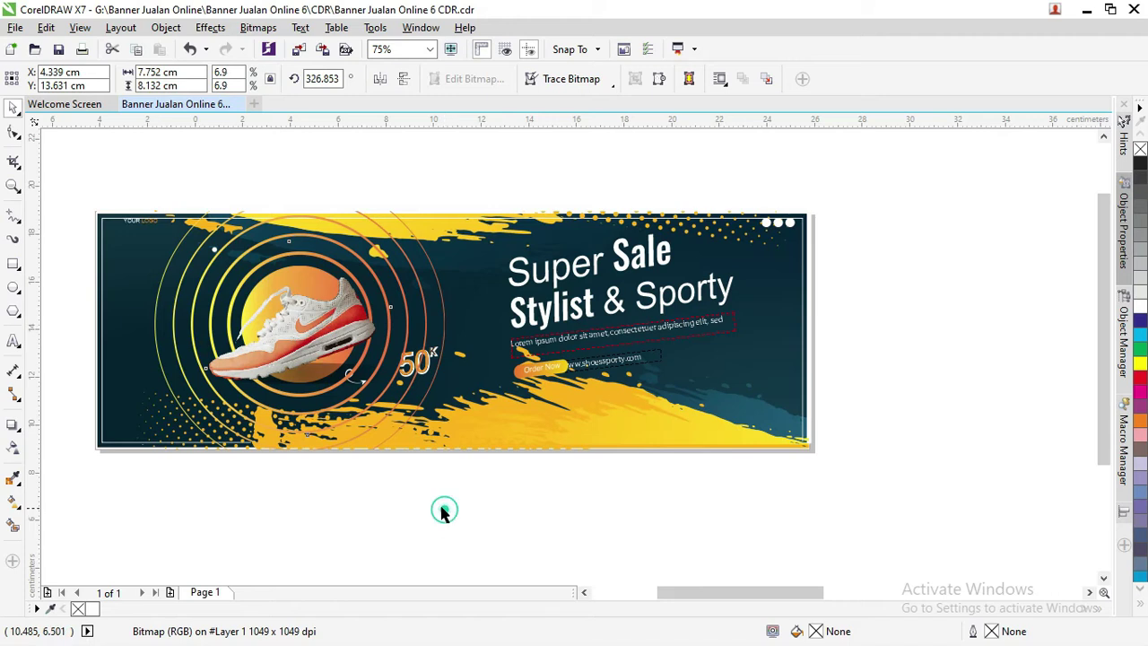
drag(446, 506, 246, 439)
click(298, 475)
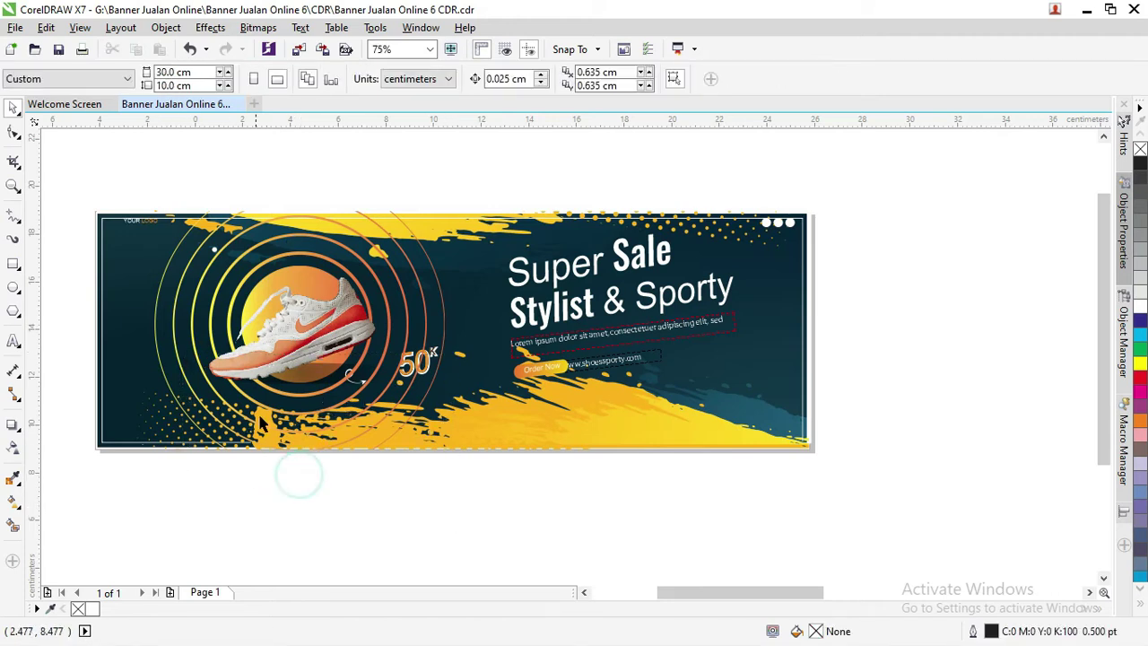
click(290, 361)
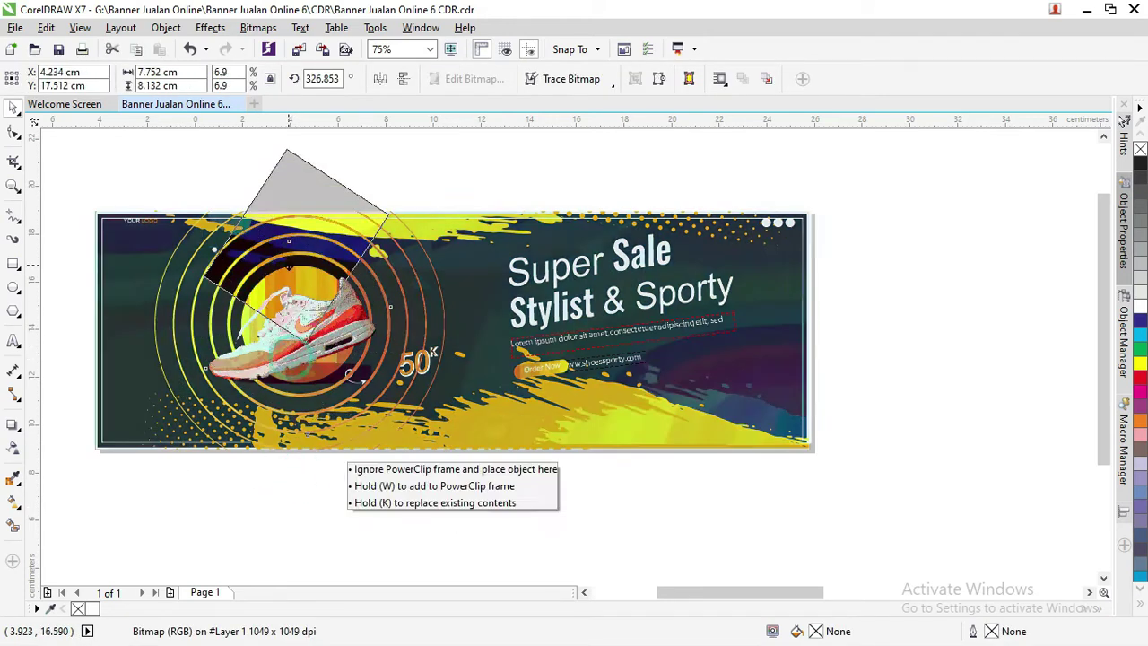
drag(291, 359, 283, 270)
click(305, 384)
Step: Drag the PowerClip frame of rings and halftone dots below the banner, then select the shadow
click(359, 508)
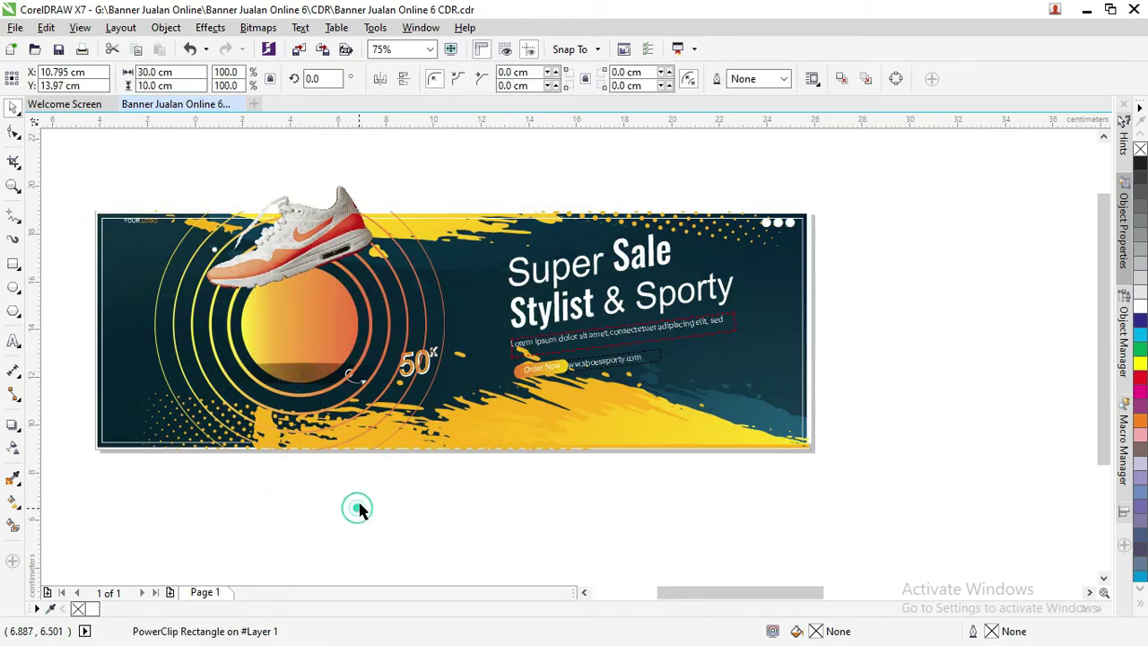
drag(76, 335, 391, 408)
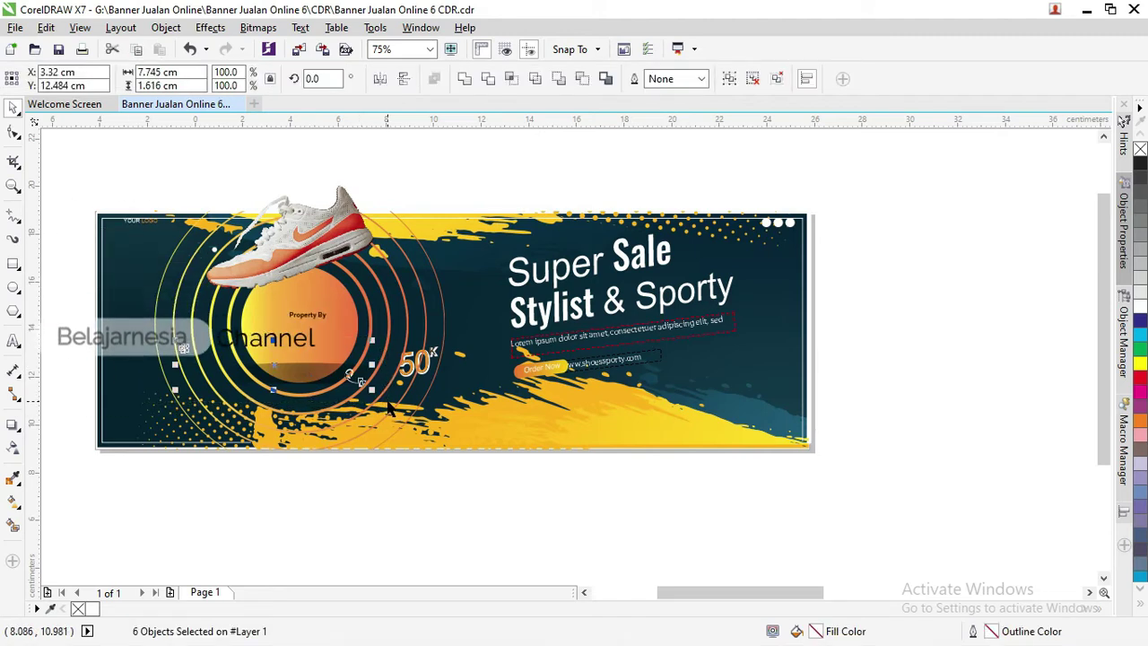
click(380, 476)
click(313, 375)
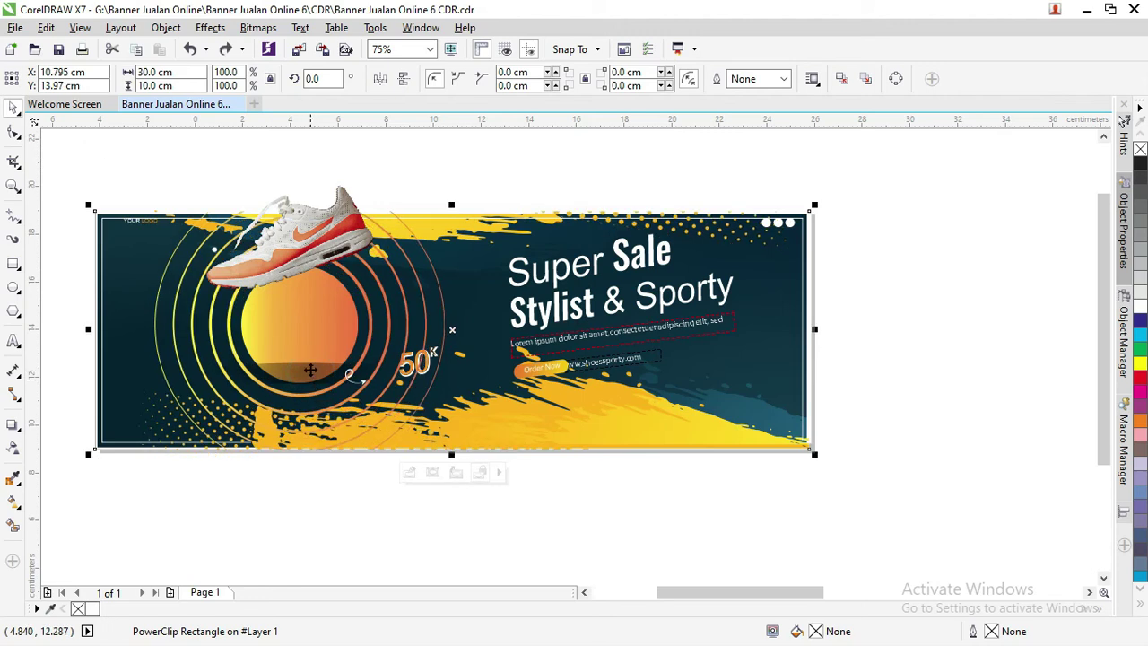
scroll(310, 371, down, 2)
drag(310, 371, 302, 441)
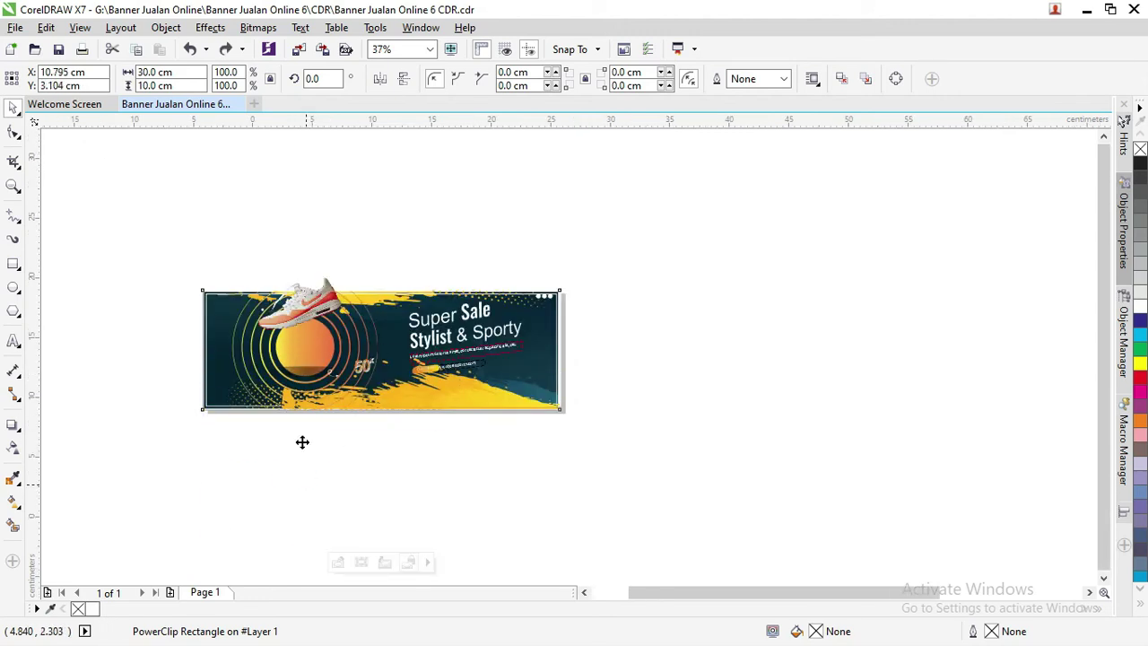
click(306, 370)
scroll(306, 370, up, 2)
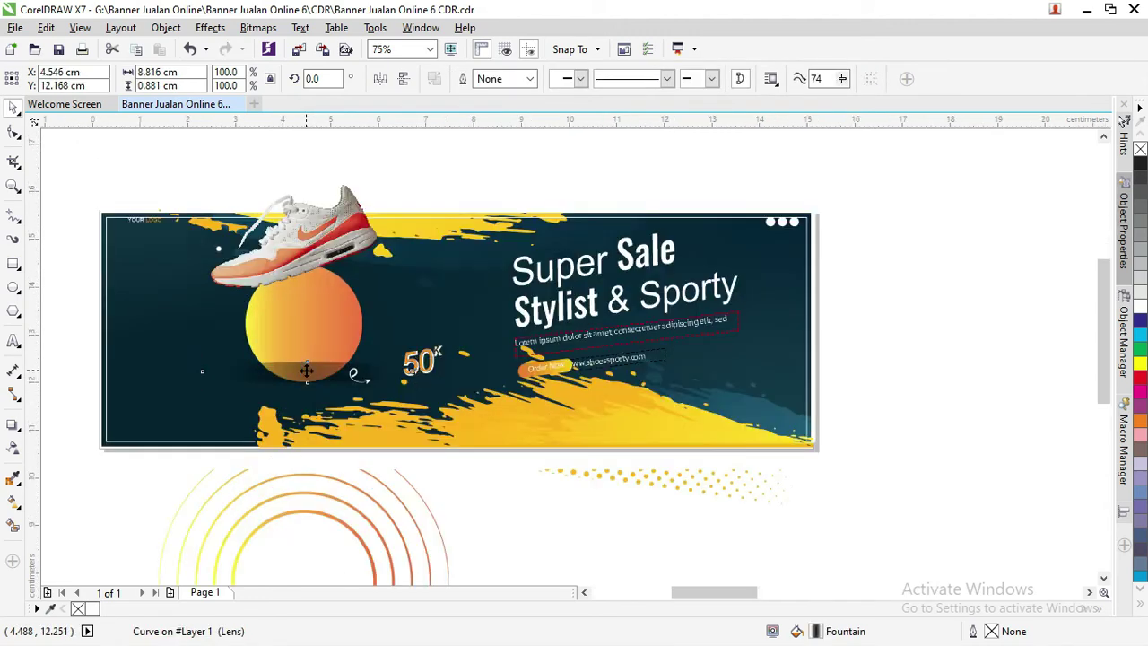
scroll(306, 370, up, 2)
Step: Squash the shadow's elliptical gradient into a thinner ellipse with the Interactive Fill tool
click(13, 500)
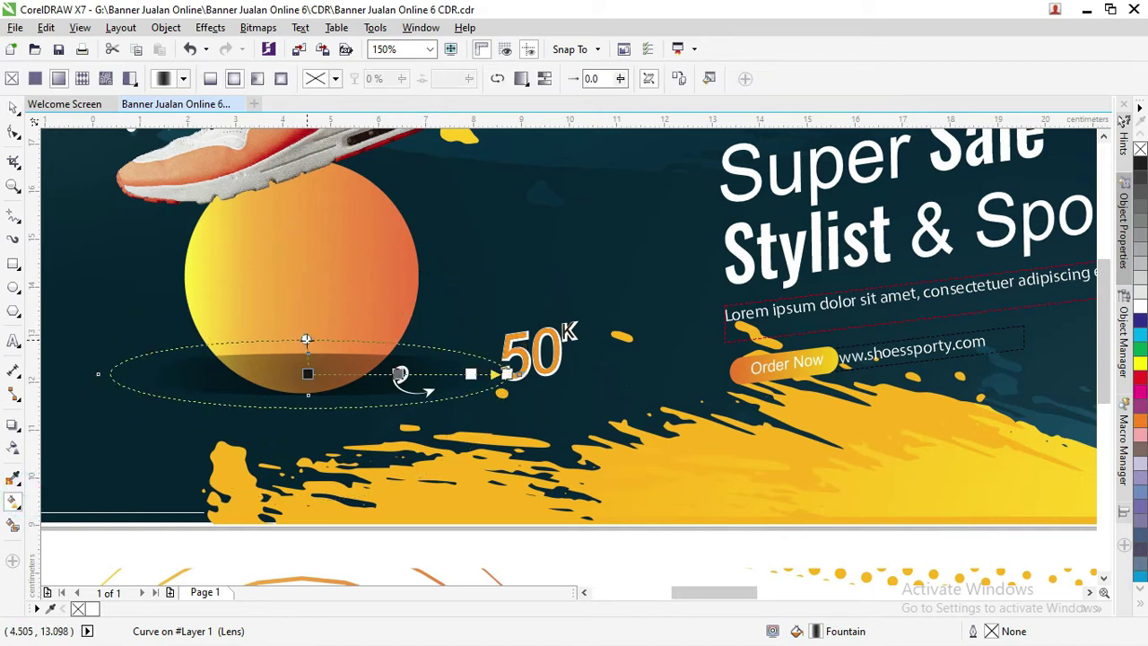
drag(308, 352, 307, 354)
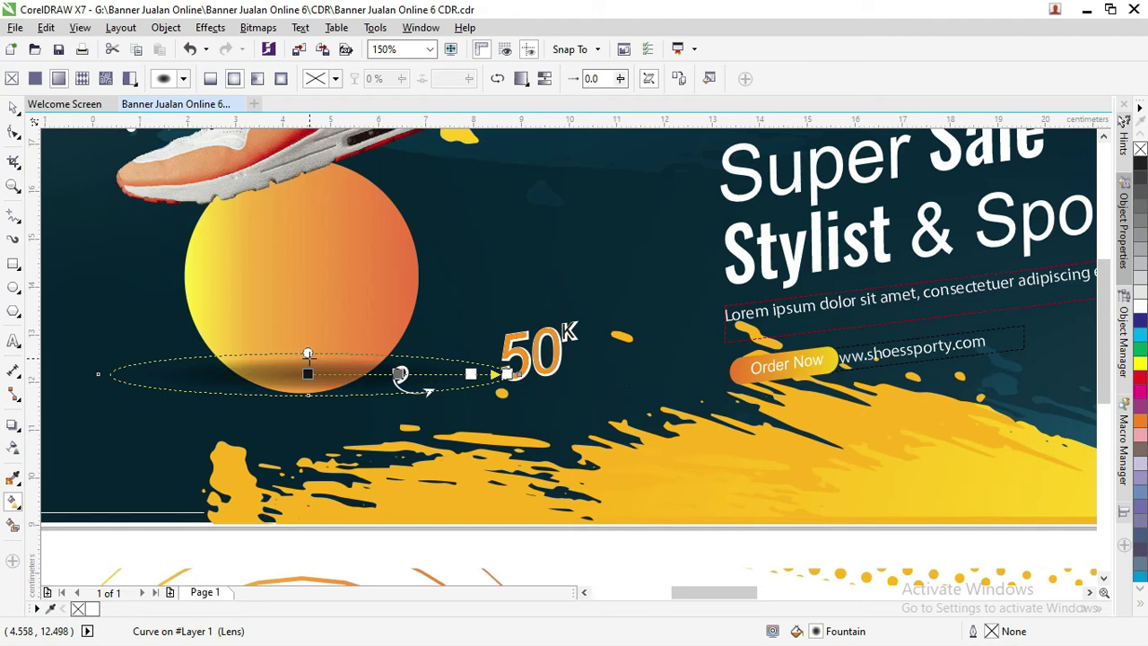
click(13, 107)
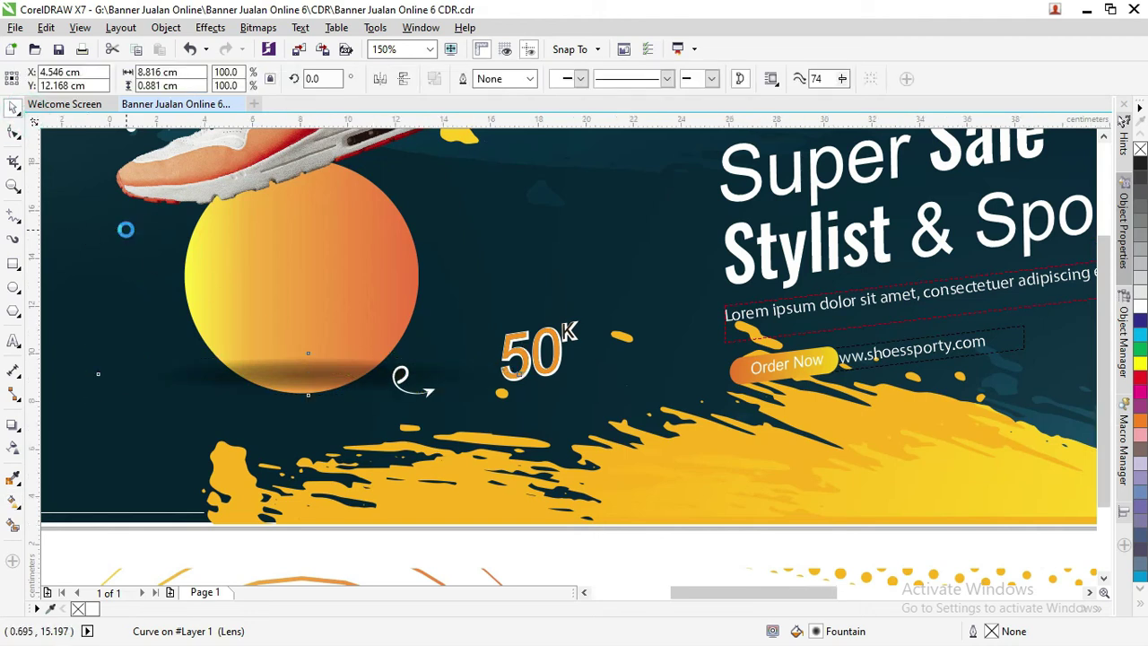
scroll(123, 230, down, 1)
drag(197, 201, 212, 259)
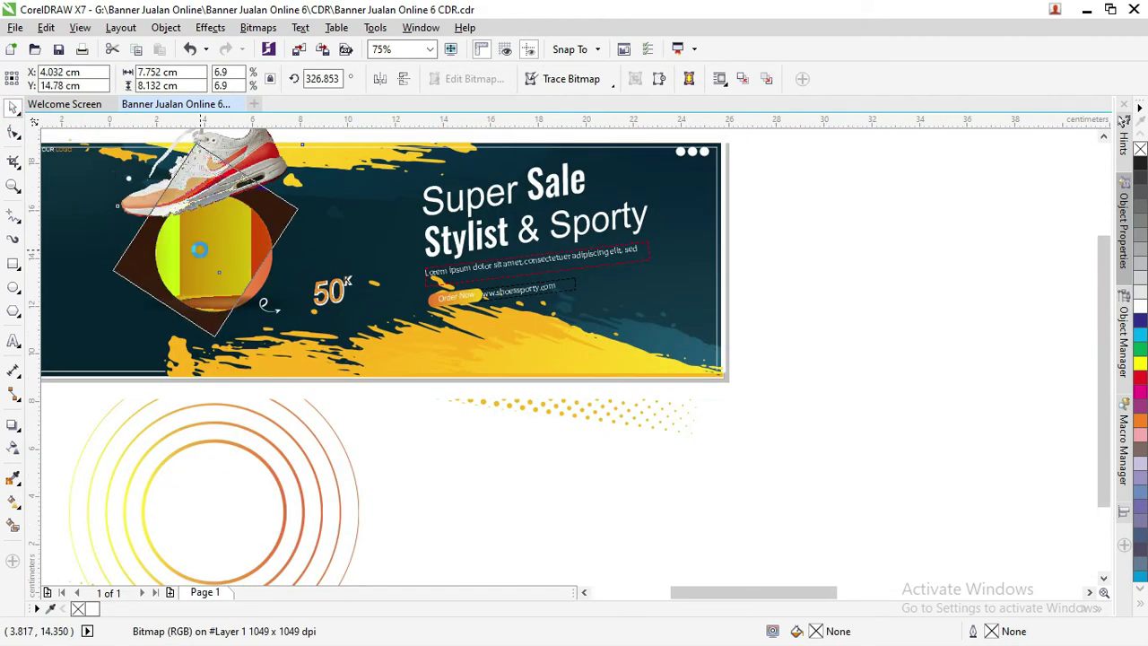
key(Escape)
Step: Return the rings PowerClip into the banner and nudge it into place with arrow keys
click(241, 436)
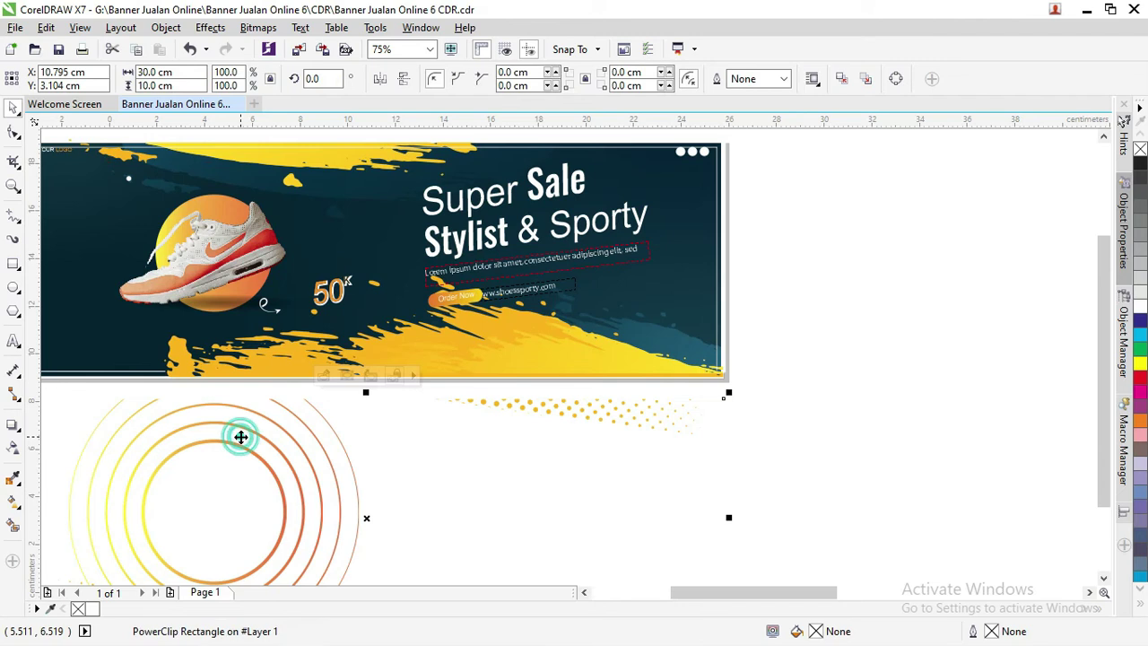
key(p)
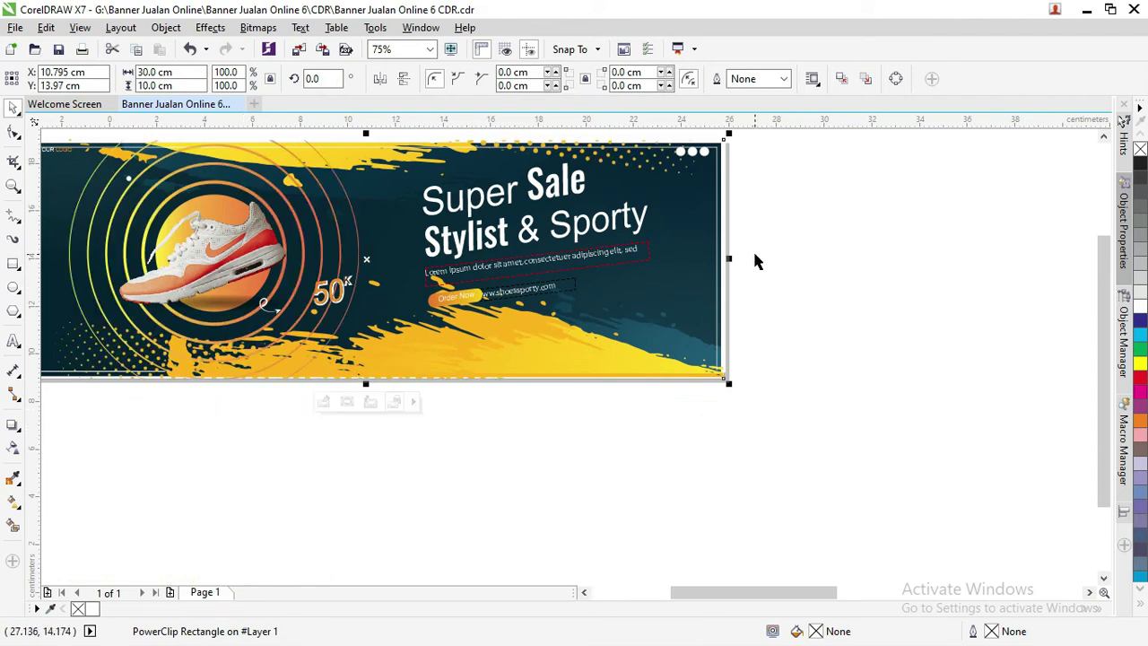
key(Down)
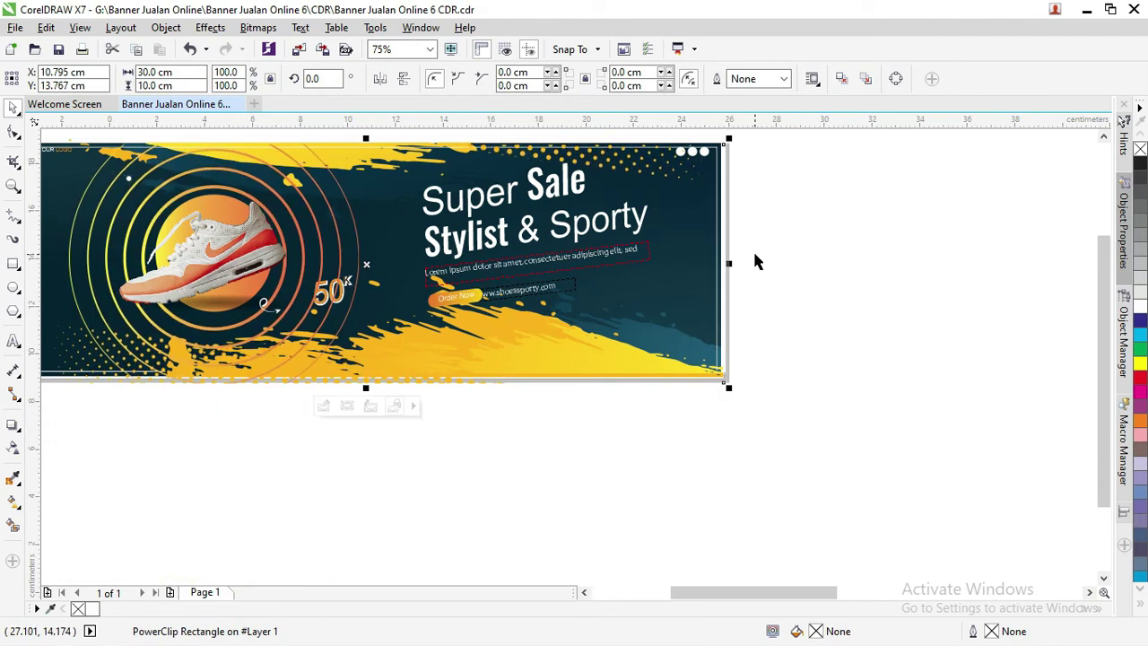
key(Up)
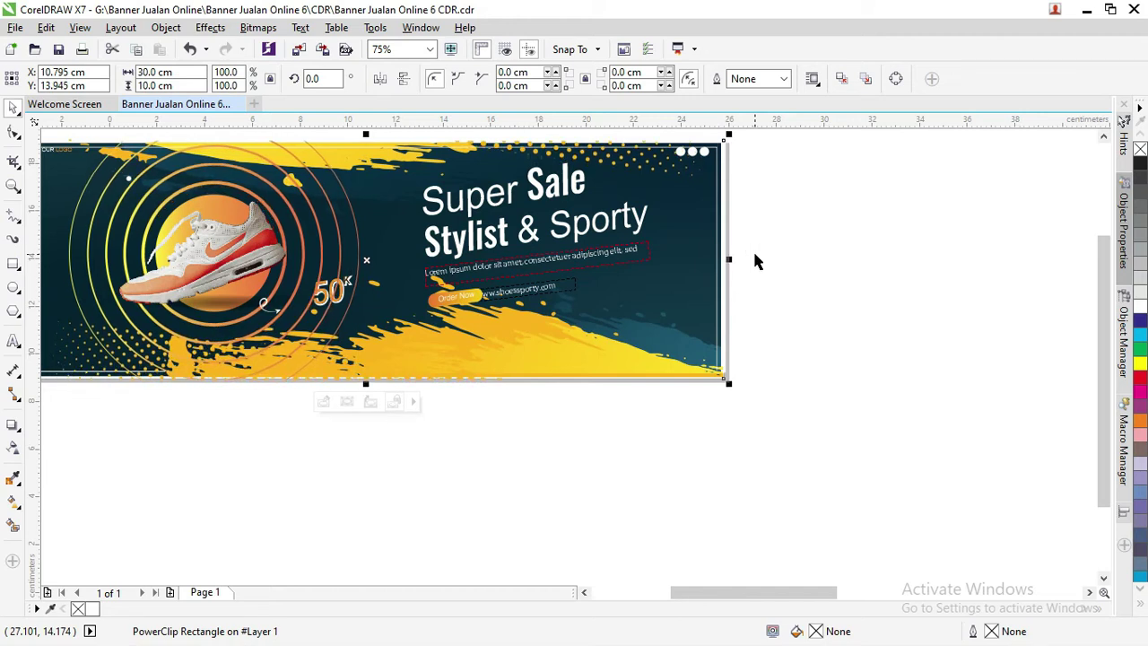
key(ctrl+Down)
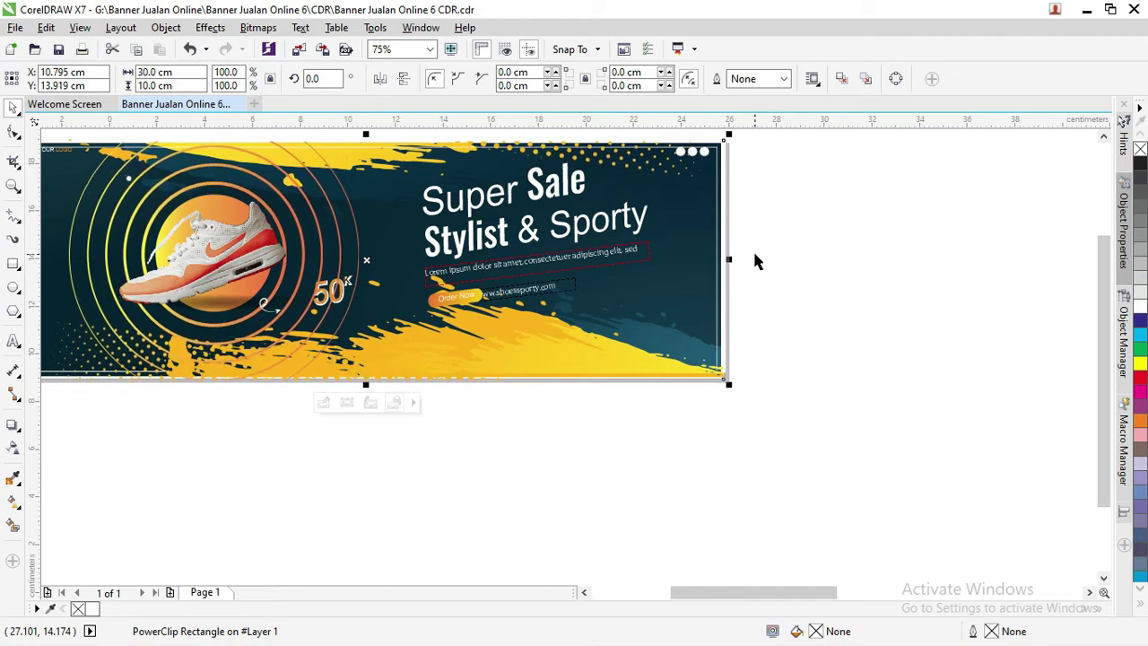
scroll(760, 246, down, 3)
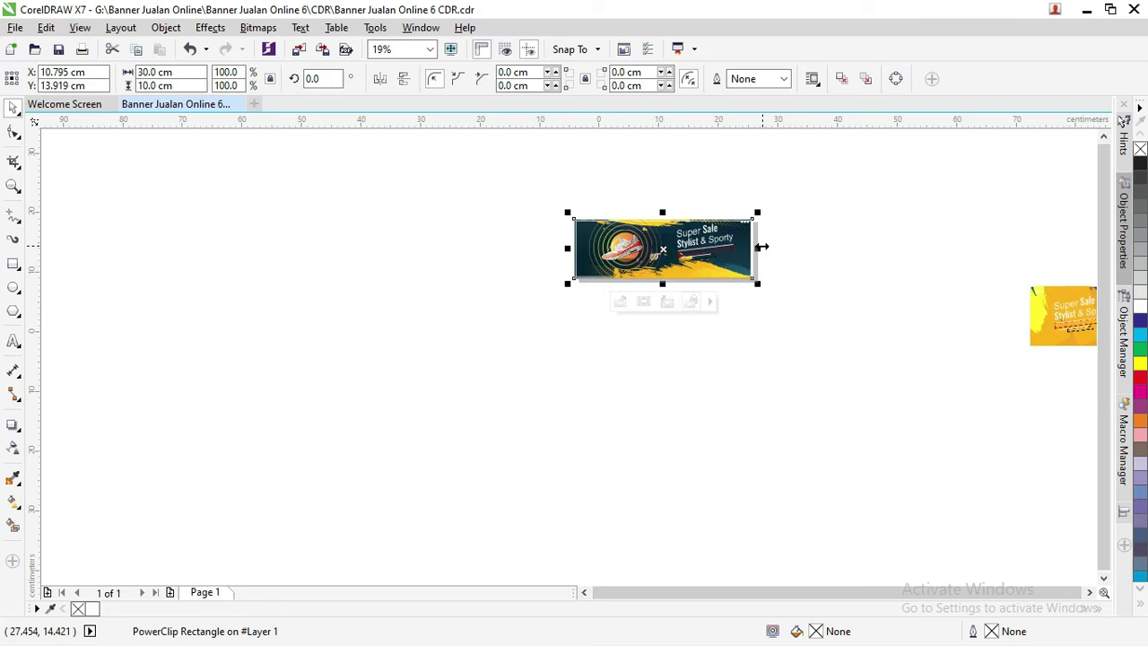
key(alt+Tab)
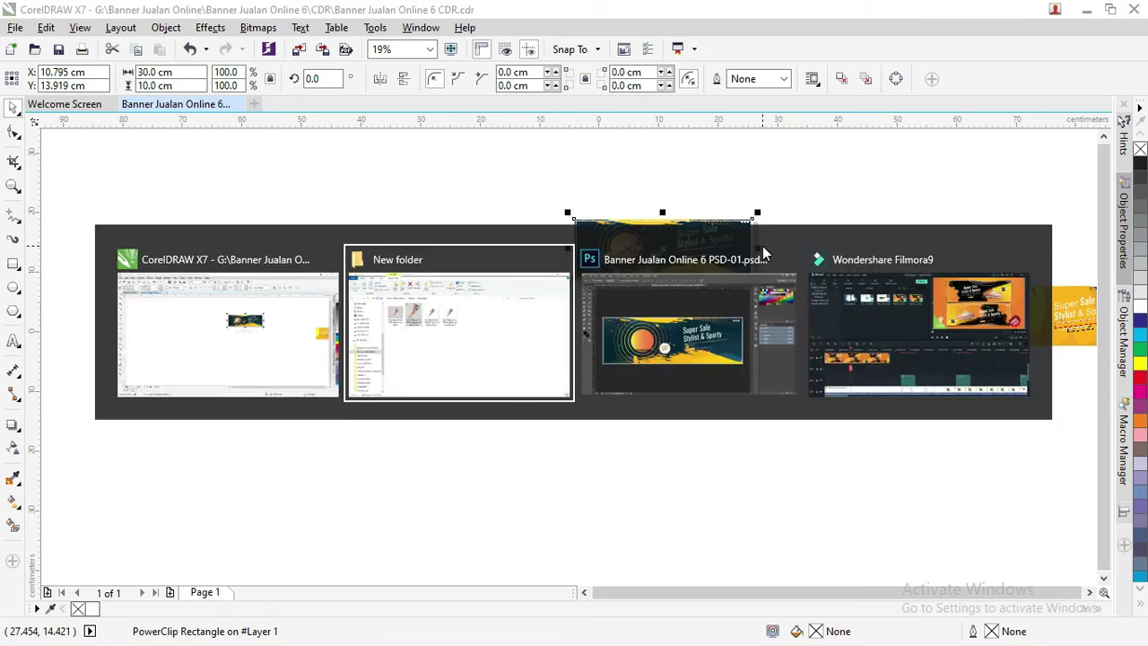
key(alt+Tab)
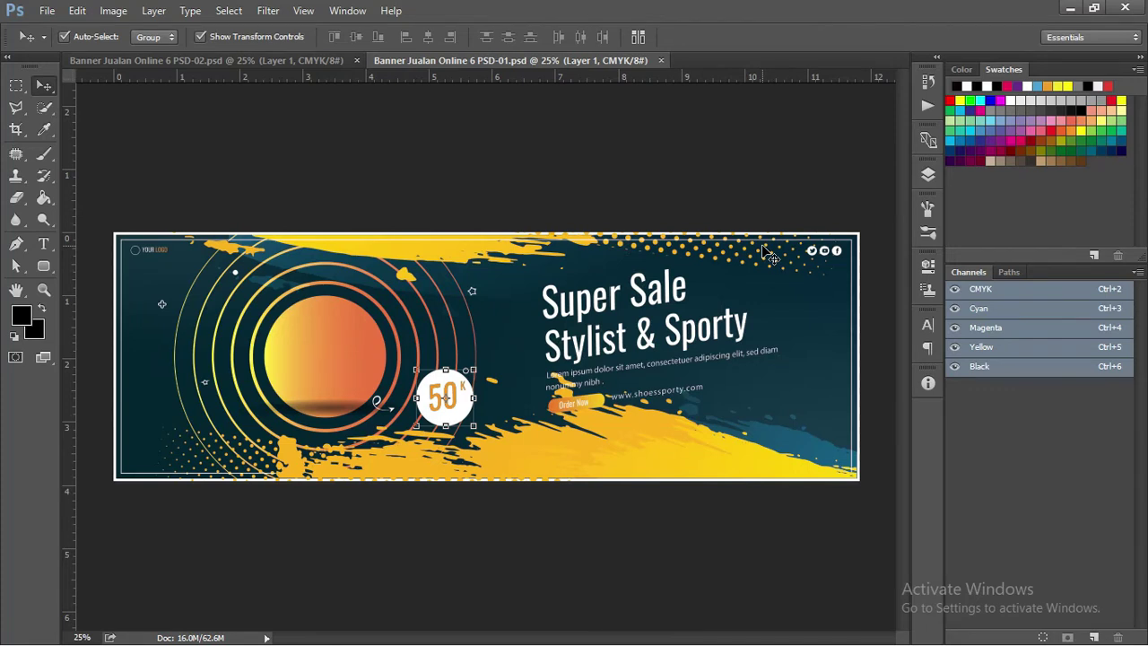
click(436, 164)
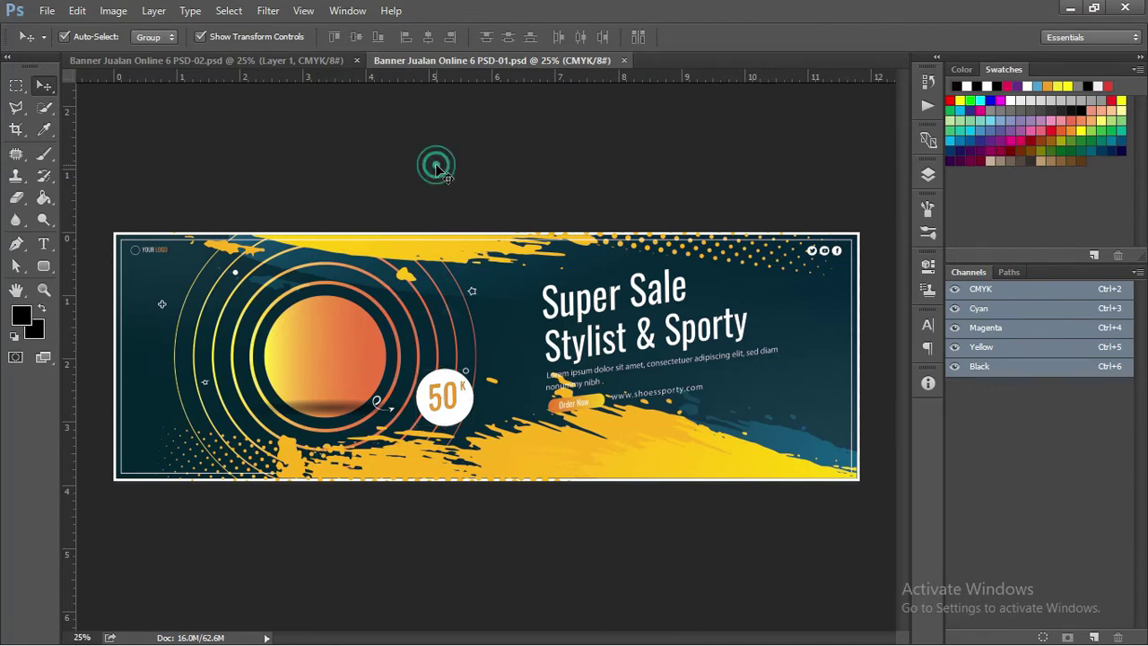
click(929, 174)
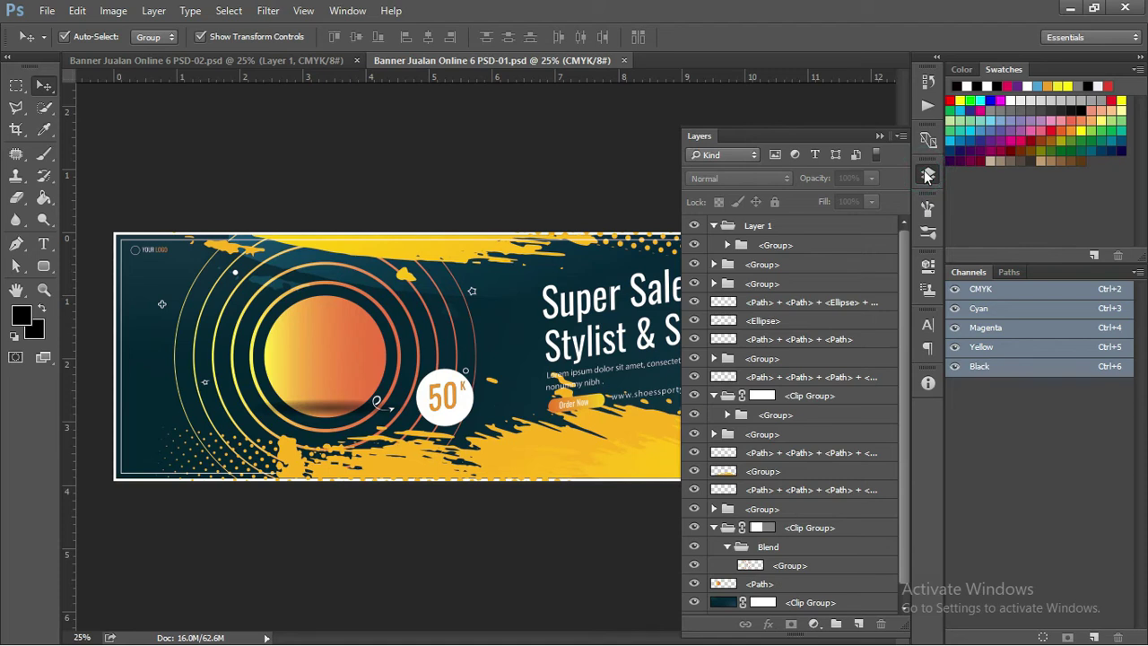
drag(901, 260, 897, 423)
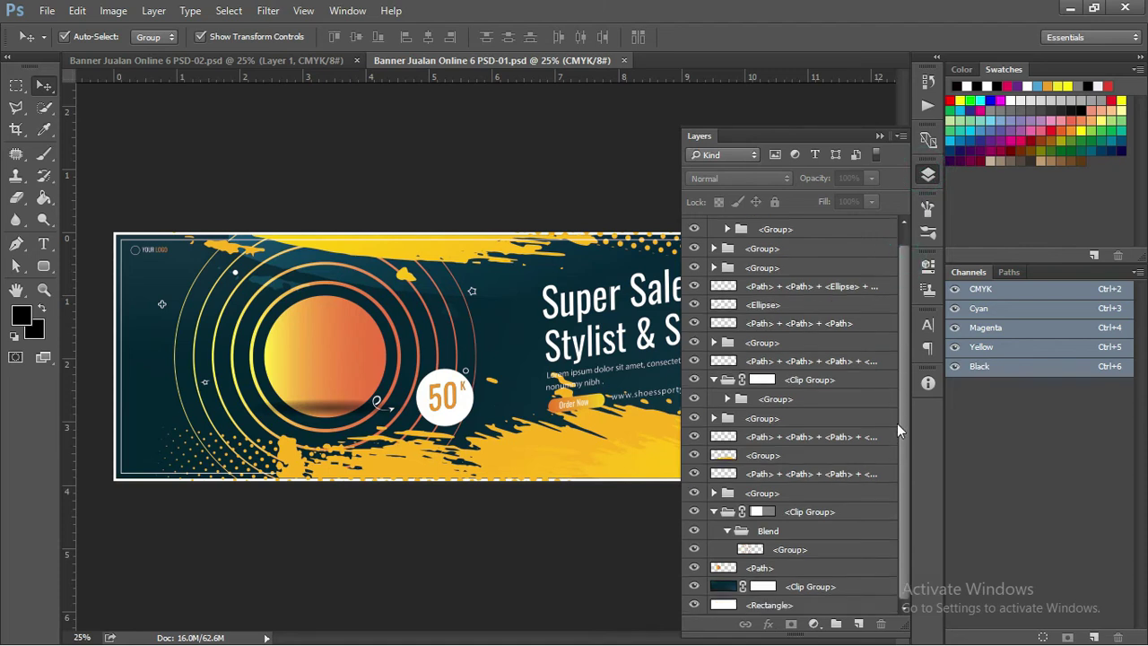
scroll(888, 269, up, 1)
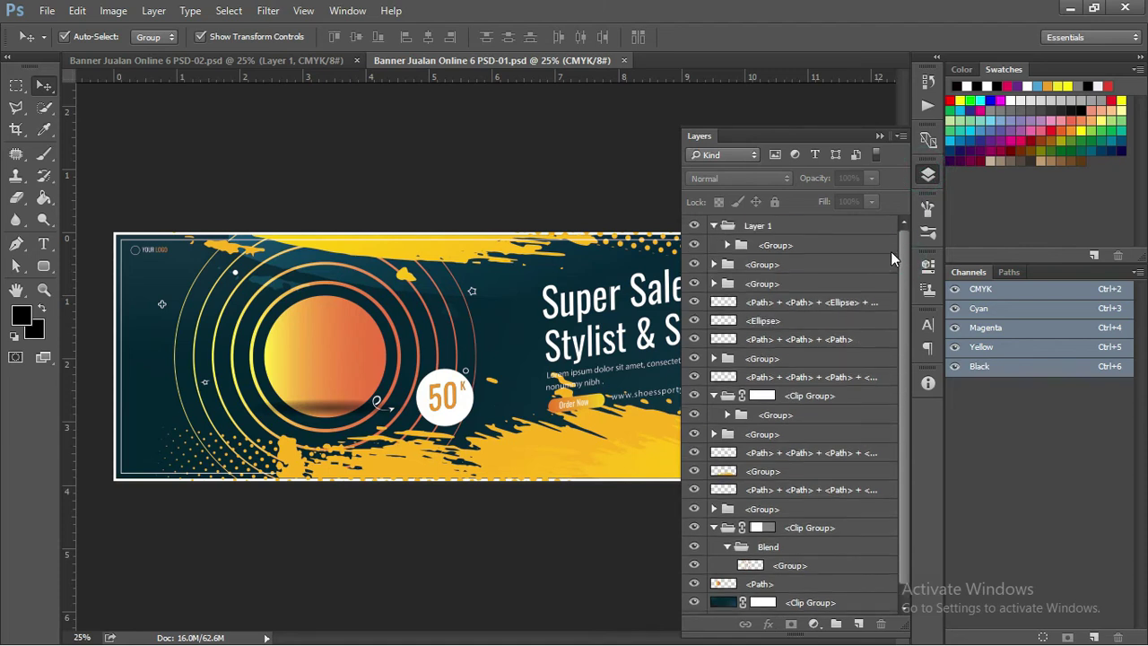
click(698, 245)
click(698, 245)
click(695, 265)
click(695, 264)
click(696, 265)
click(697, 264)
click(696, 284)
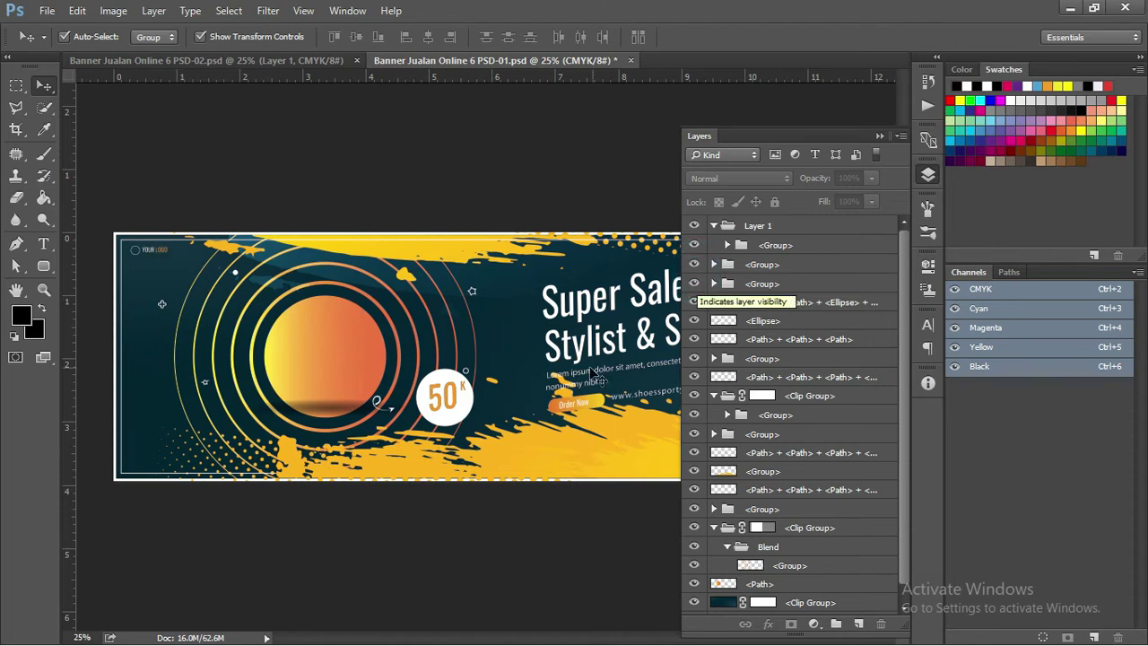
Step: Expand the sale-text group and inspect its text layers, declining the Oswald Bold font substitution
click(619, 309)
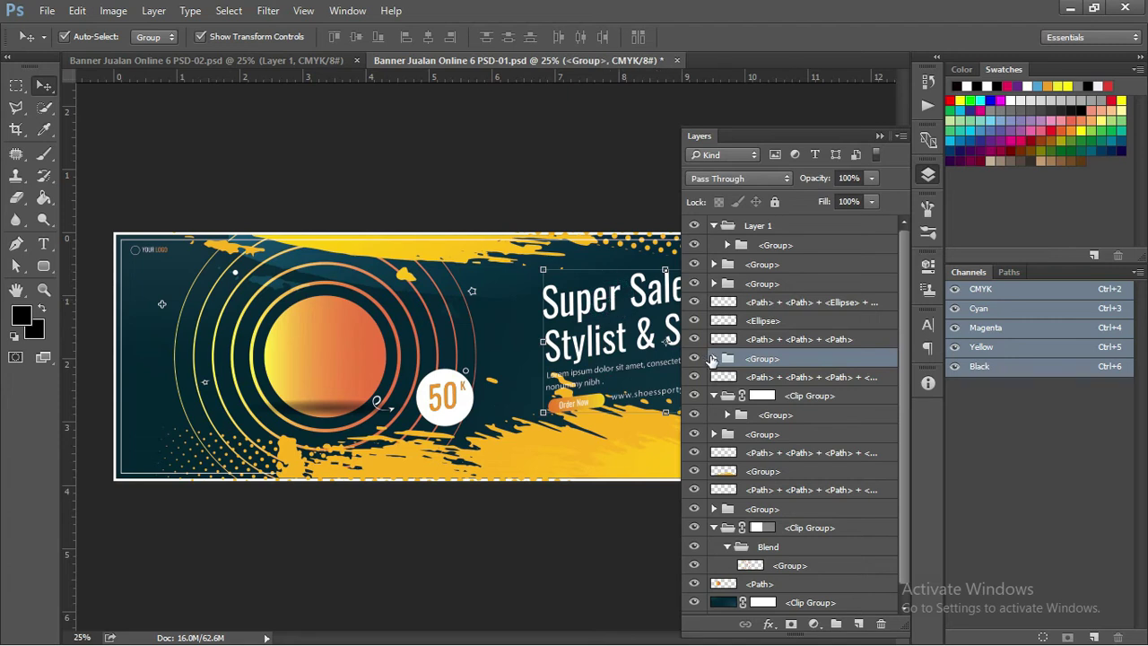
click(715, 359)
double_click(729, 403)
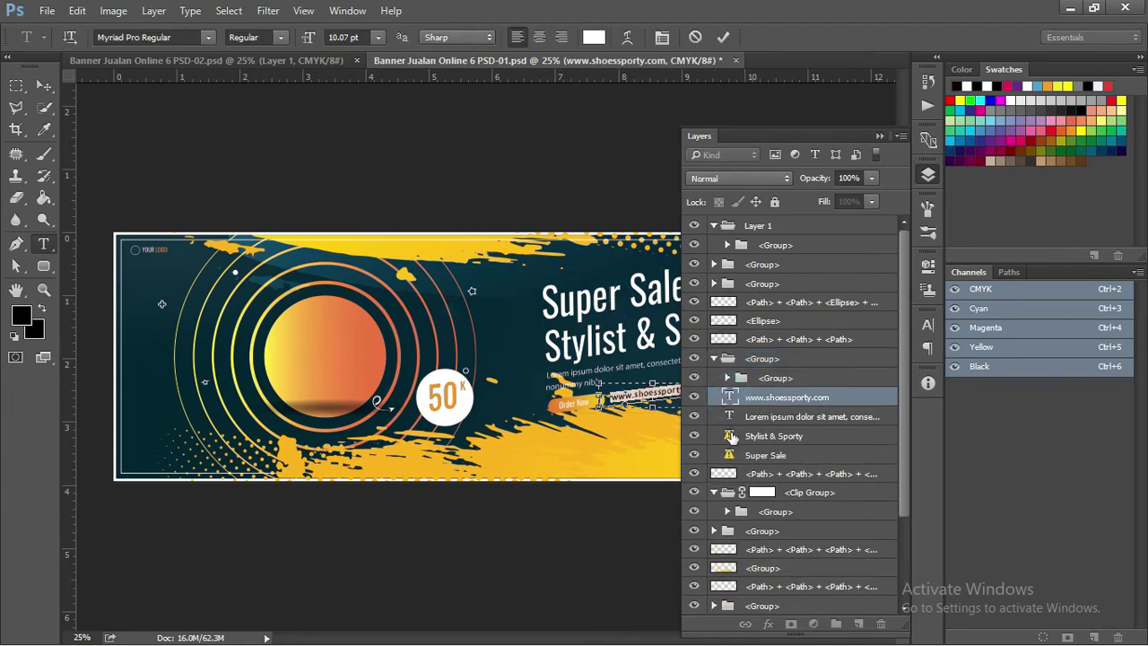
double_click(731, 437)
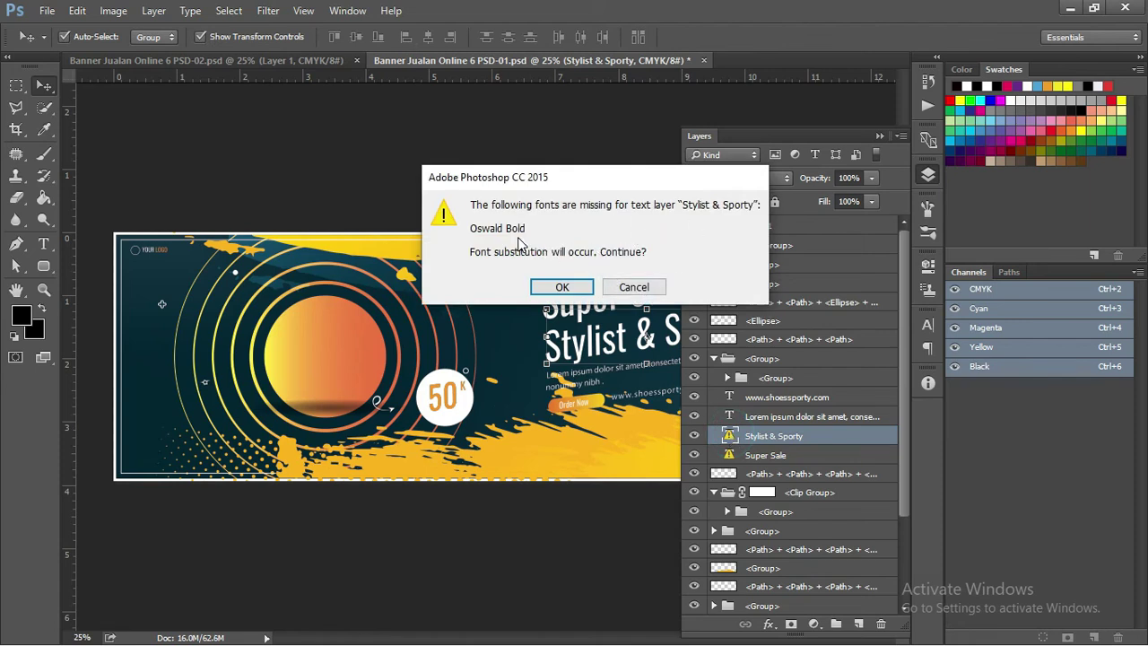
click(642, 287)
click(126, 129)
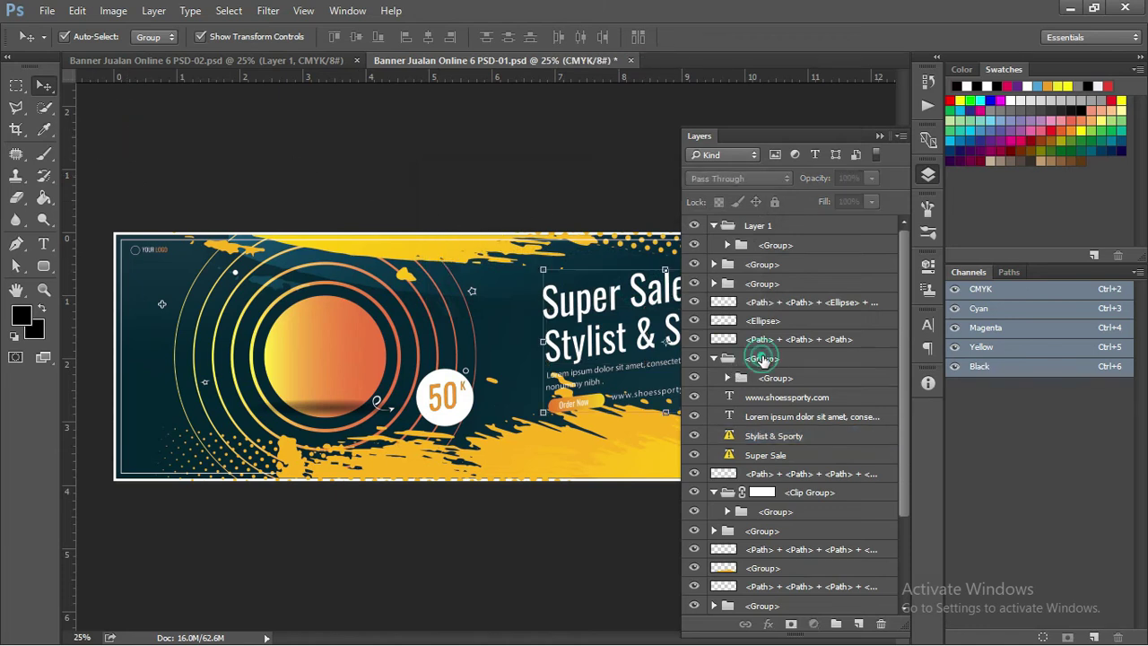
Step: Move the sale-text group above Layer 1, collapse it, and hide it
click(764, 359)
mouse_move(816, 361)
mouse_down()
mouse_move(823, 225)
mouse_move(787, 221)
mouse_up()
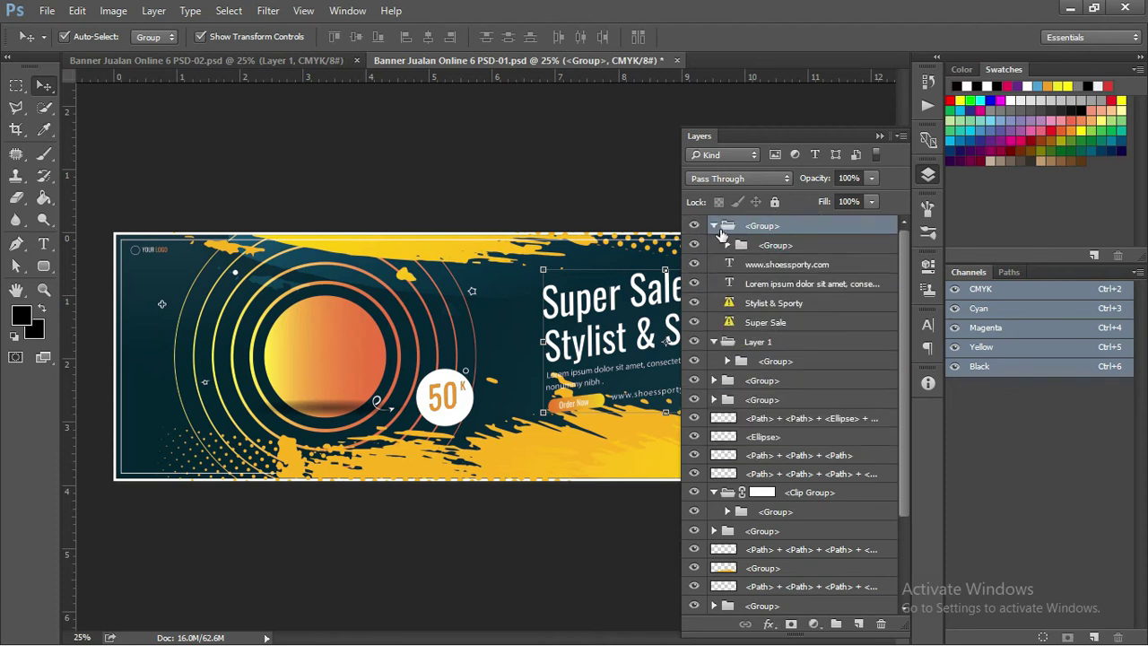
click(715, 226)
click(696, 226)
click(696, 227)
Step: Switch to the File Explorer folder and drag the sneaker PNG toward Photoshop
key(alt+Tab)
key(alt+Tab)
key(Tab)
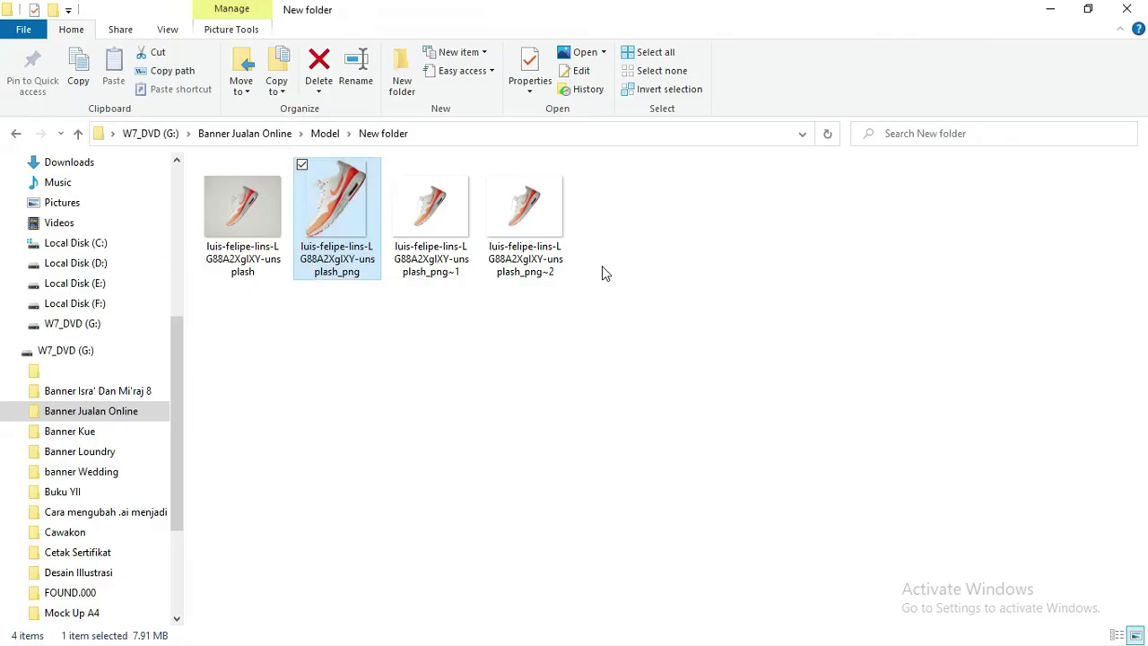
drag(341, 225, 581, 370)
key(alt+Tab)
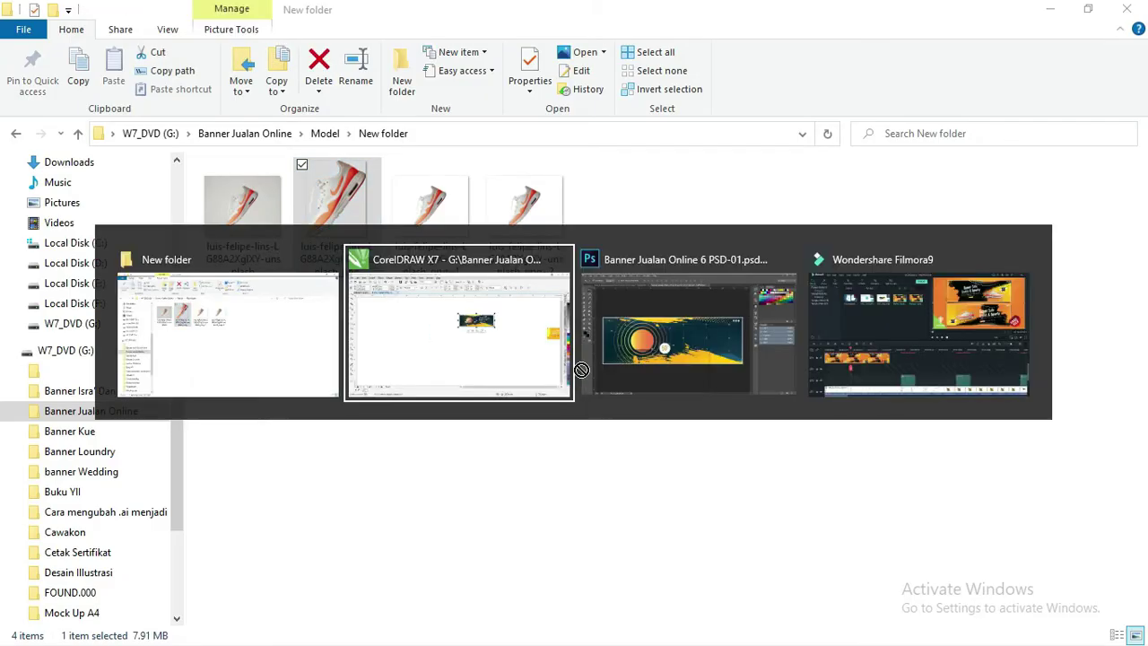
key(alt+Tab)
Step: Place the sneaker PNG on the banner, rotated about 26° and positioned over the gradient circle
drag(582, 370, 606, 258)
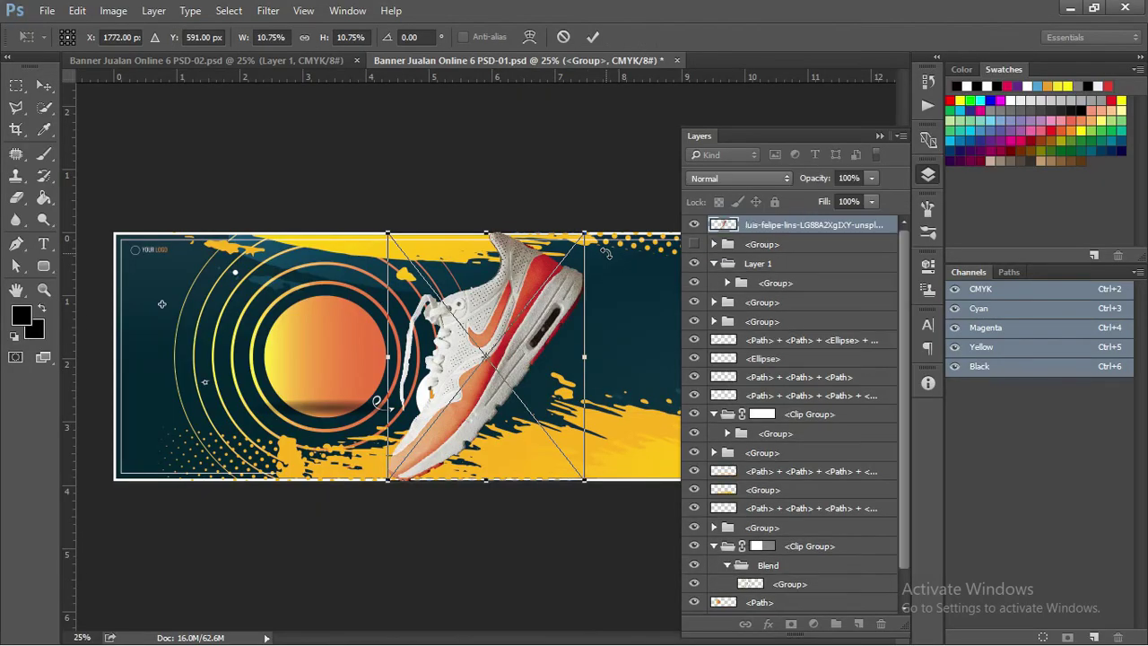
drag(547, 328, 463, 319)
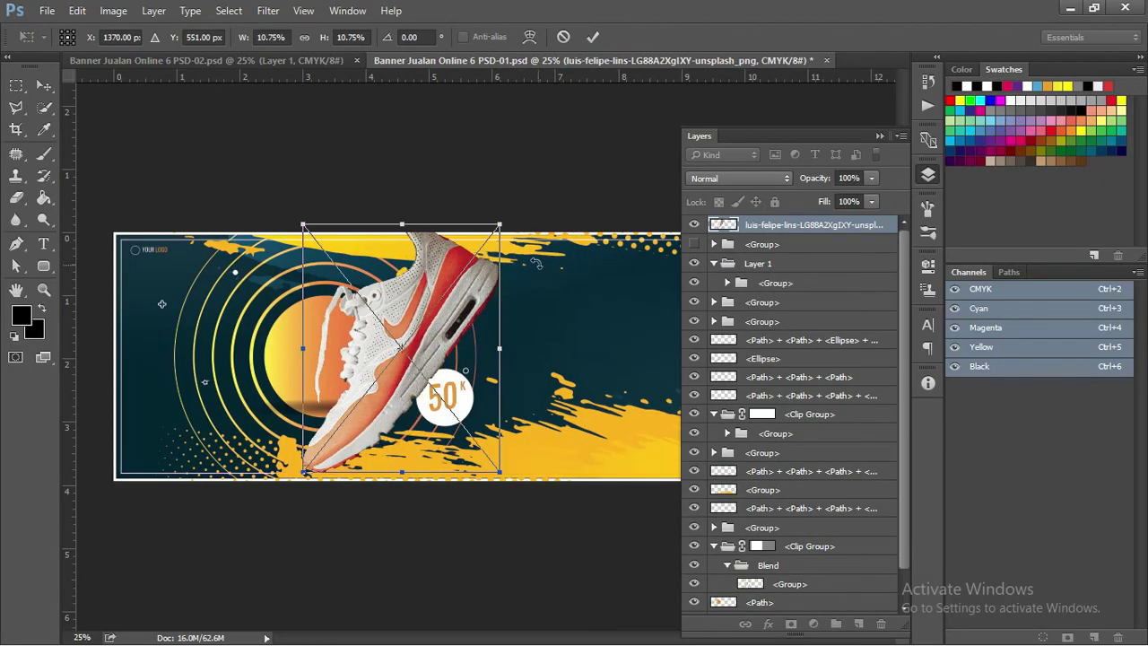
mouse_move(511, 220)
mouse_down()
mouse_move(546, 284)
mouse_move(421, 332)
mouse_up()
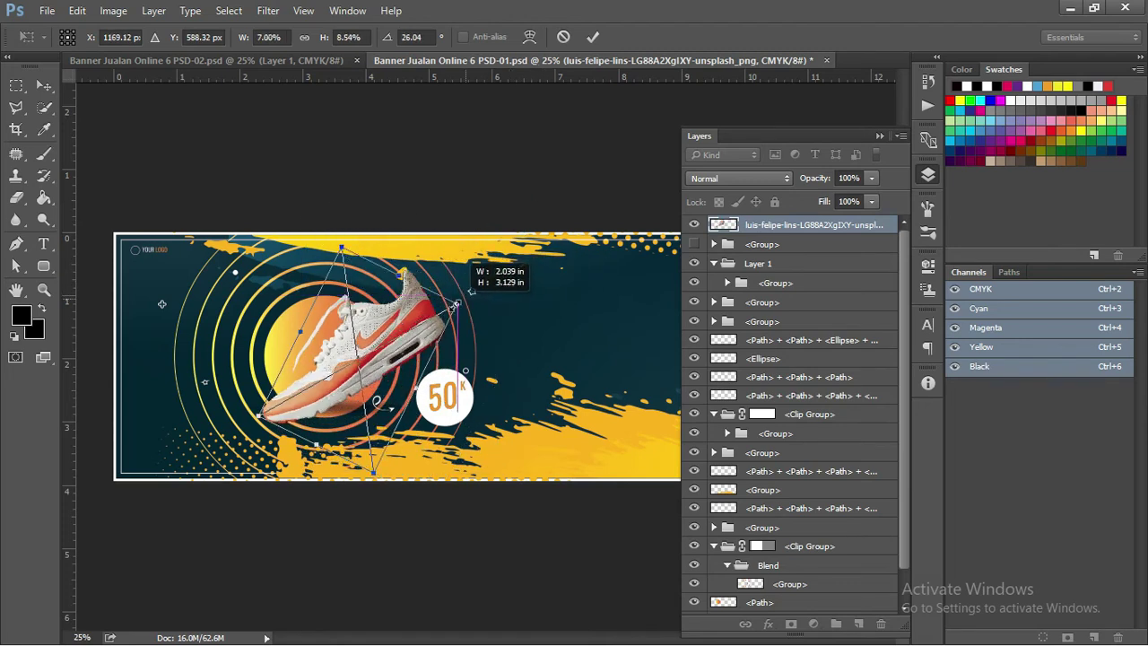
drag(370, 359, 344, 352)
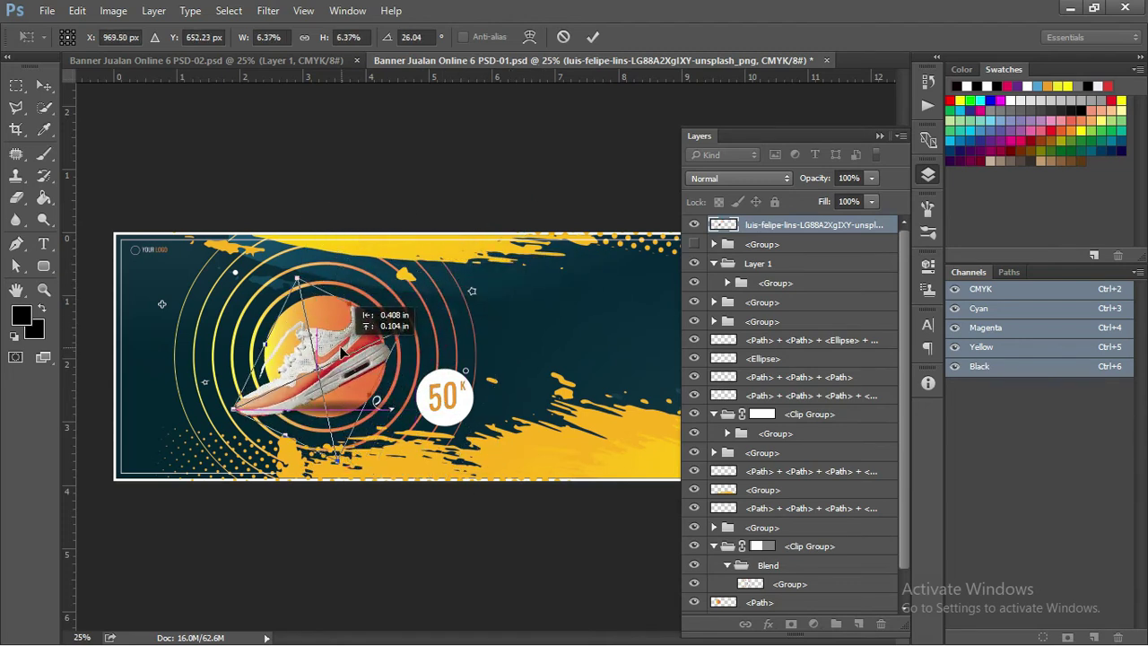
key(Return)
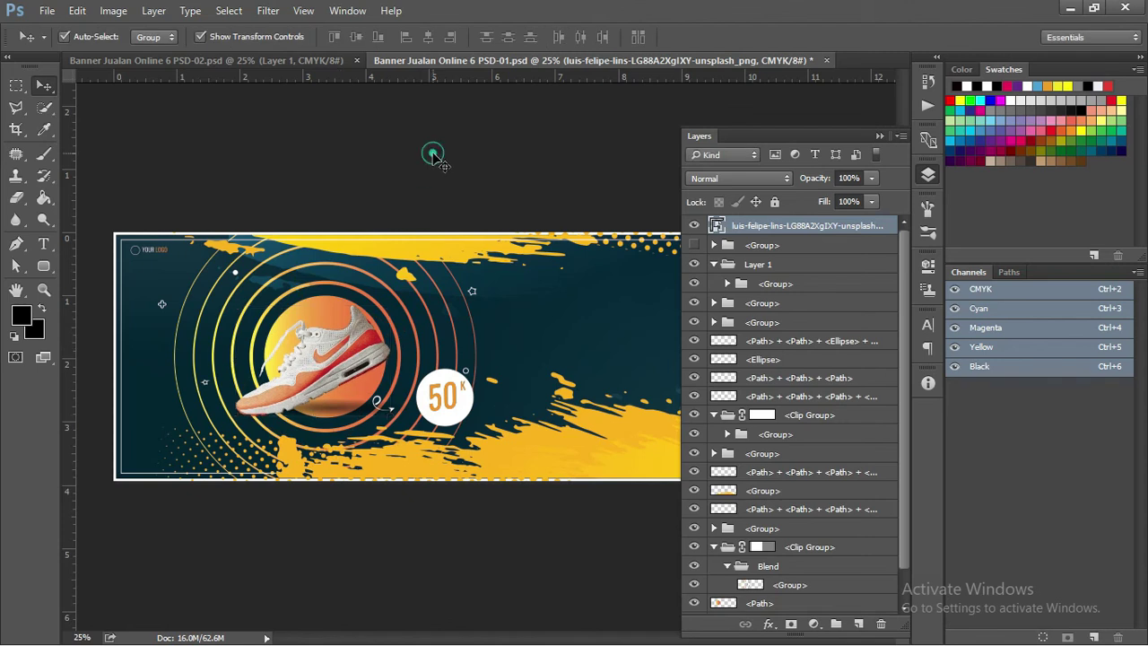
Step: Show the sale-text group again and try a small sneaker transform, then cancel it
click(436, 154)
click(695, 245)
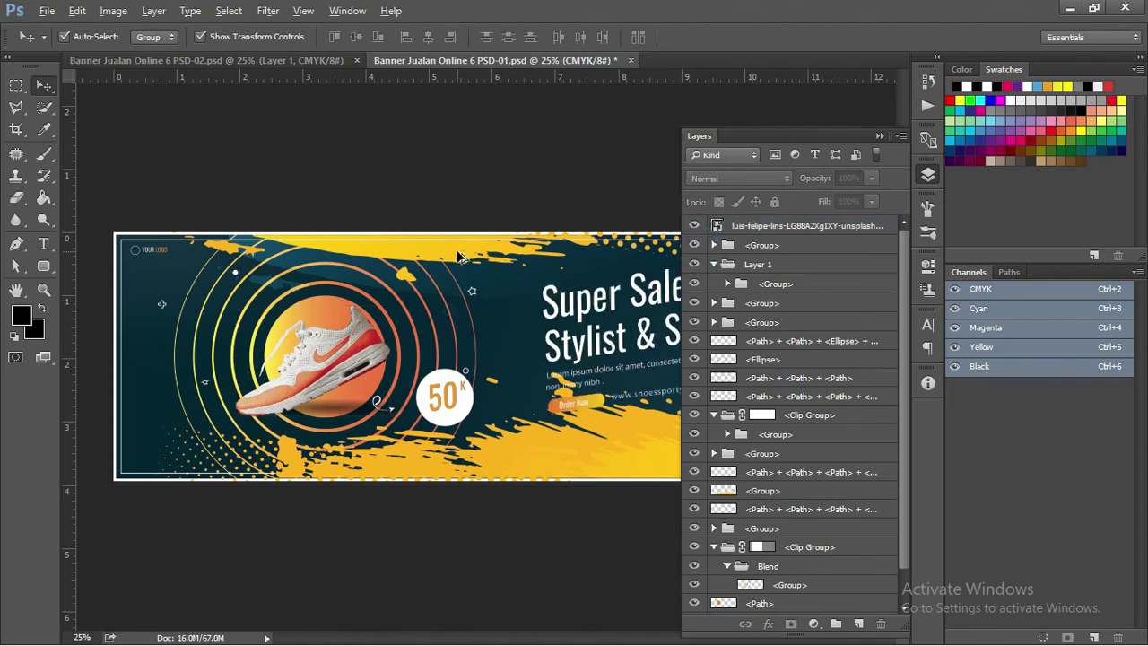
alt+scroll(476, 349, down, 2)
click(395, 332)
key(ctrl+t)
mouse_move(423, 325)
mouse_down()
mouse_move(443, 307)
mouse_move(431, 330)
mouse_move(440, 321)
mouse_up()
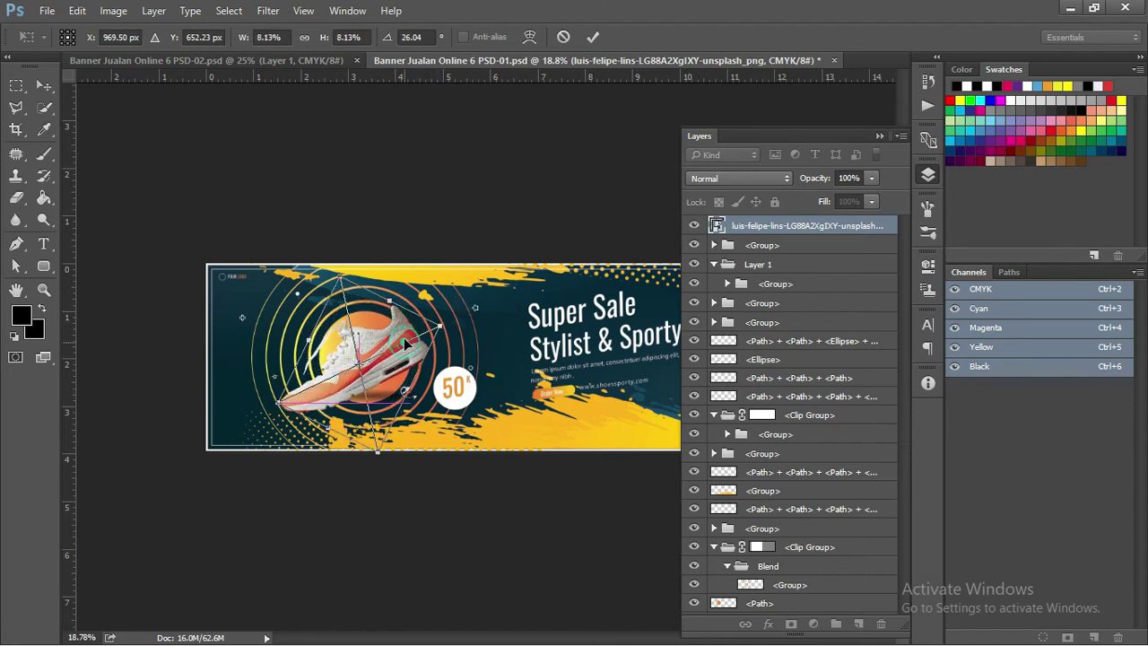
drag(404, 341, 409, 339)
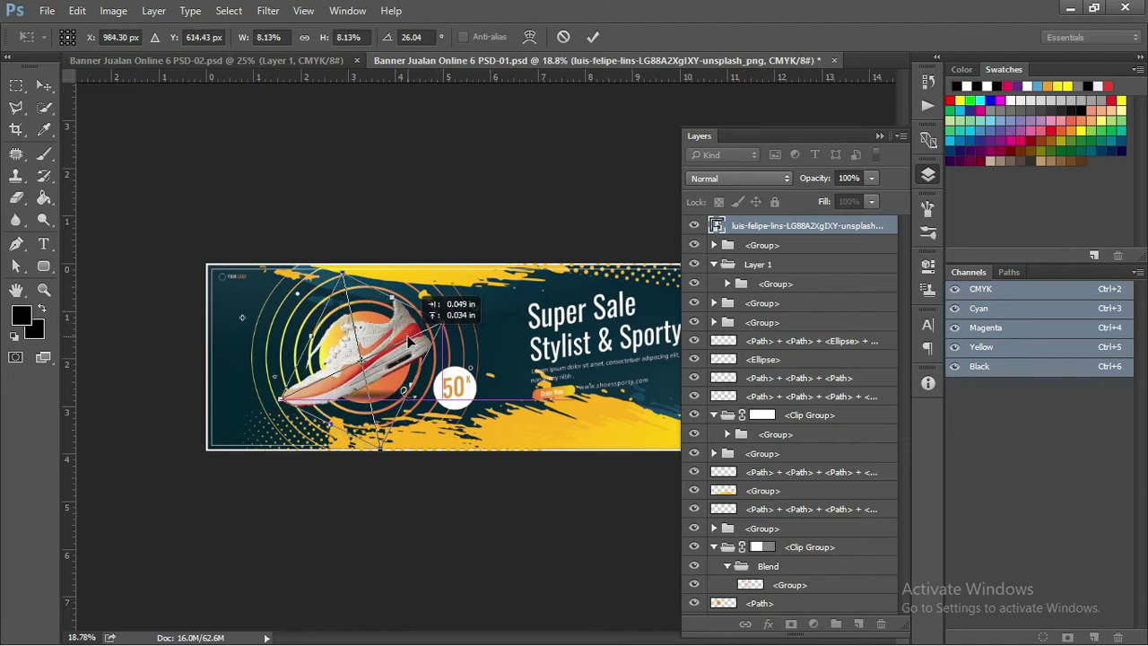
key(Escape)
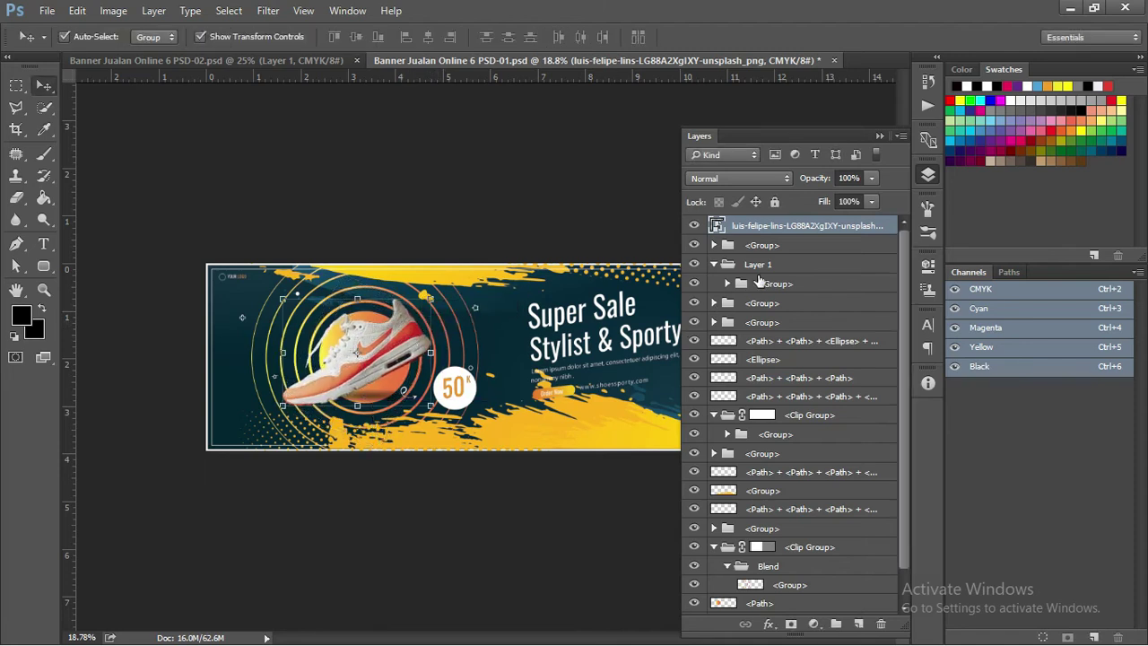
Step: Add a Hue/Saturation adjustment with Hue +13 to the Layer 1 background group
click(788, 249)
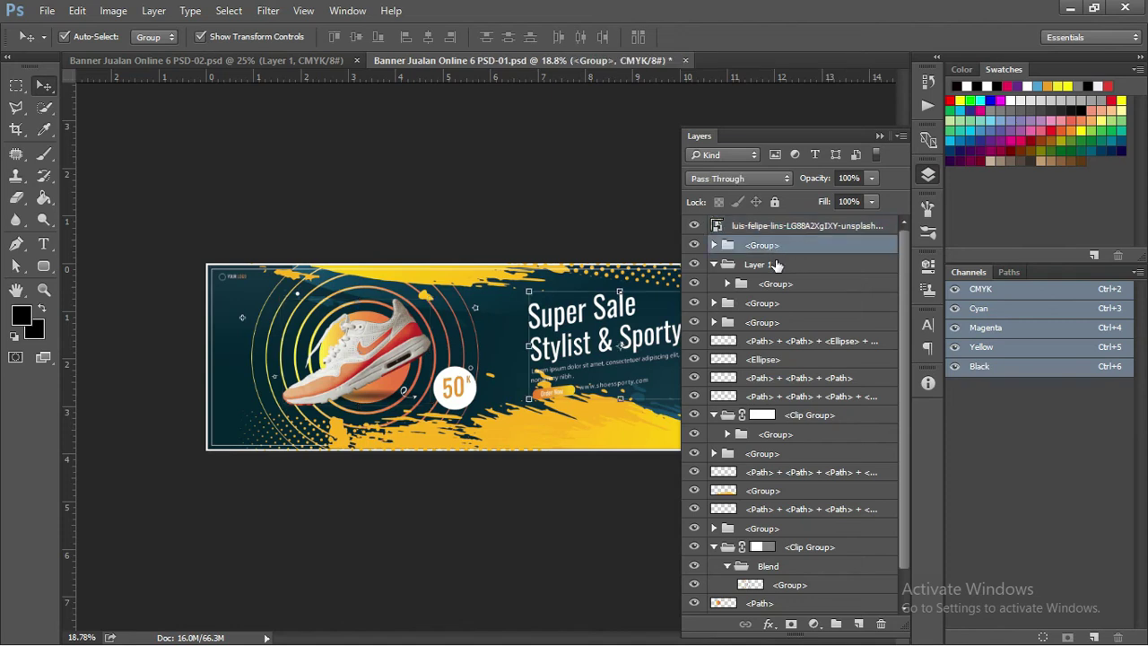
click(777, 265)
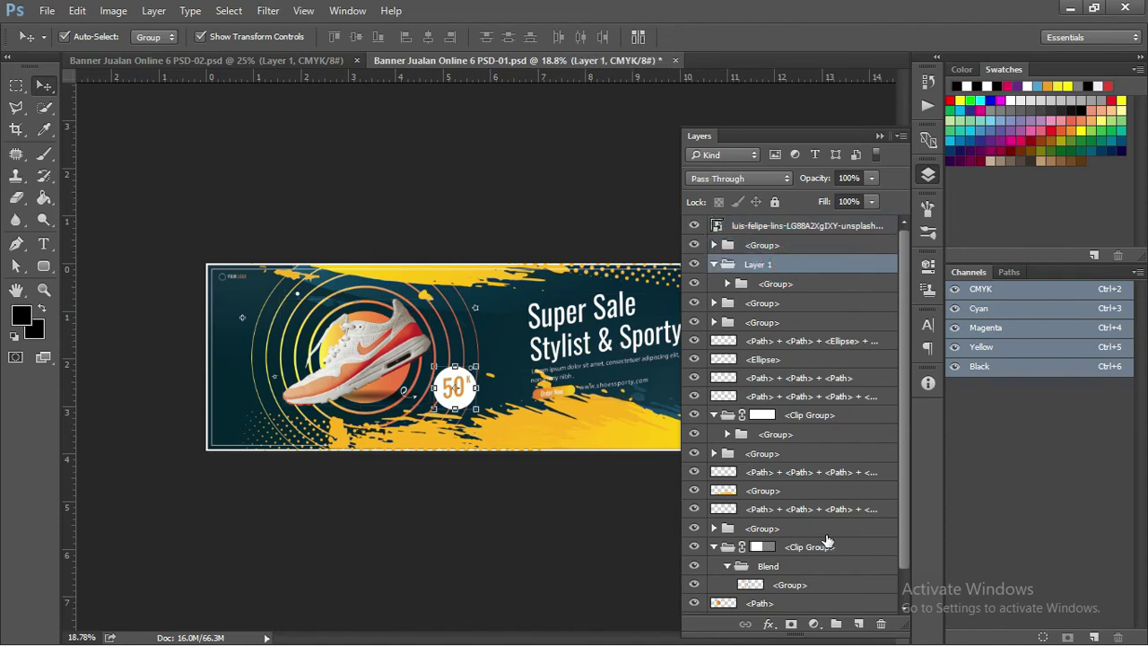
click(811, 624)
click(870, 414)
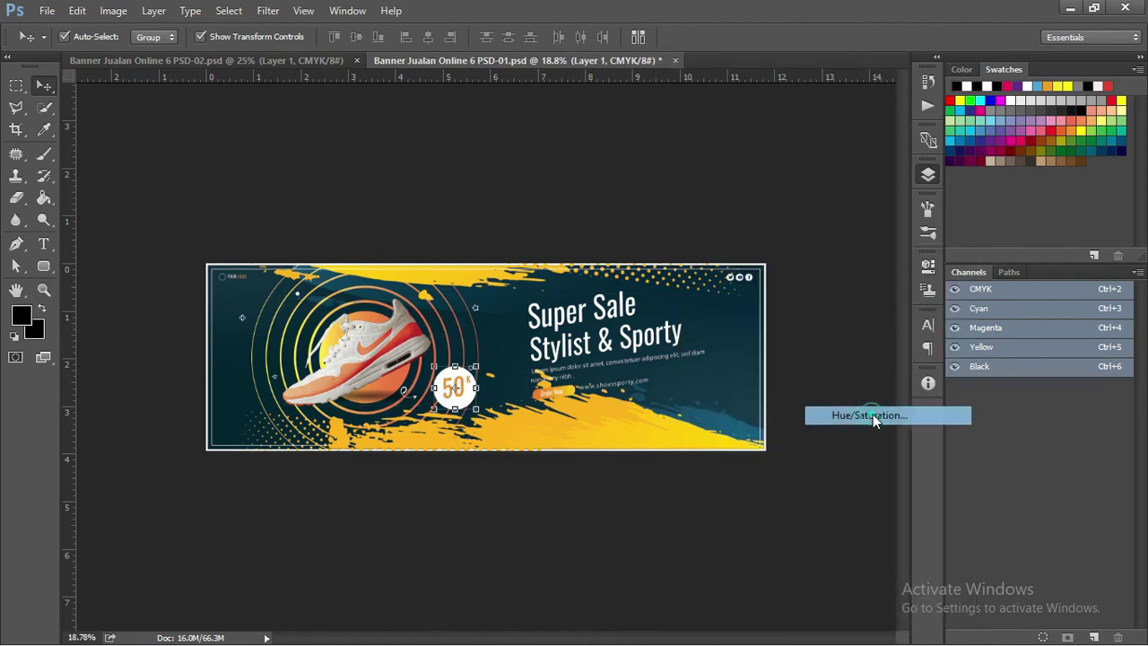
mouse_move(803, 377)
mouse_down()
mouse_move(828, 370)
mouse_move(768, 377)
mouse_move(814, 377)
mouse_up()
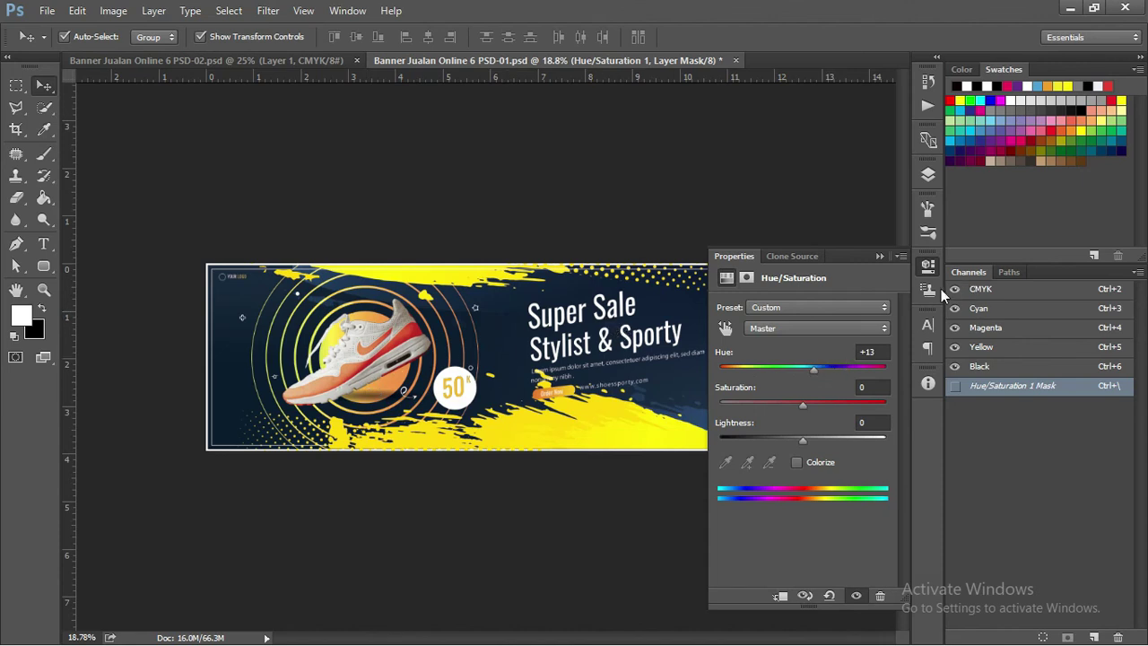
click(928, 174)
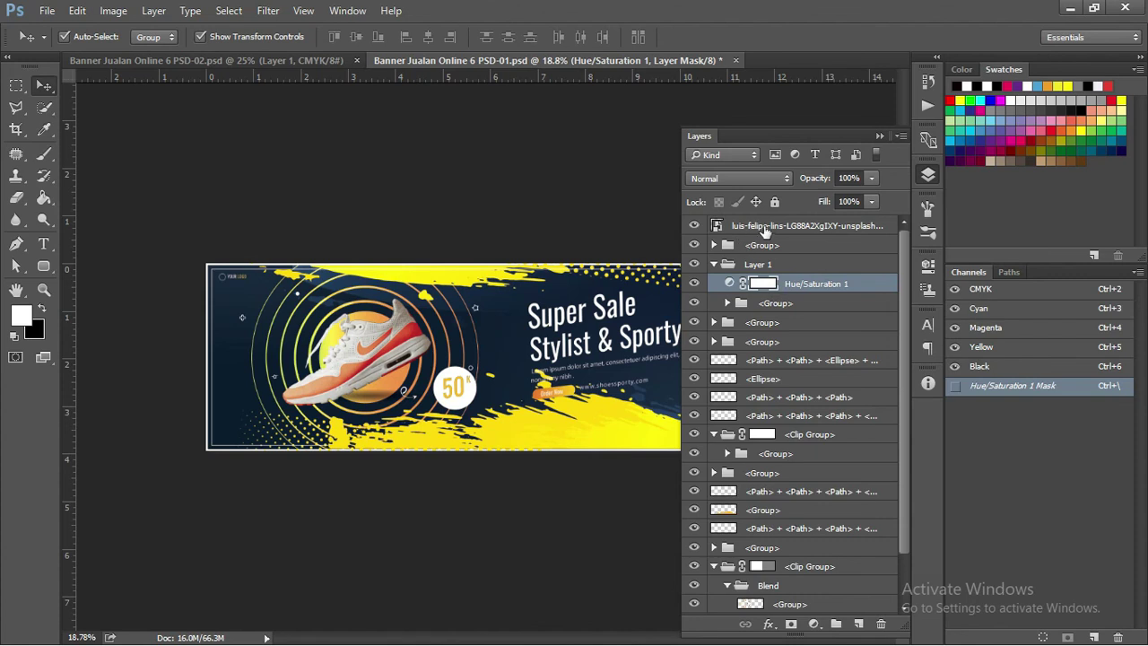
click(693, 225)
Step: Switch to the PSD-02 banner document, deselect Layer 1, and collapse the Layers panel
click(694, 245)
click(320, 61)
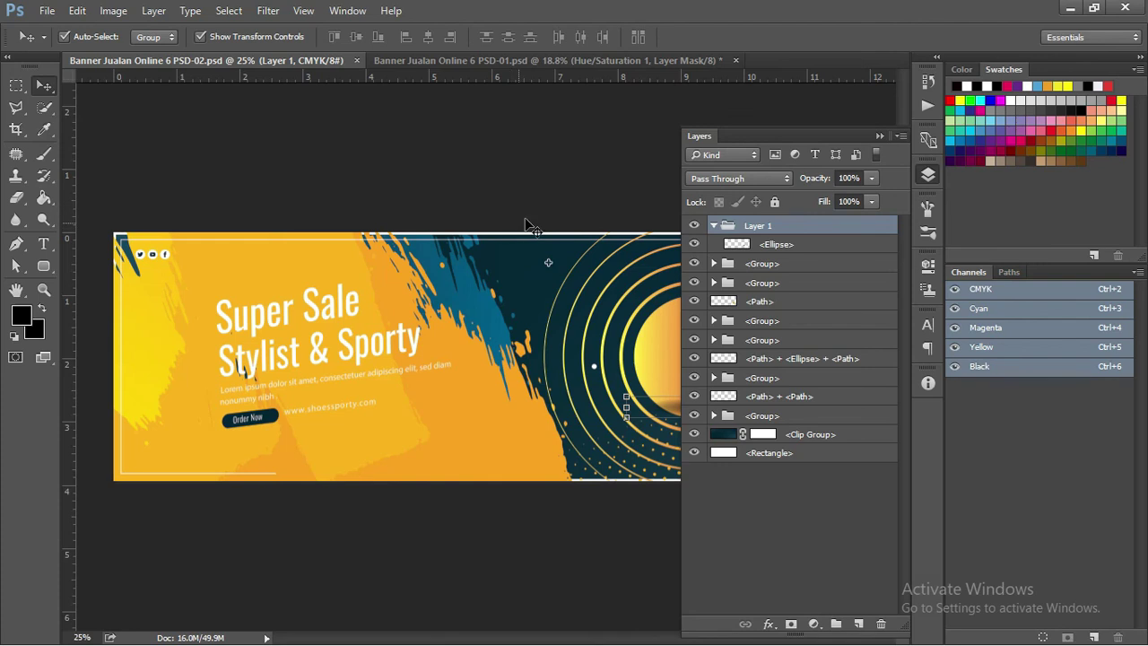
click(559, 186)
click(878, 136)
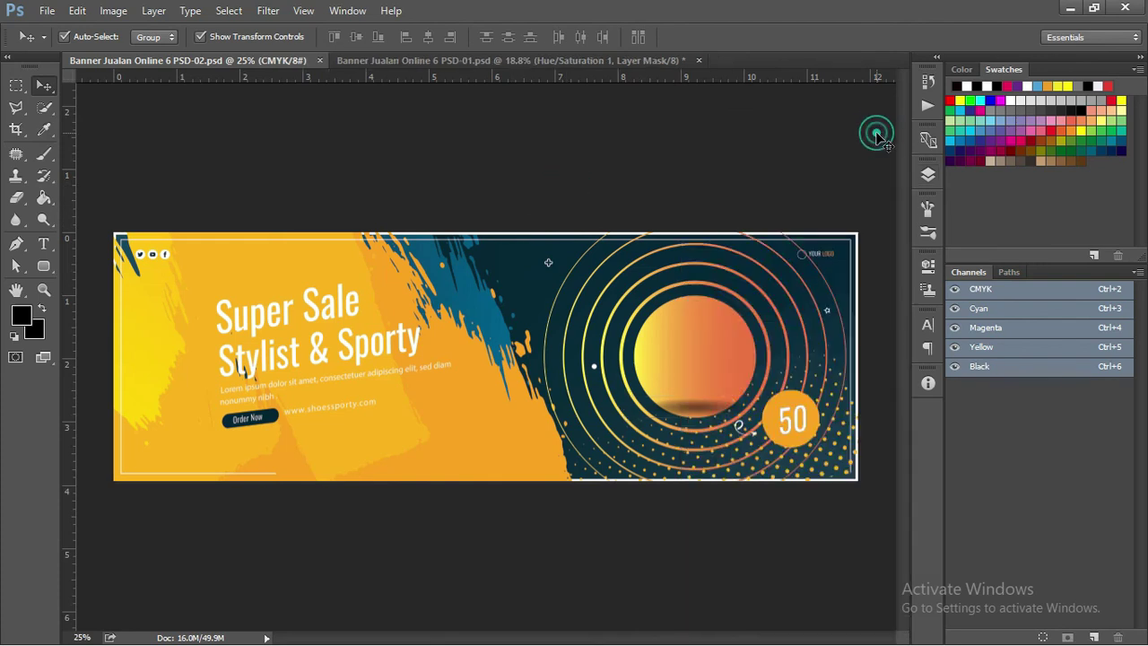